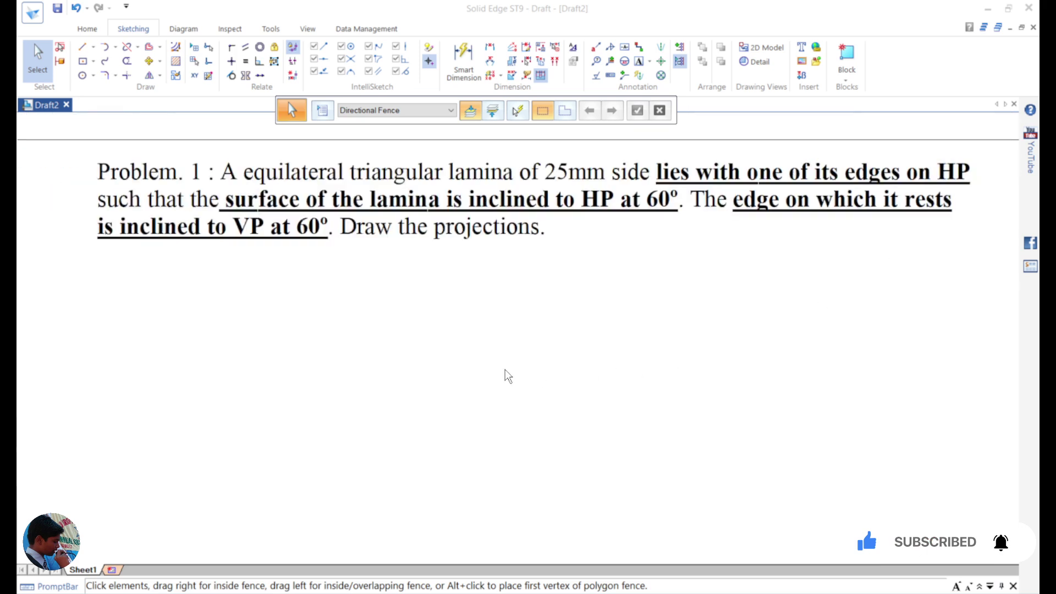
Step: Zoom out to show the sheet with the 25 mm triangular lamina problem statement
scroll(504, 373, down, 1)
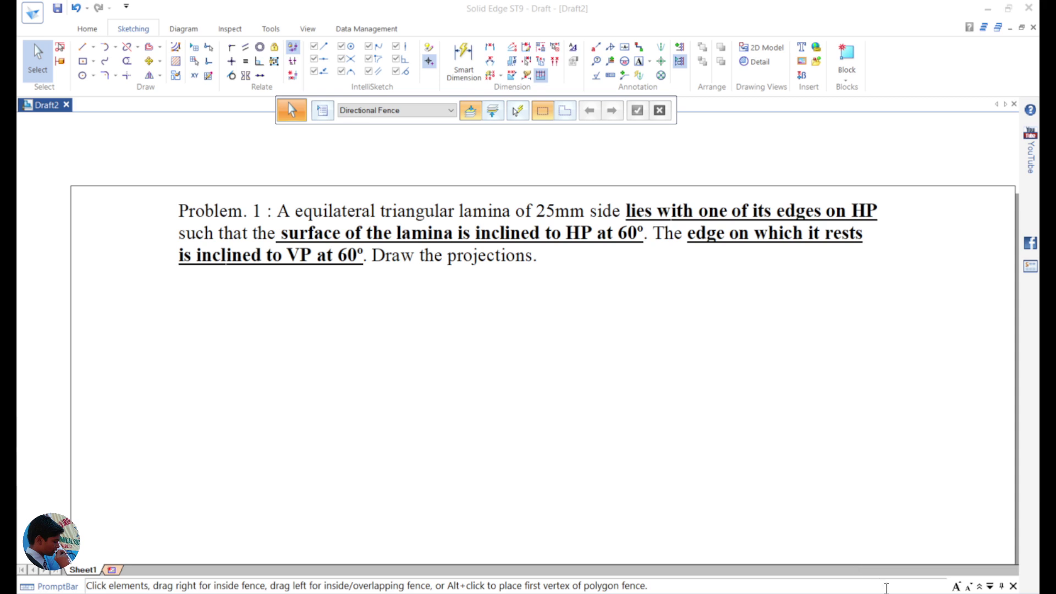
Step: Fit the sheet and draw a horizontal reference line about 223 mm long across the middle
key(ctrl+shift+a)
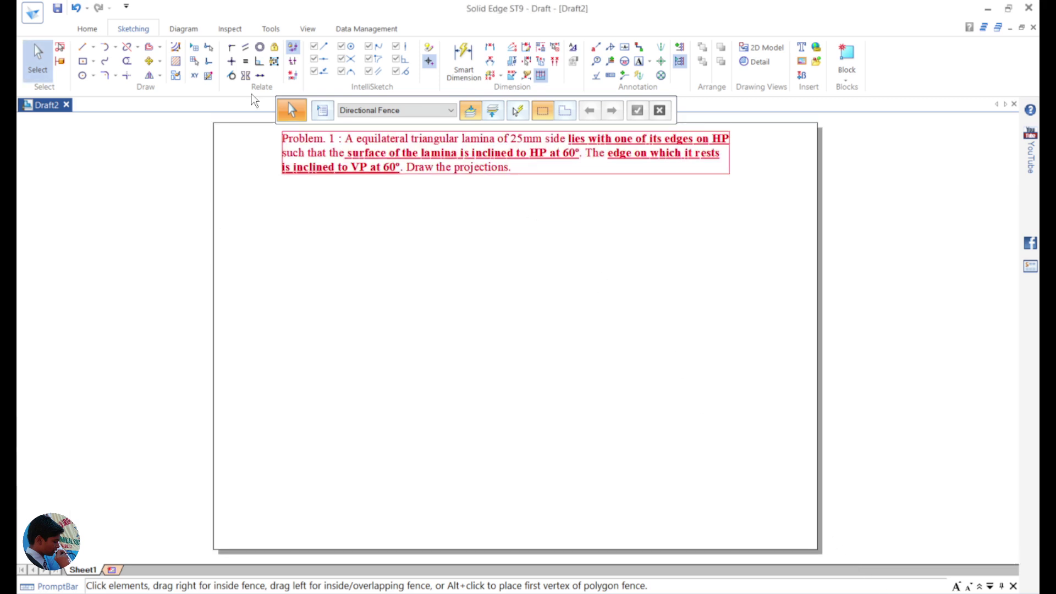
click(81, 50)
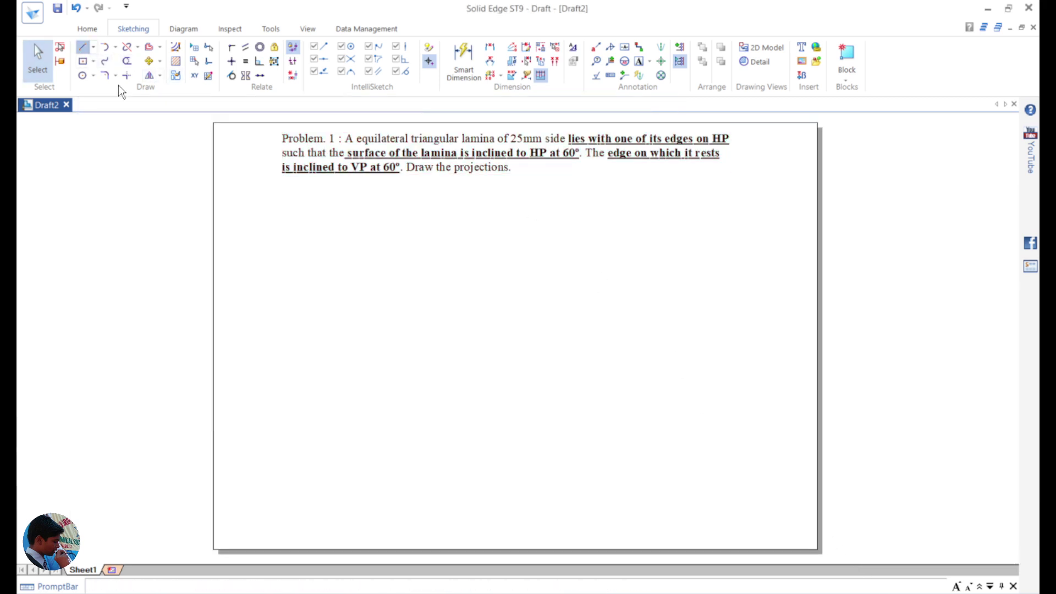
click(306, 336)
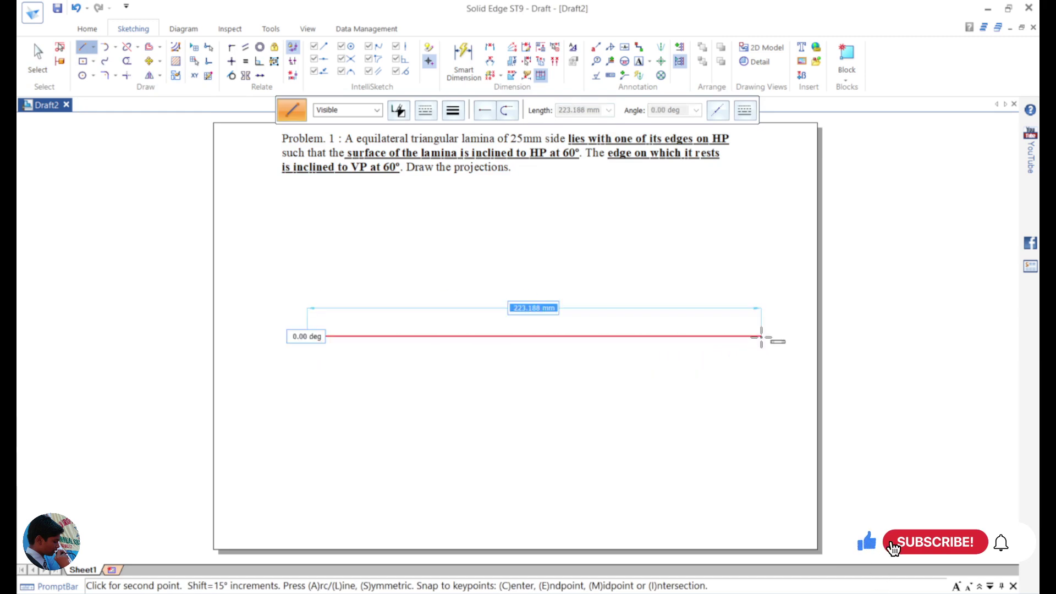
click(761, 336)
right_click(676, 373)
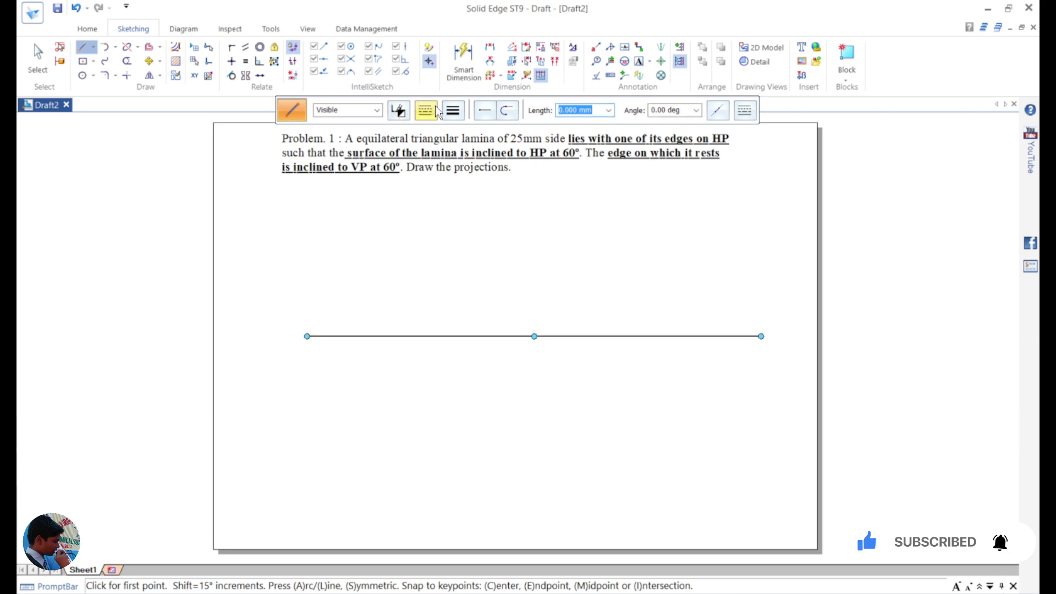
Step: Give the reference line a thinner line width
click(452, 110)
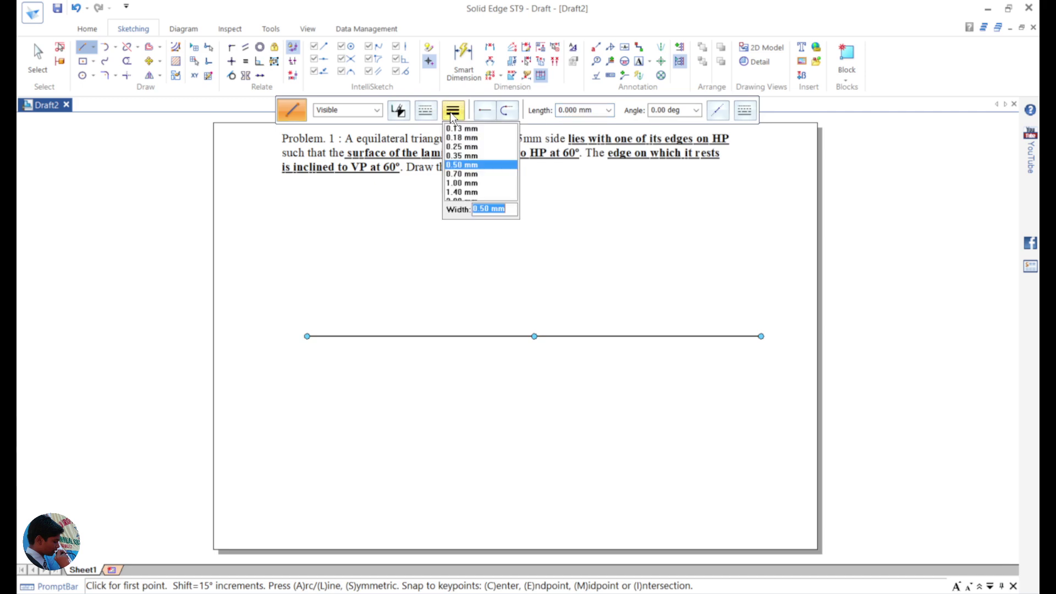
click(473, 129)
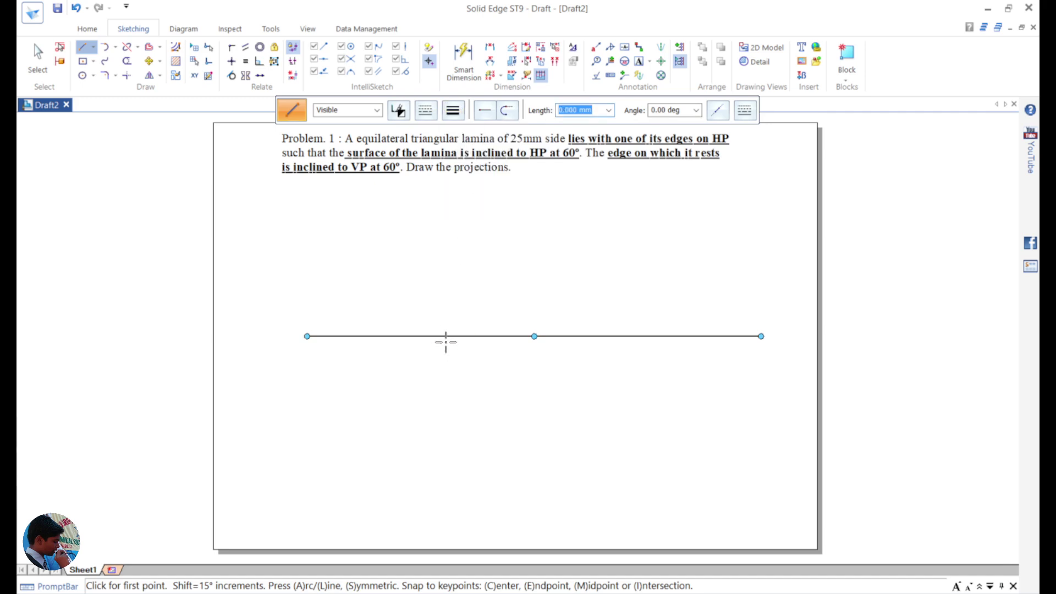
key(Escape)
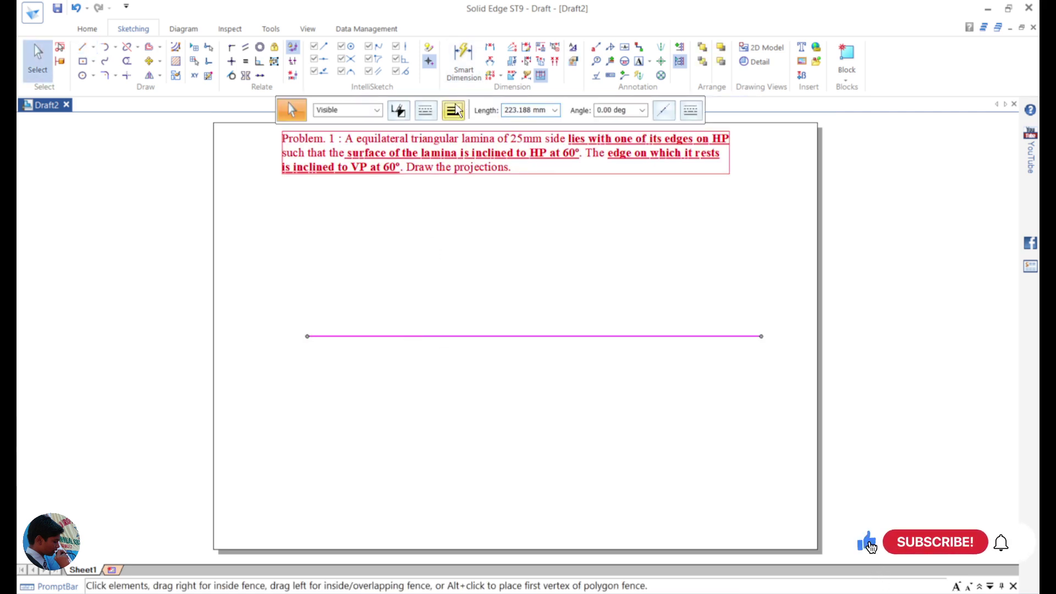
click(453, 110)
click(471, 130)
click(396, 379)
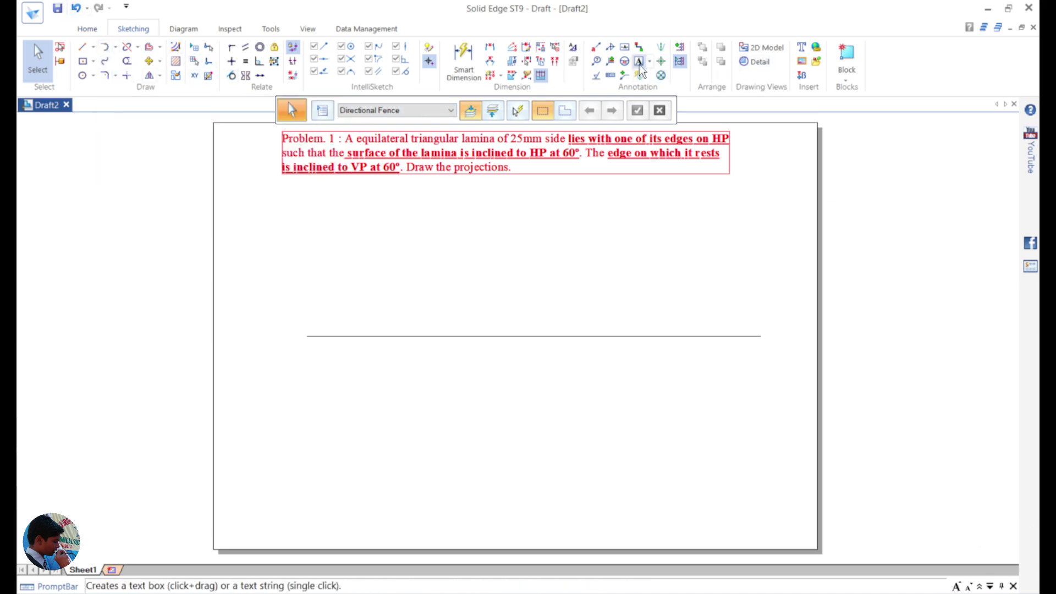
Step: Start a text label near the line's end in Times New Roman, size 4
click(332, 322)
key(t)
click(297, 334)
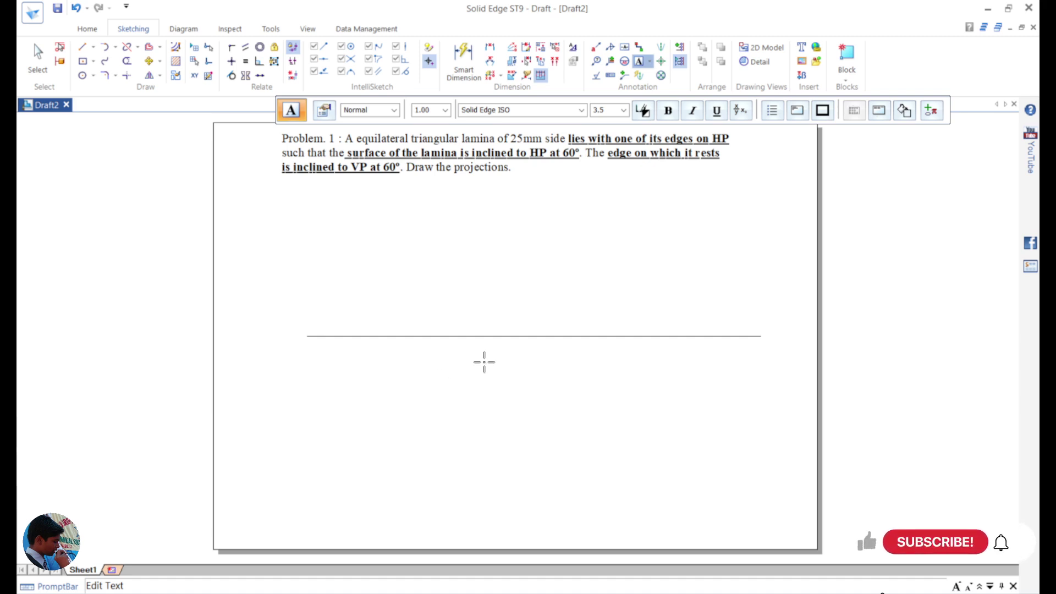
click(583, 110)
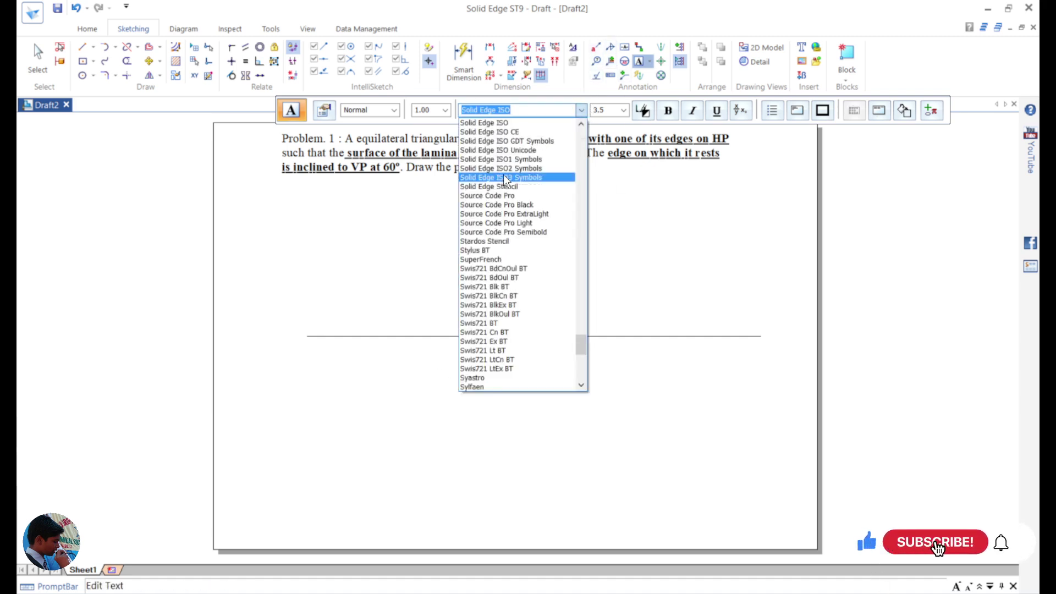
text(ti)
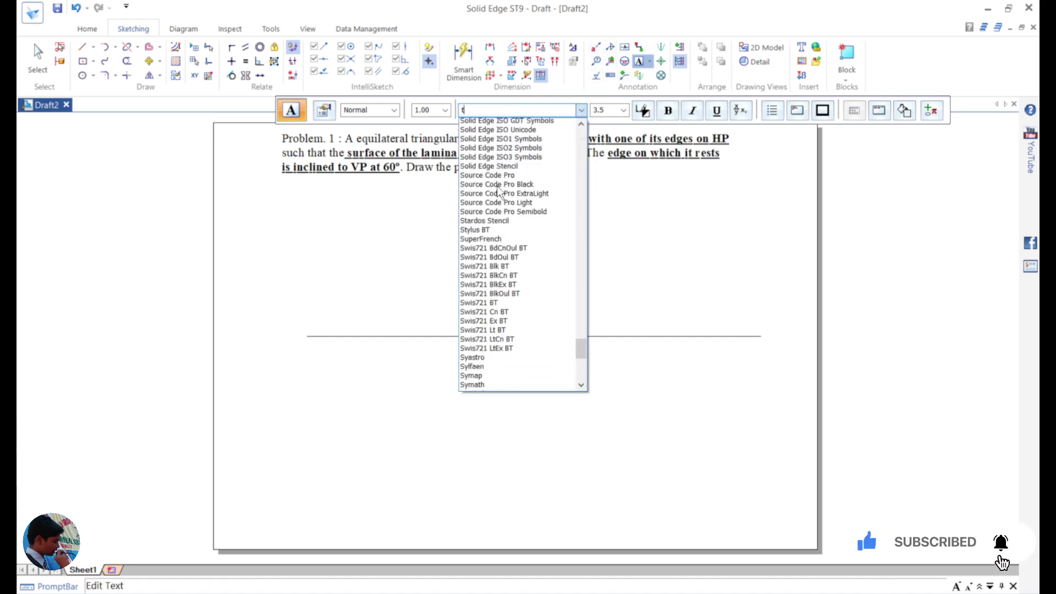
click(522, 149)
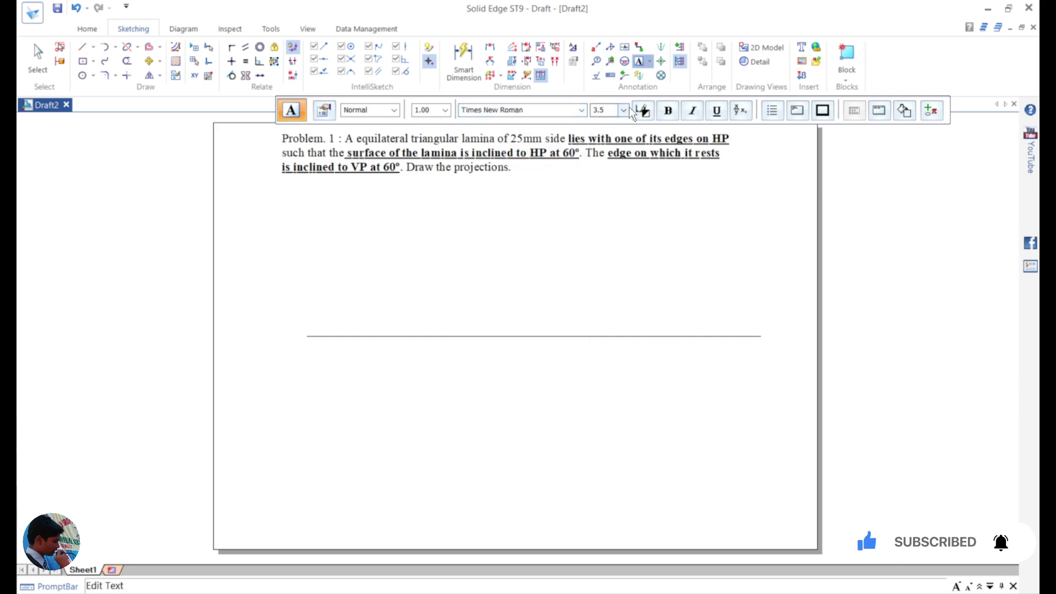
click(623, 110)
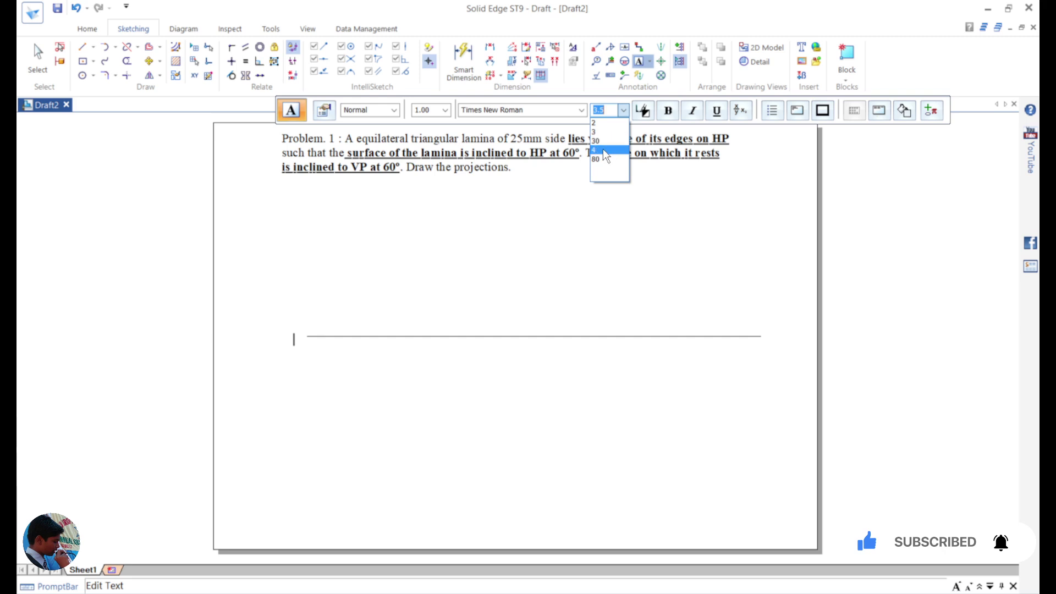
click(602, 150)
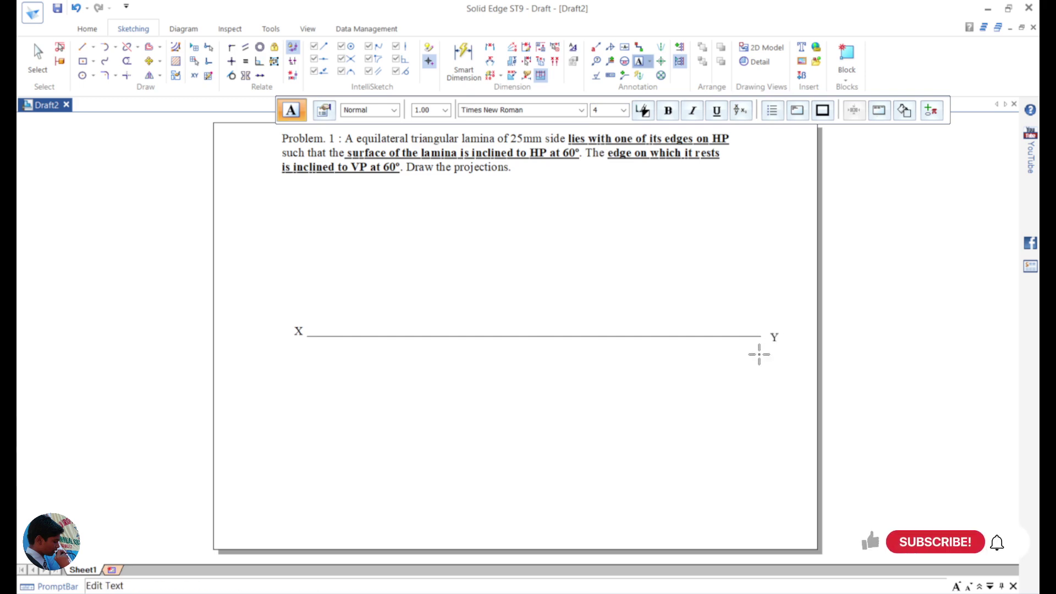
Step: Finish the Y label and add VP above and HP below the line near X
scroll(757, 352, down, 1)
scroll(756, 352, up, 2)
scroll(672, 365, up, 1)
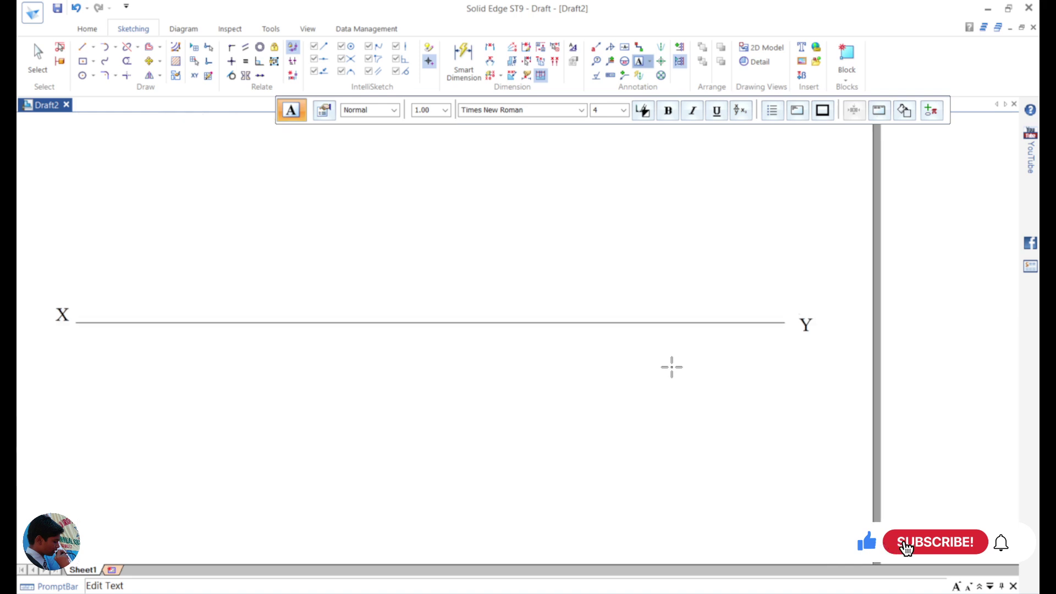
click(102, 293)
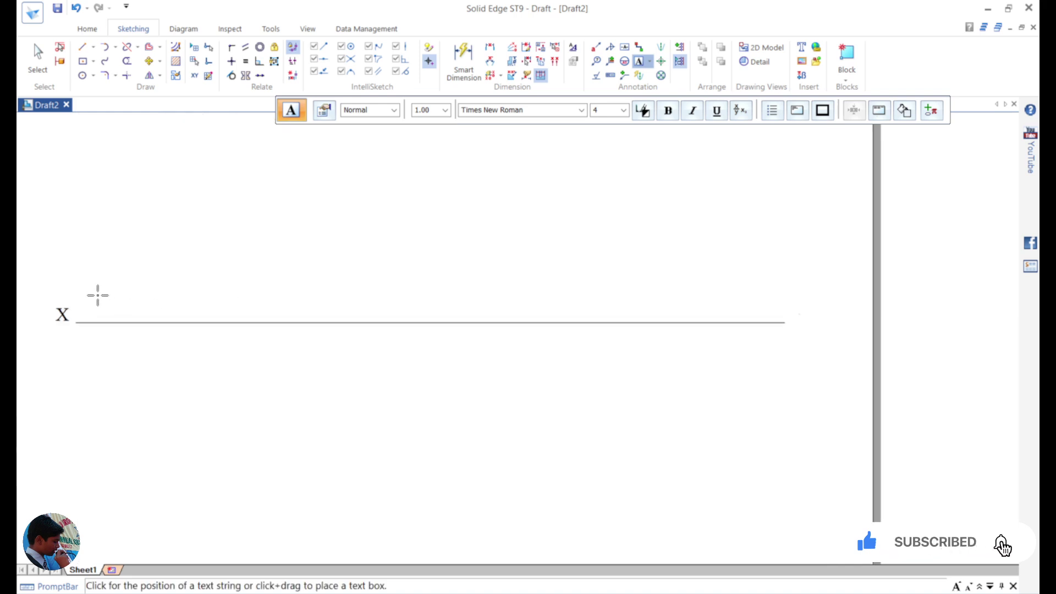
click(97, 296)
text(VOP)
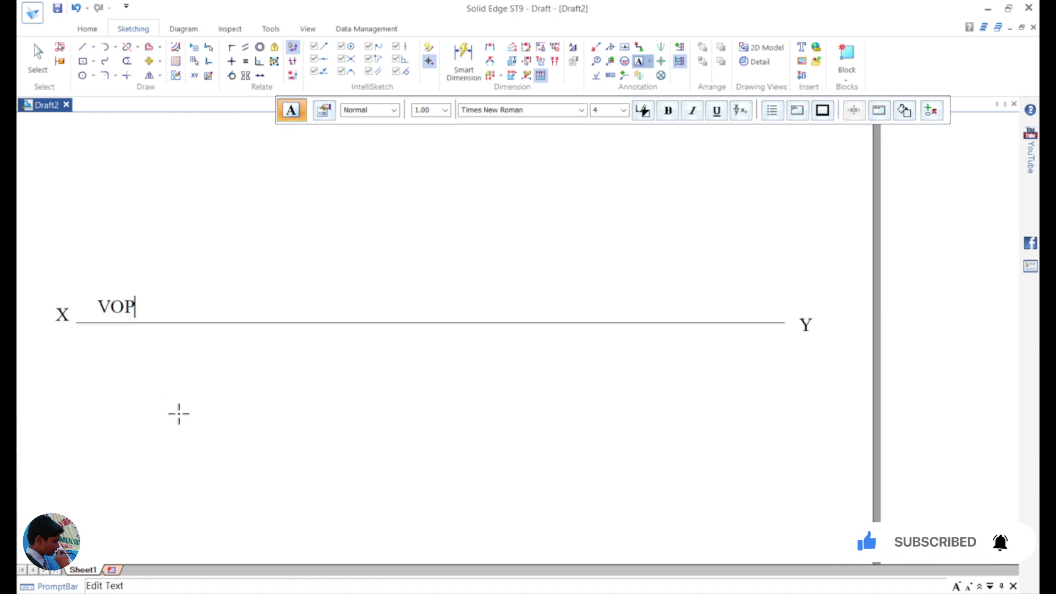
text(P)
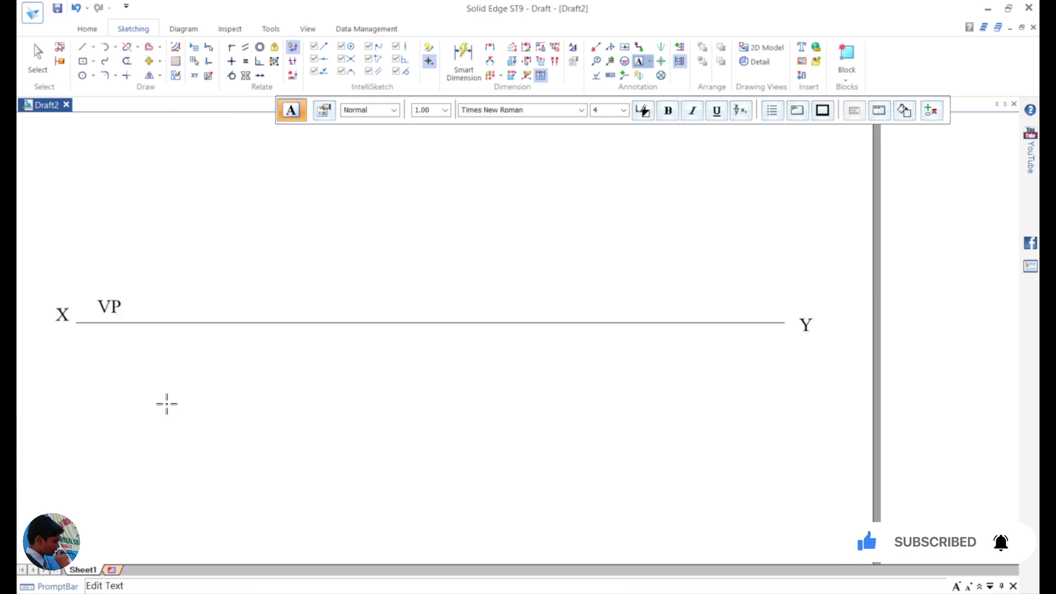
click(99, 326)
click(103, 332)
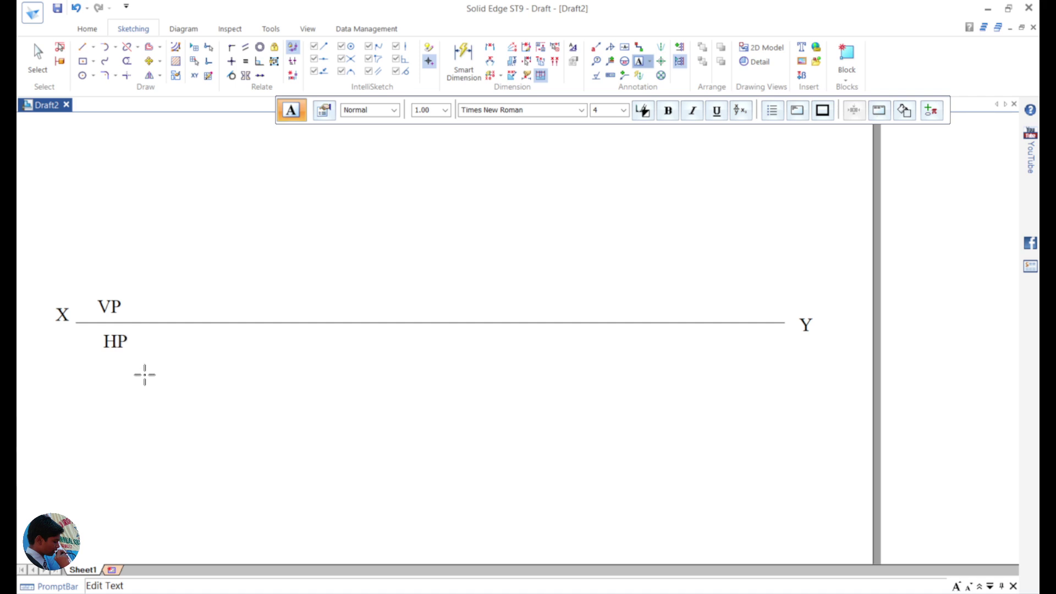
key(Escape)
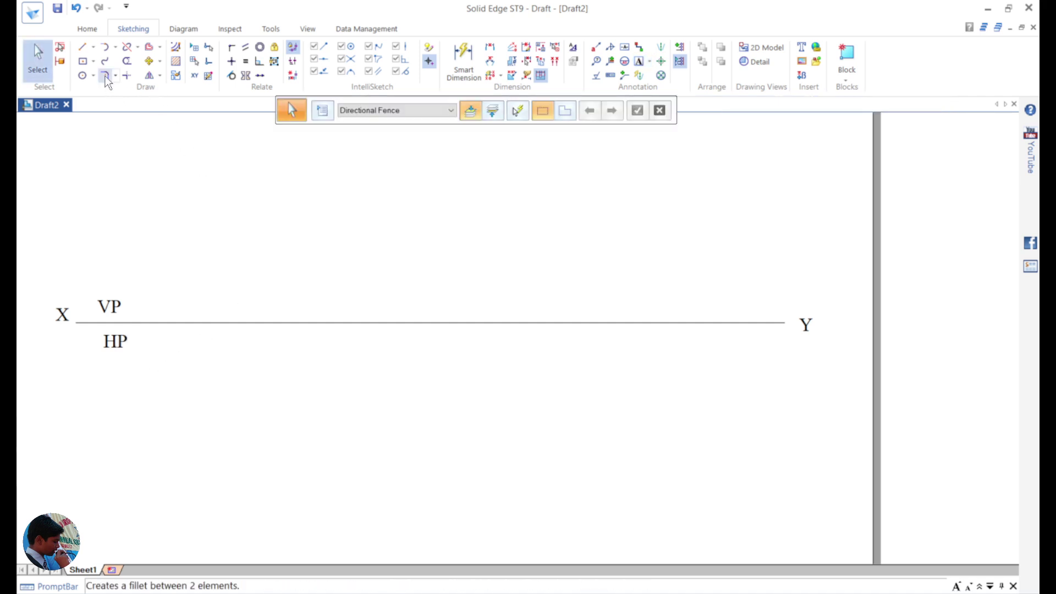
Step: Draw a three-sided center polygon below the XY line, its vertical left edge starting at the line
scroll(280, 252, down, 2)
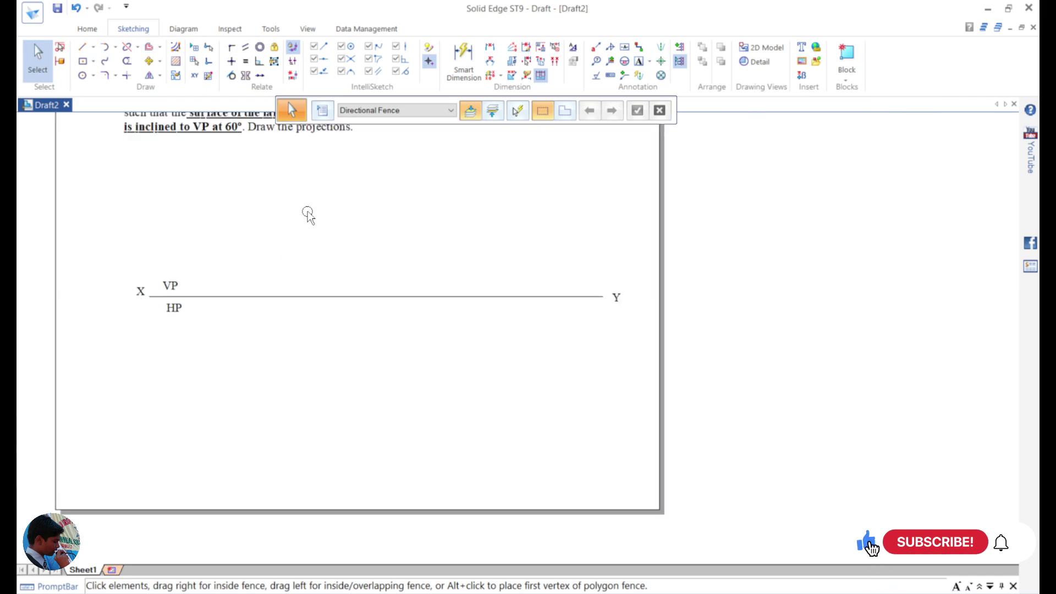
mouse_move(307, 212)
middle_down()
mouse_move(334, 271)
mouse_move(425, 308)
middle_up()
scroll(578, 217, up, 1)
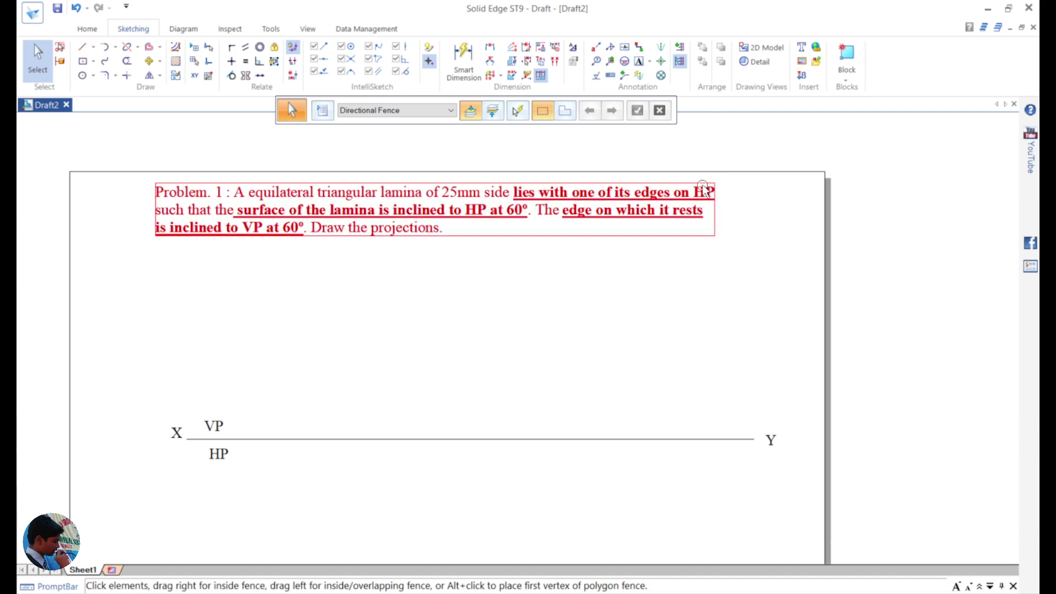
click(96, 60)
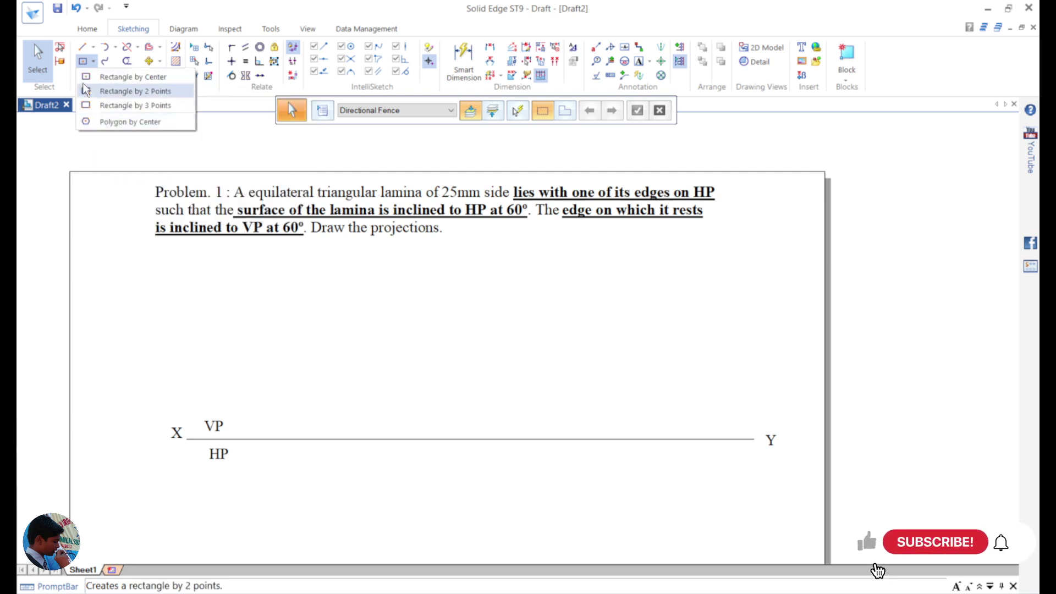
click(114, 122)
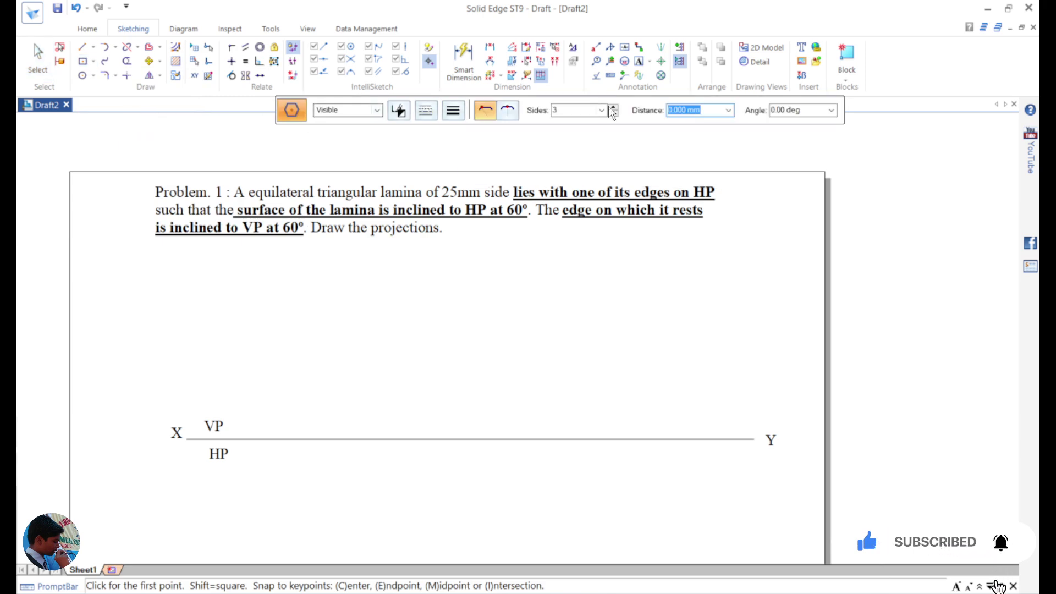
double_click(567, 110)
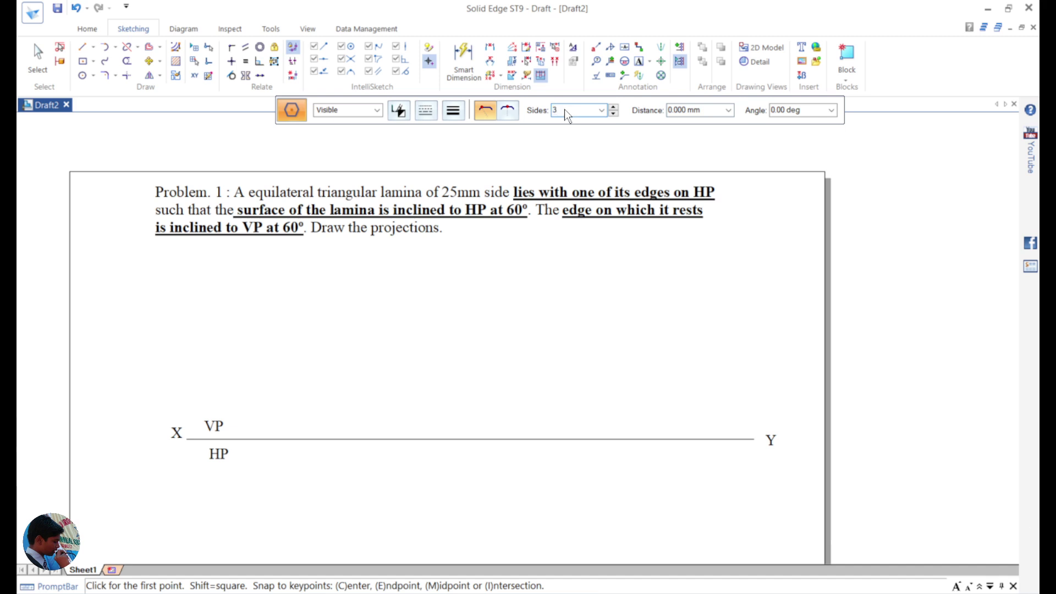
click(482, 113)
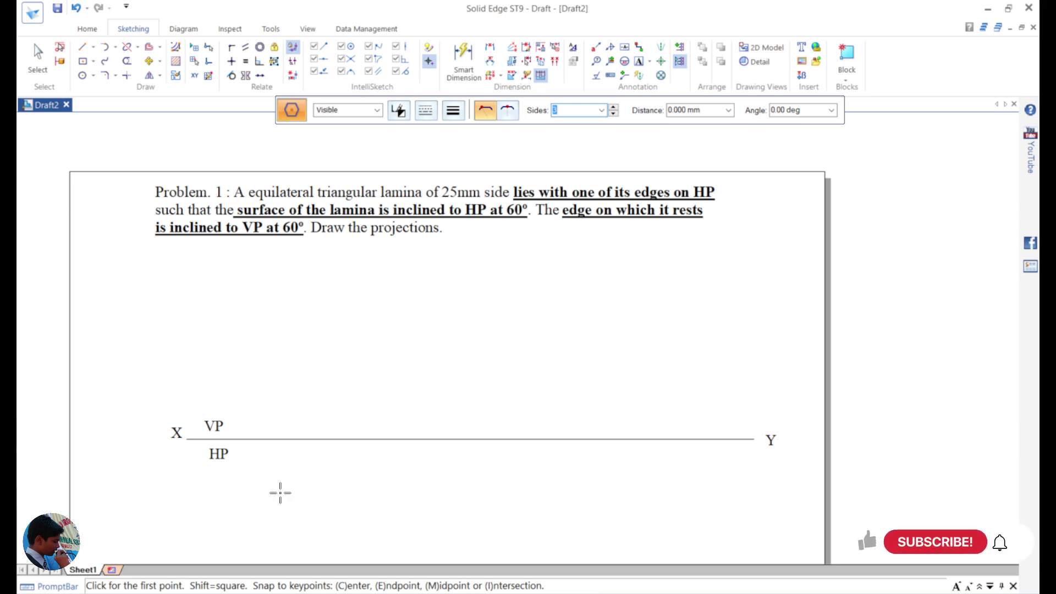
click(280, 491)
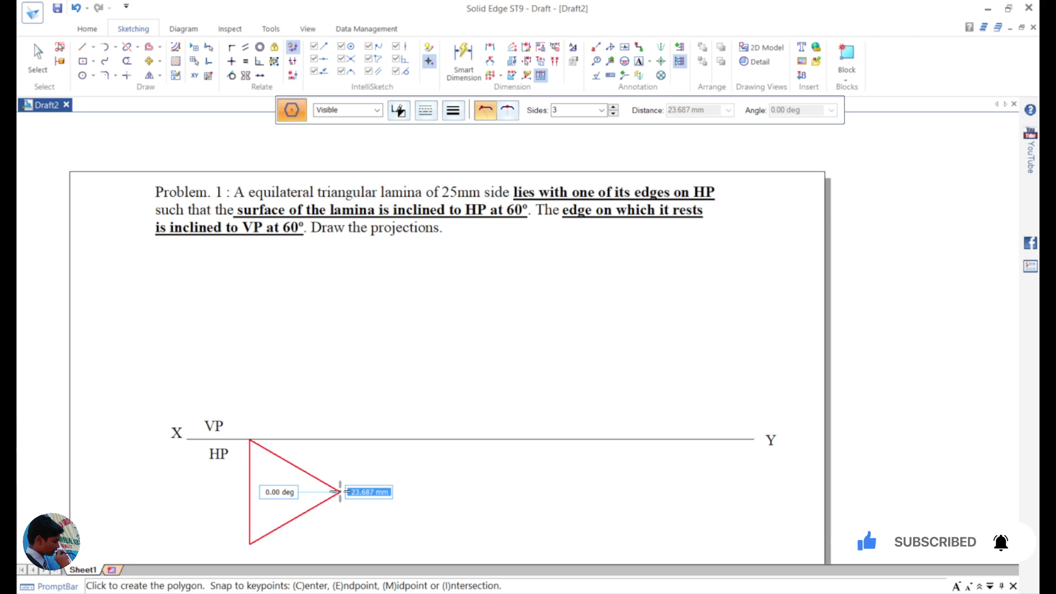
click(340, 491)
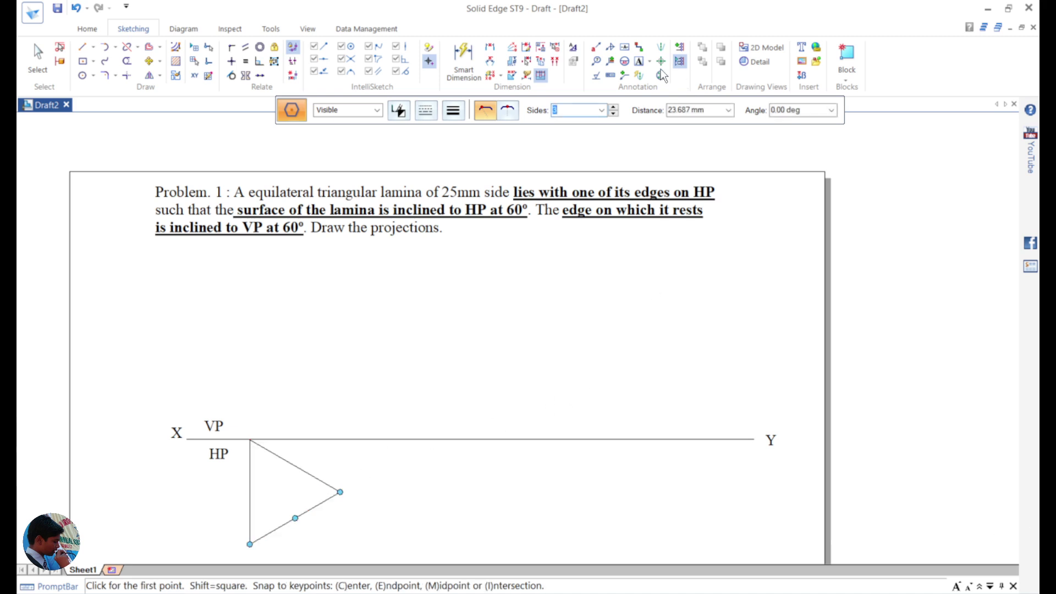
Step: Dimension the triangle's vertical left edge to 25 mm, resizing the top view
click(464, 61)
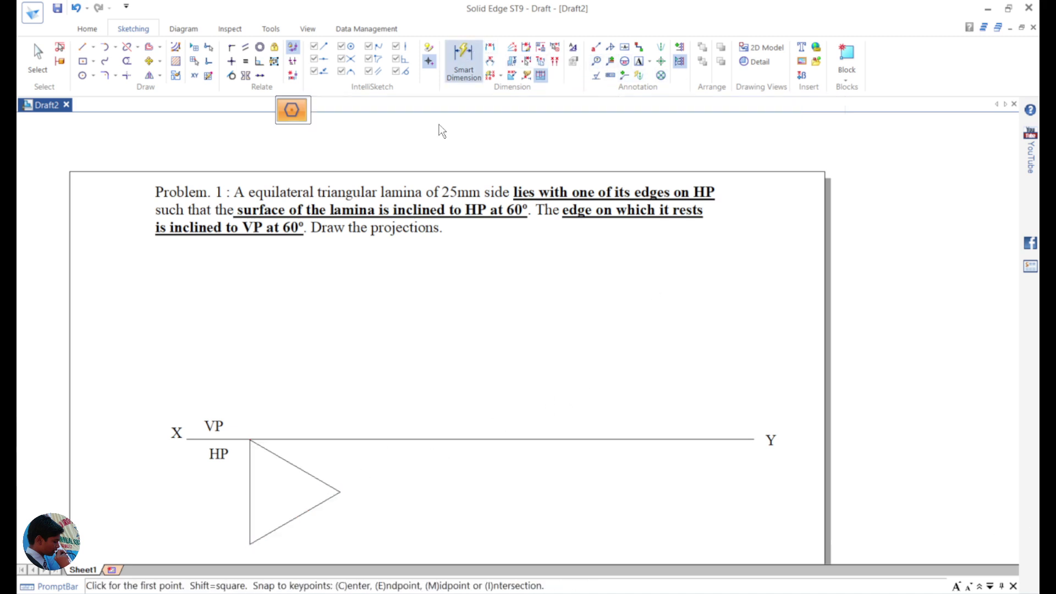
click(251, 493)
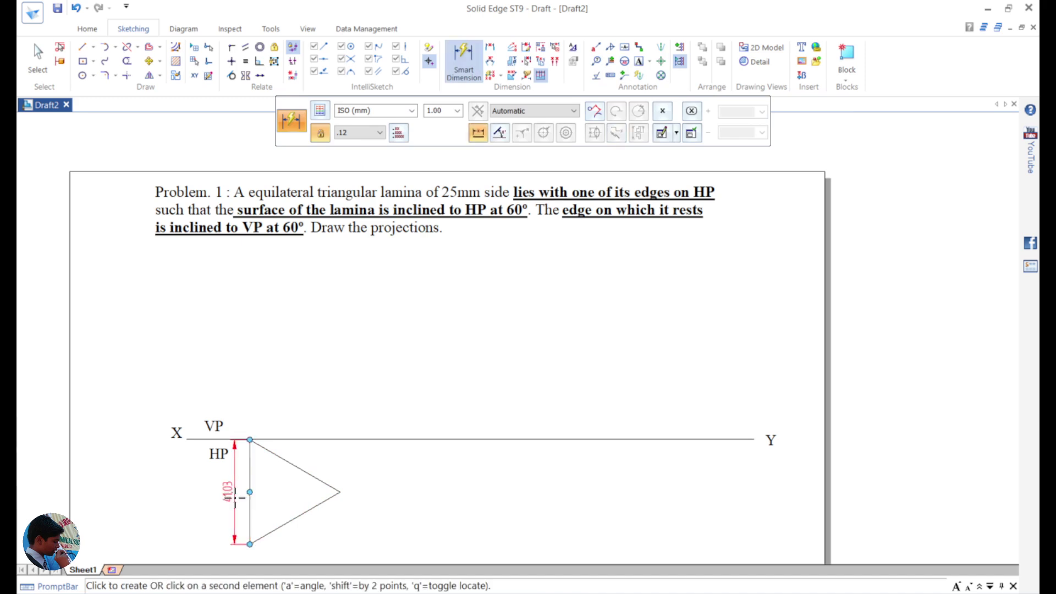
click(201, 498)
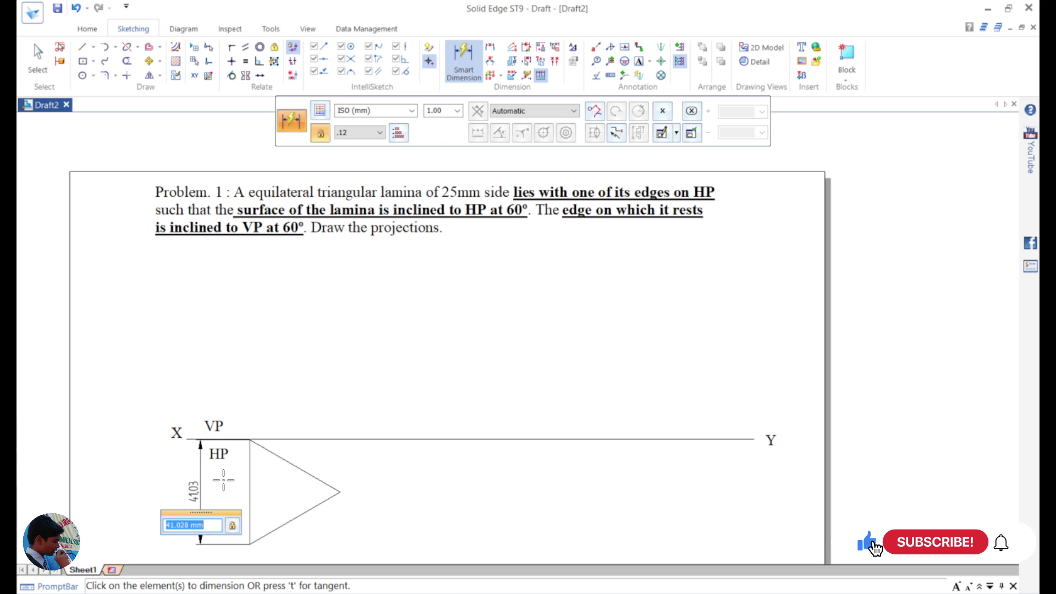
text(25)
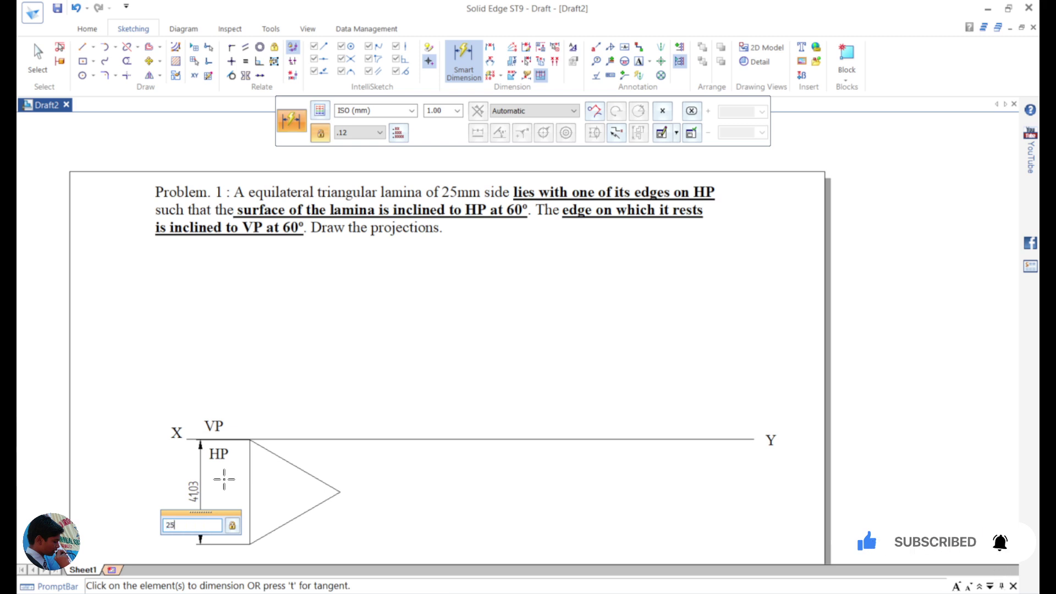
key(Return)
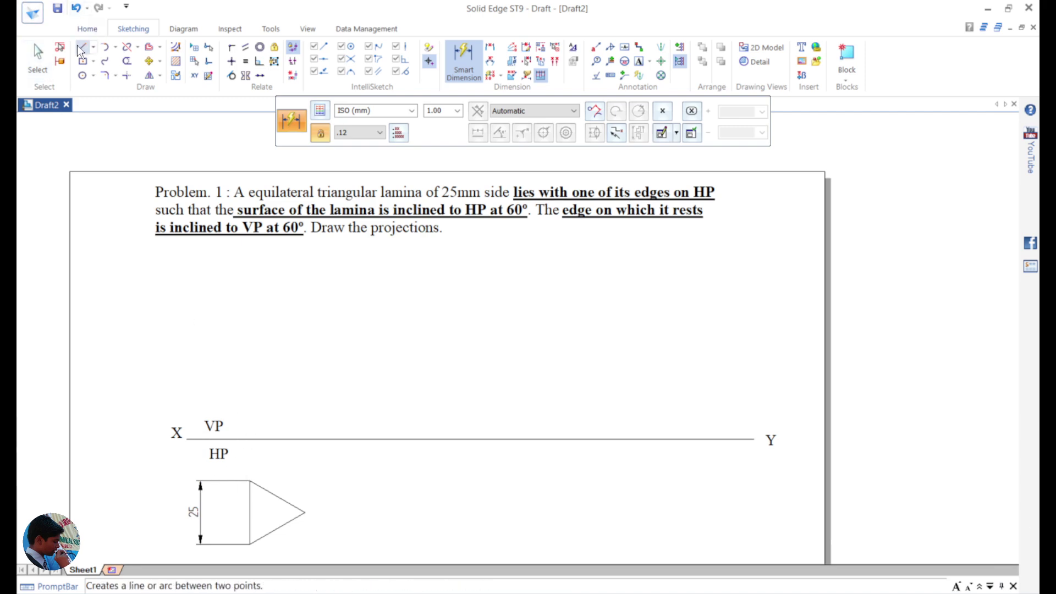
click(249, 480)
right_click(246, 471)
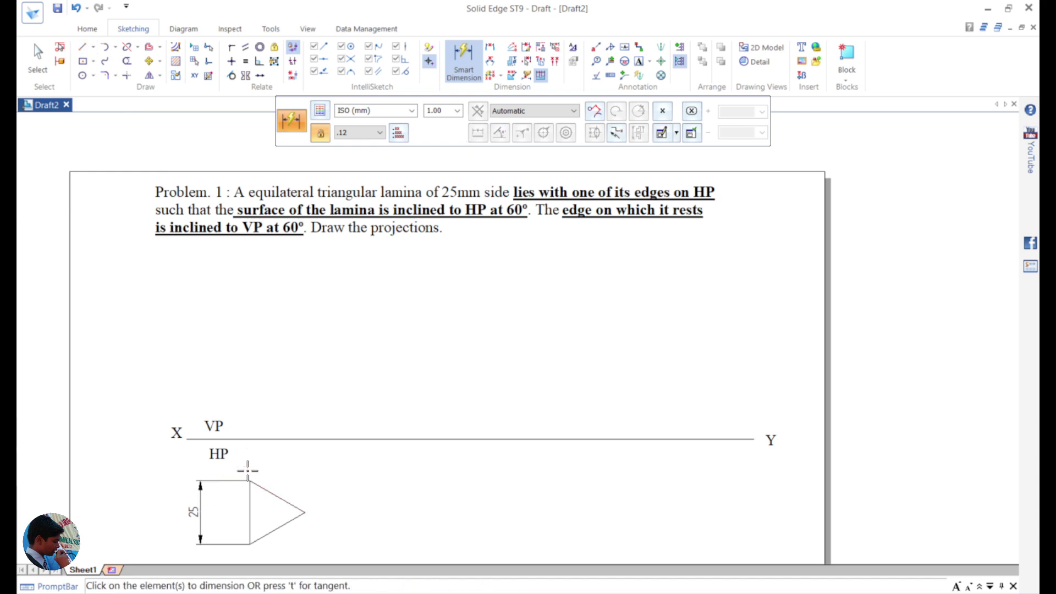
Step: Draw a vertical projector from the triangle's right vertex up to the XY line
click(83, 47)
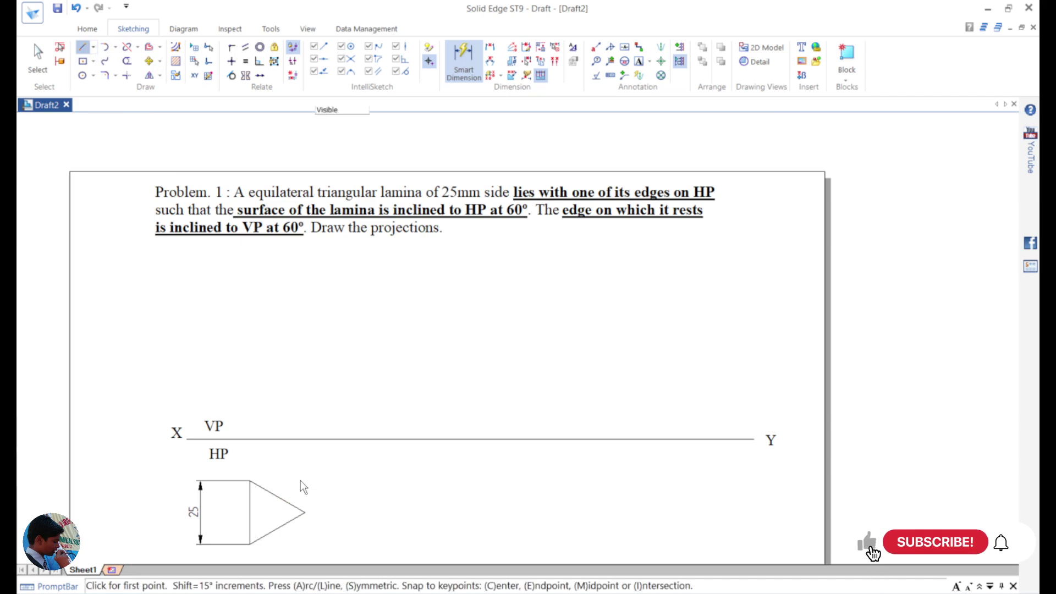
click(250, 480)
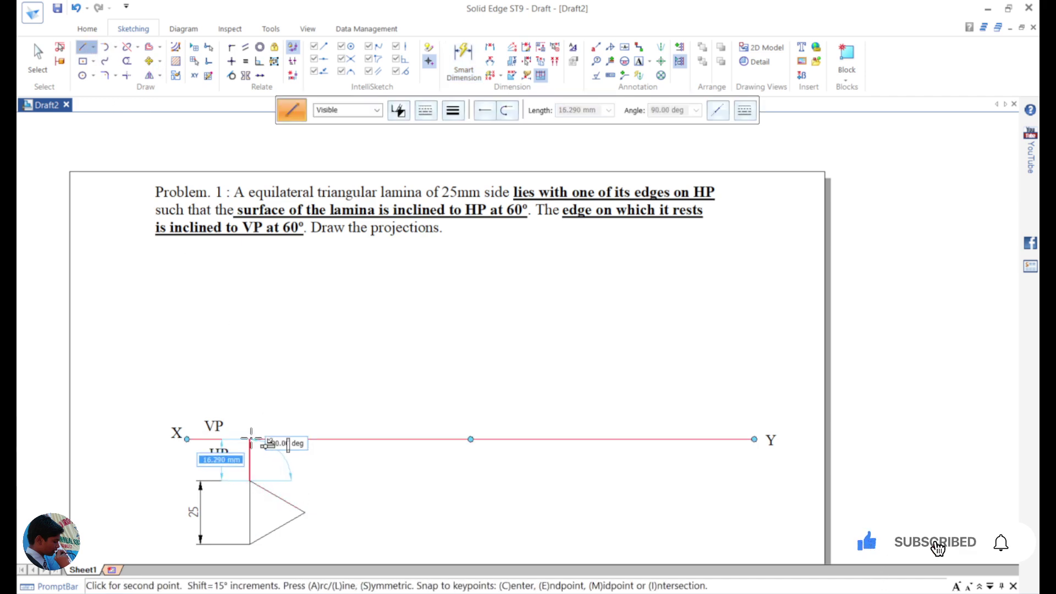
right_click(300, 501)
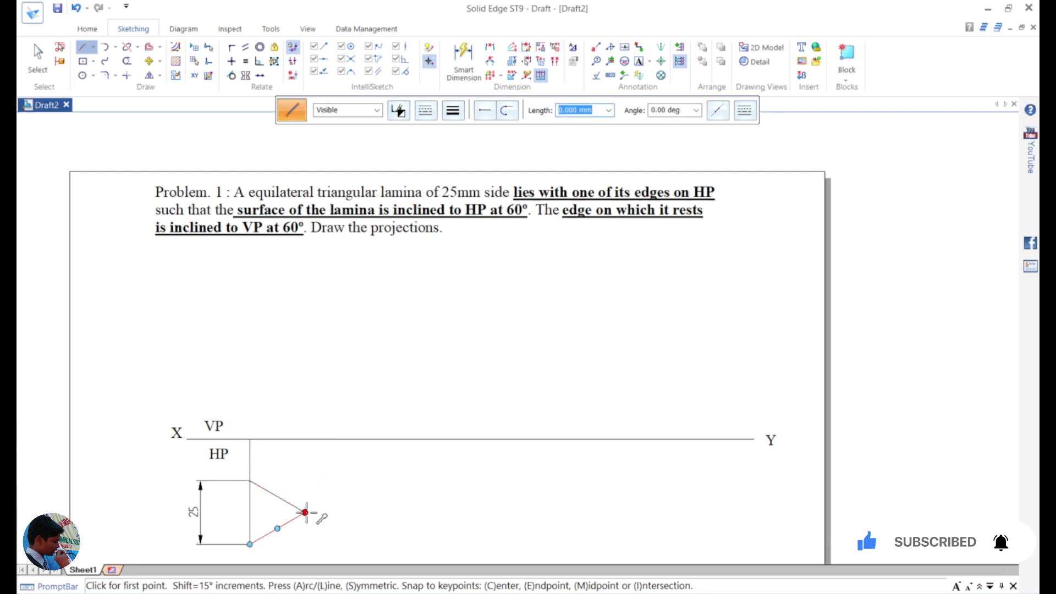
click(304, 513)
click(304, 439)
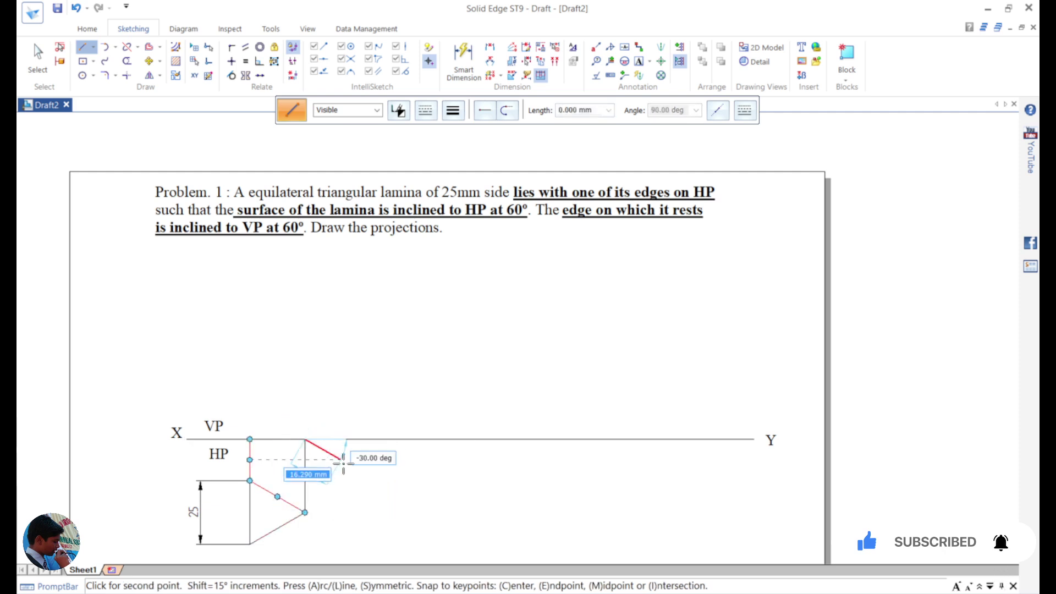
right_click(352, 455)
Step: Split the XY line above the triangle's left edge
click(138, 47)
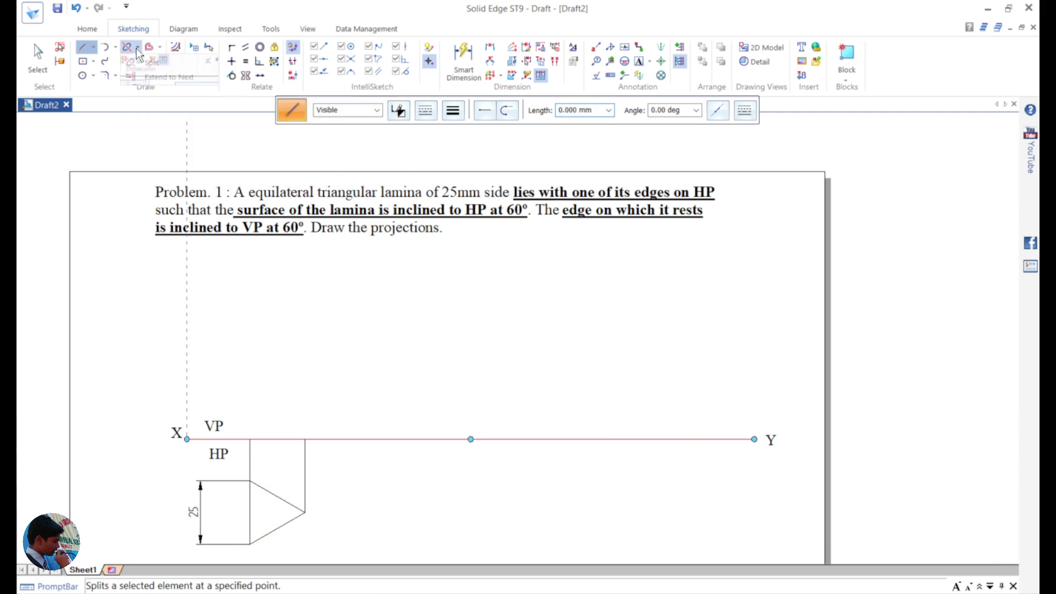
click(154, 65)
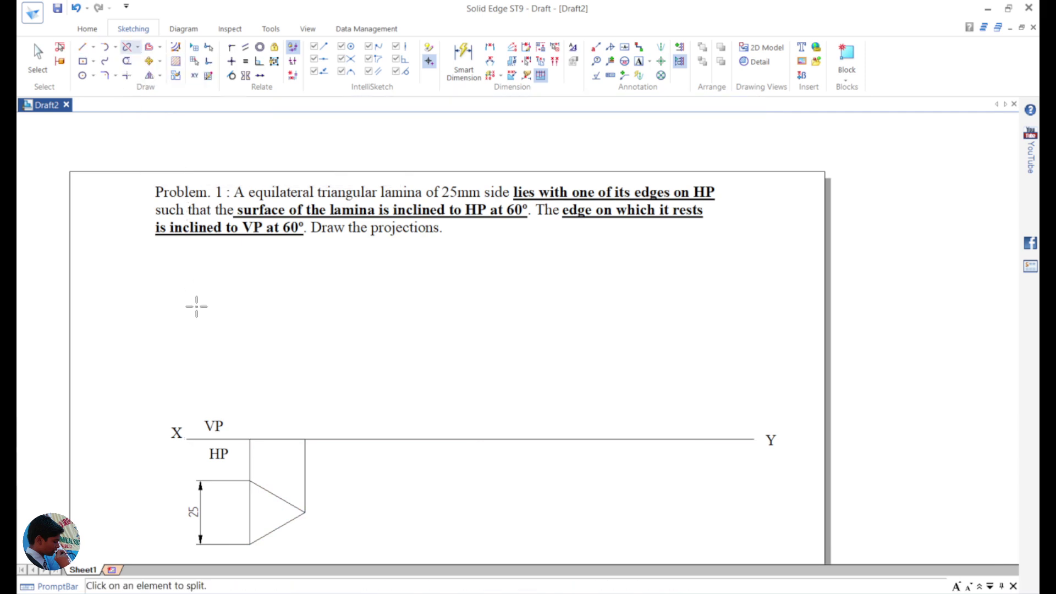
click(237, 439)
click(250, 439)
click(283, 438)
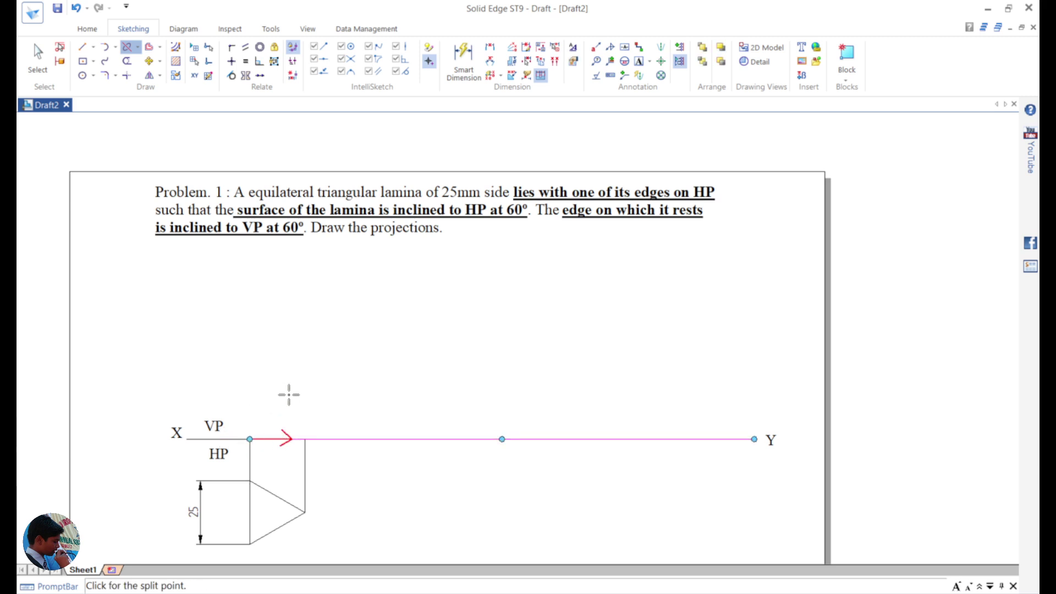
Step: Split XY at the right projector, then thicken the short XY segment and the triangle
click(305, 439)
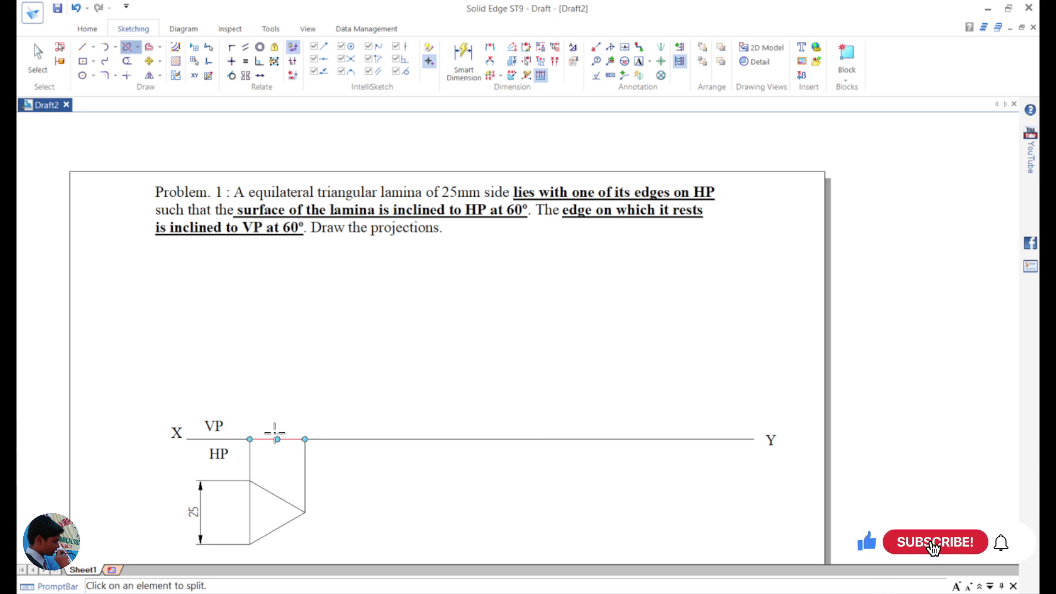
click(31, 70)
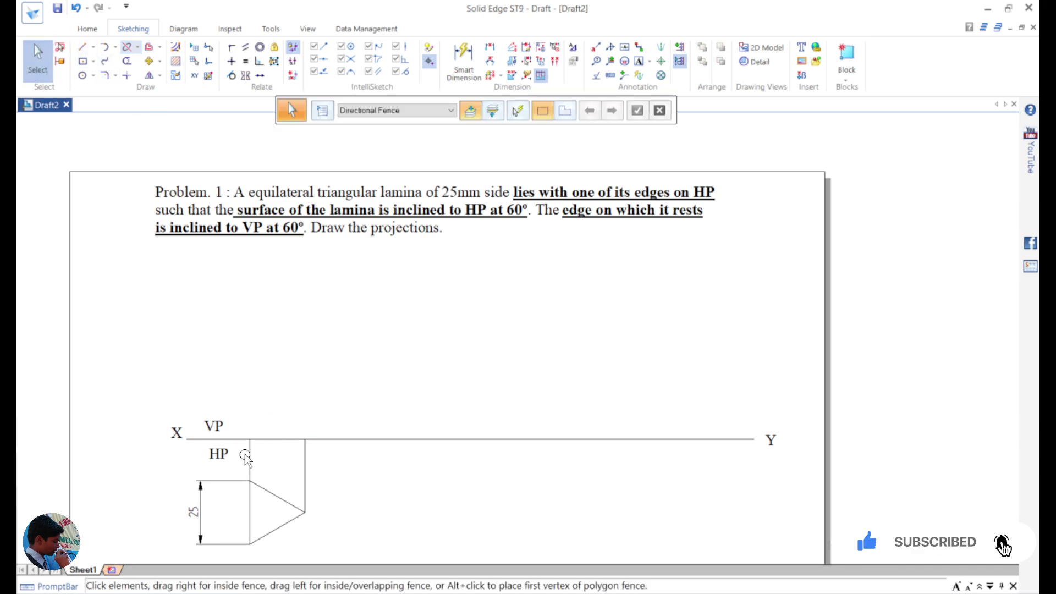
click(278, 439)
ctrl+click(271, 497)
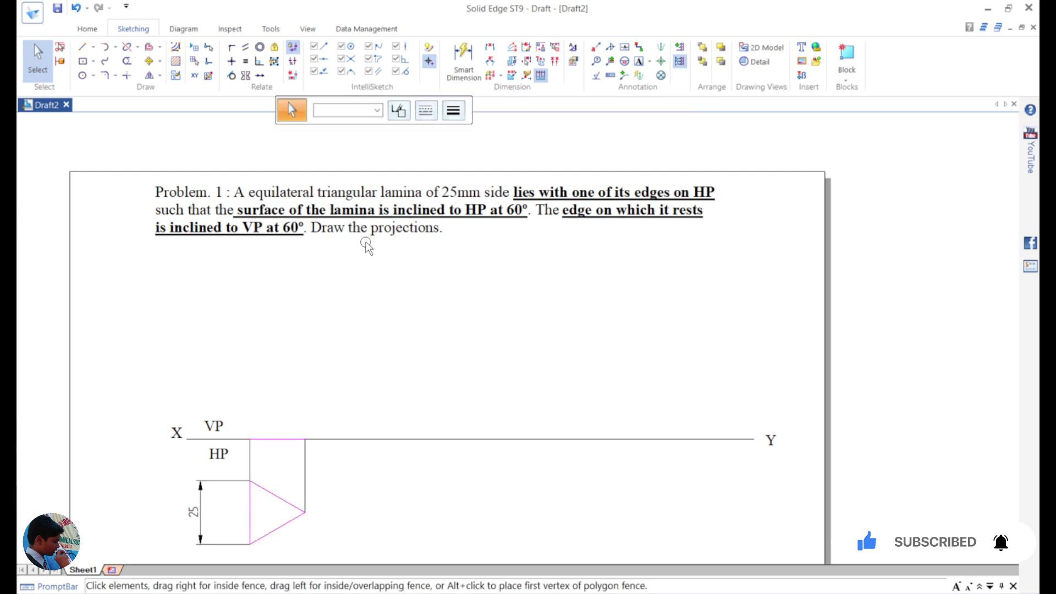
click(452, 112)
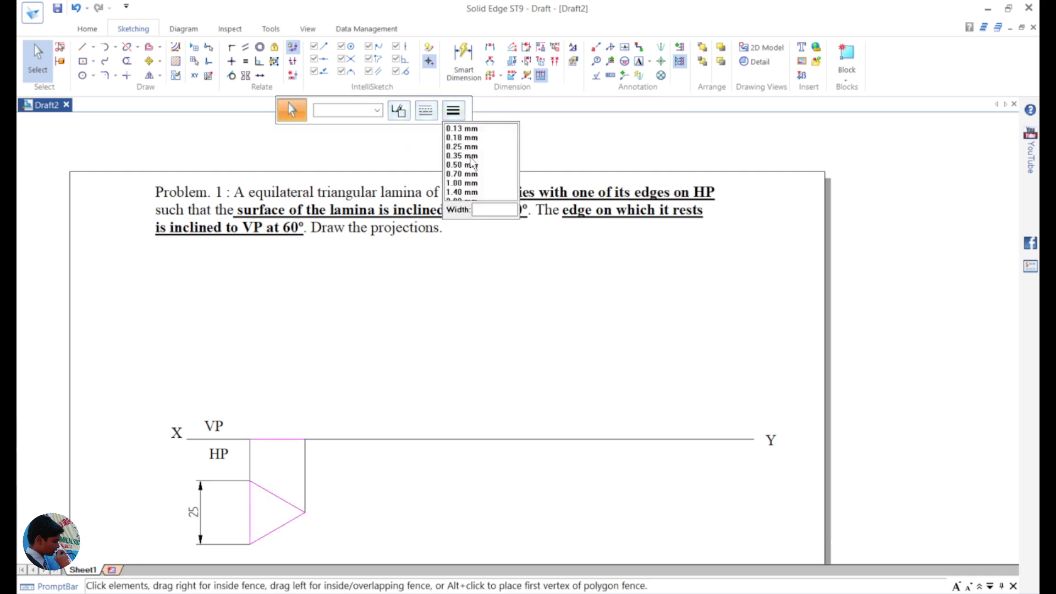
click(465, 174)
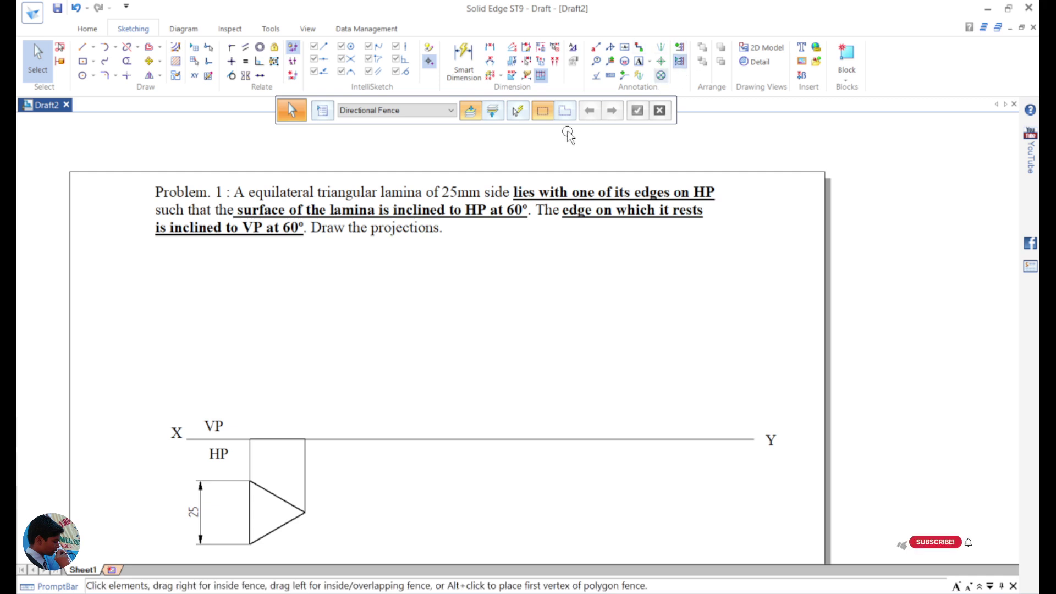
Step: Drag the VP and HP labels left beside X, above and below the line
click(213, 418)
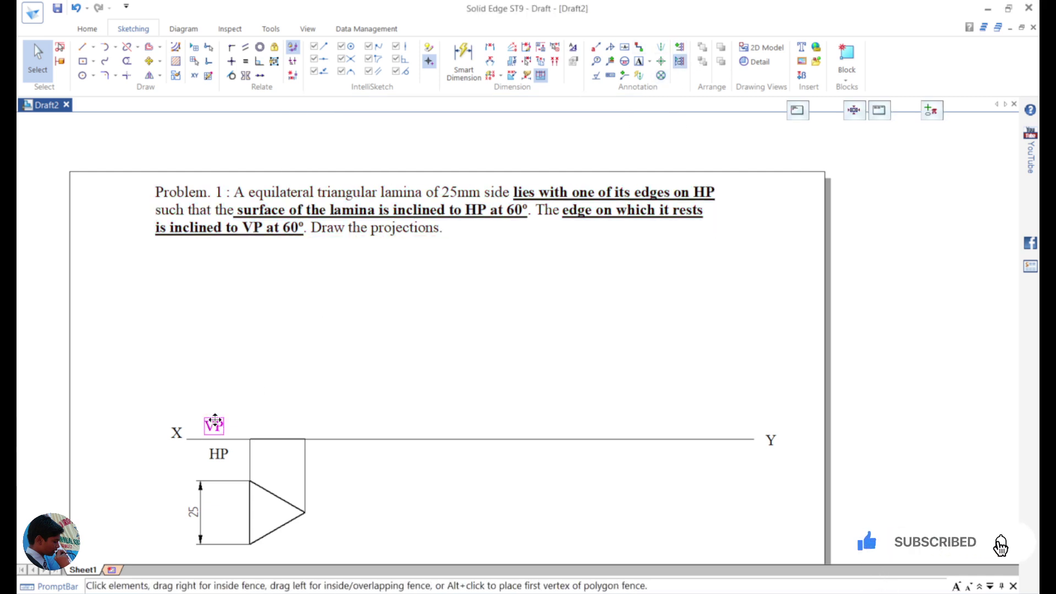
drag(213, 418, 199, 418)
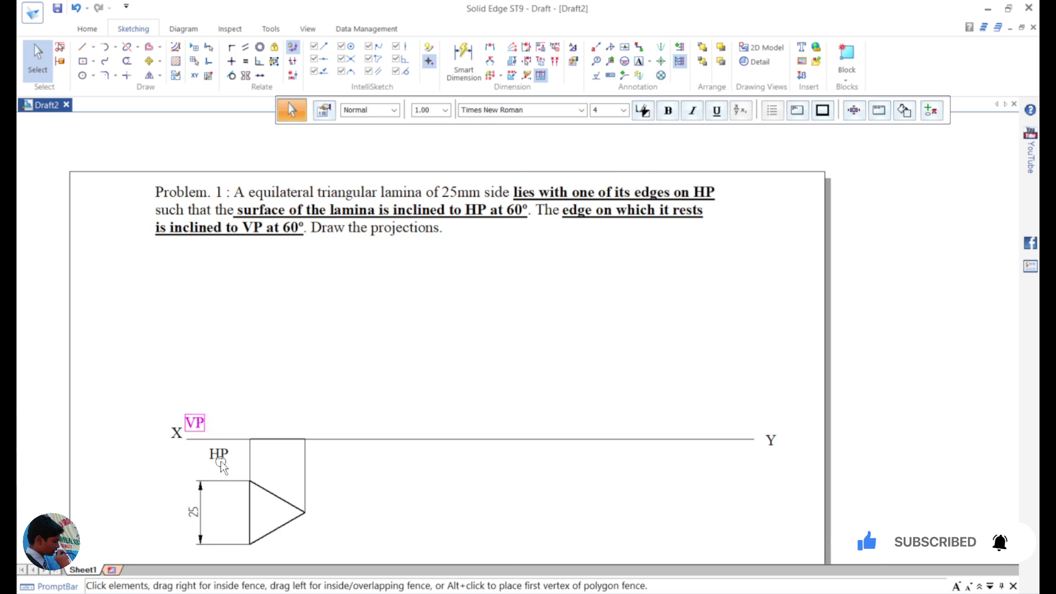
click(219, 460)
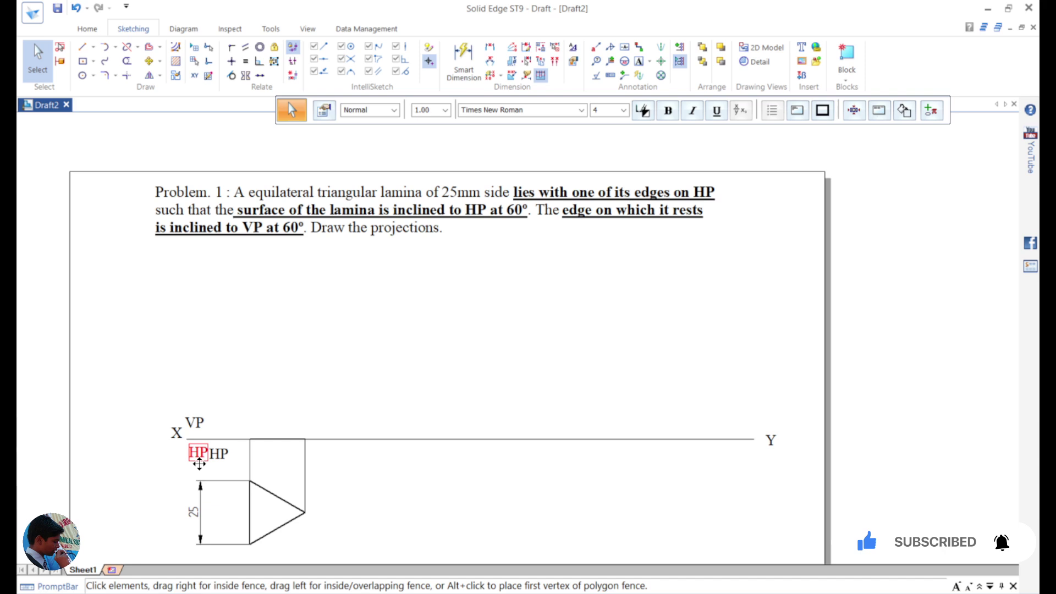
click(371, 468)
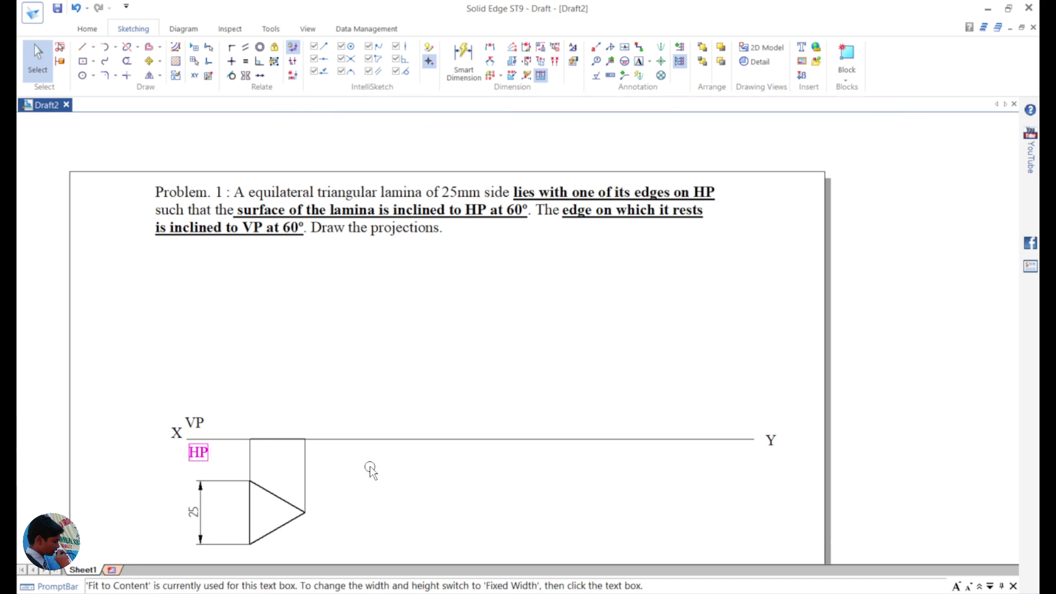
Step: Set the text size to 3 and bring the projections into view
click(639, 64)
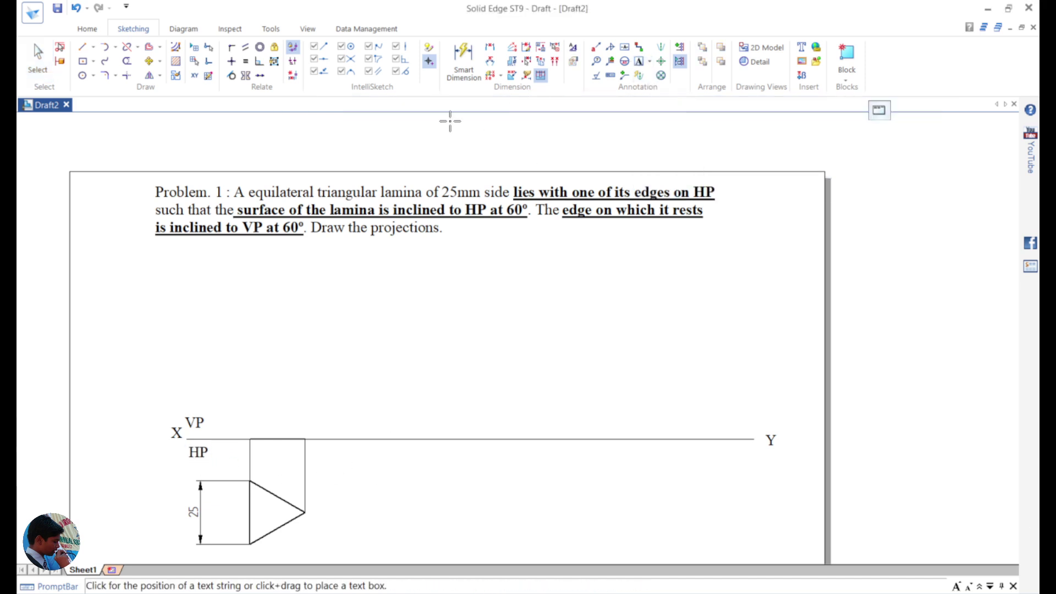
click(623, 110)
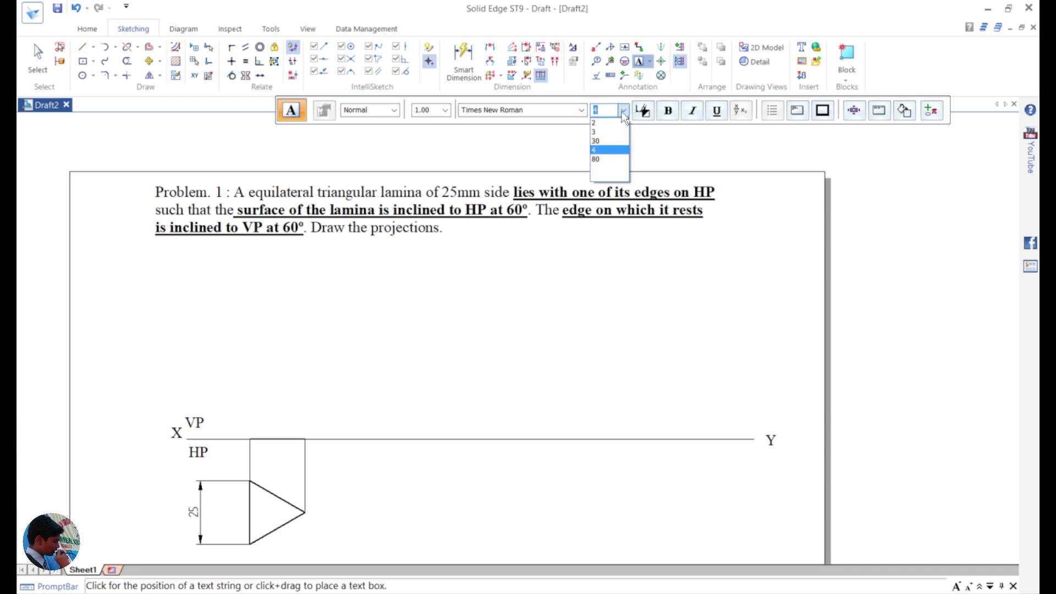
click(602, 132)
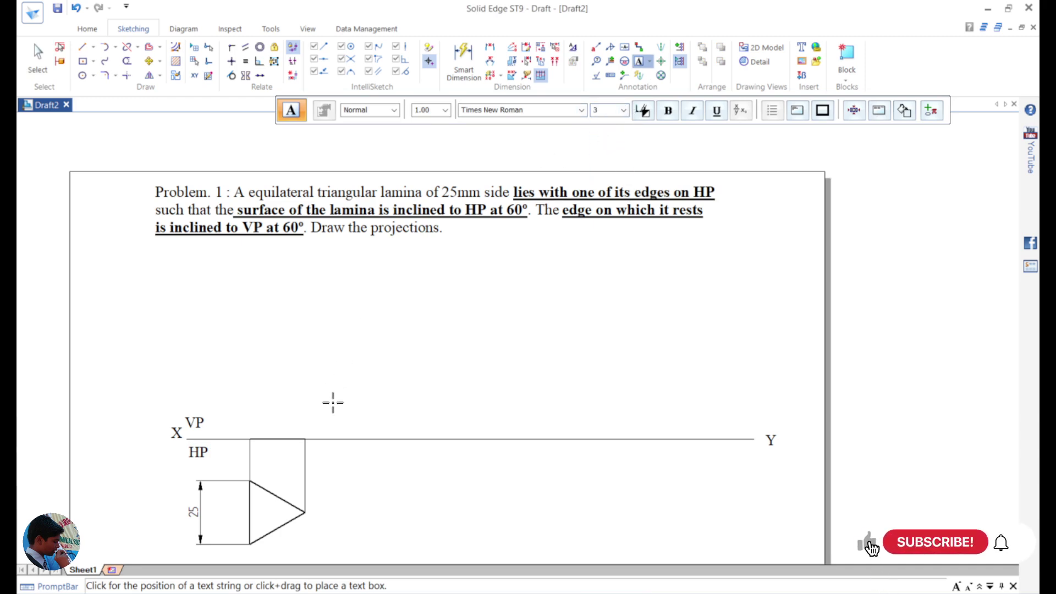
middle_drag(332, 402, 325, 289)
scroll(237, 349, up, 3)
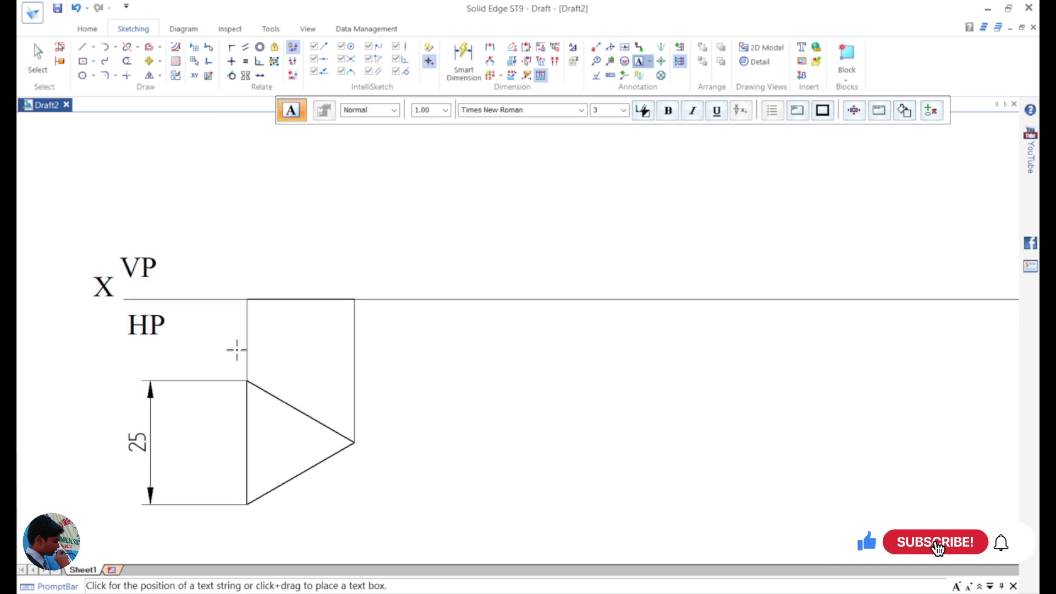
Step: Label the triangle's corners a, b, c and the front view b'(a') and c'
click(235, 281)
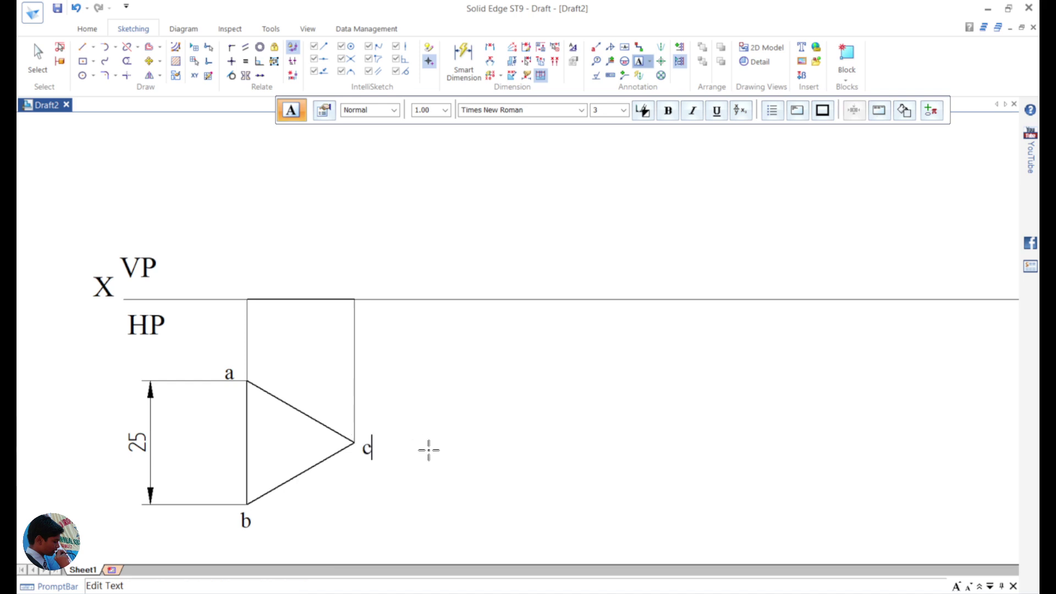
click(241, 276)
text(b'(a)
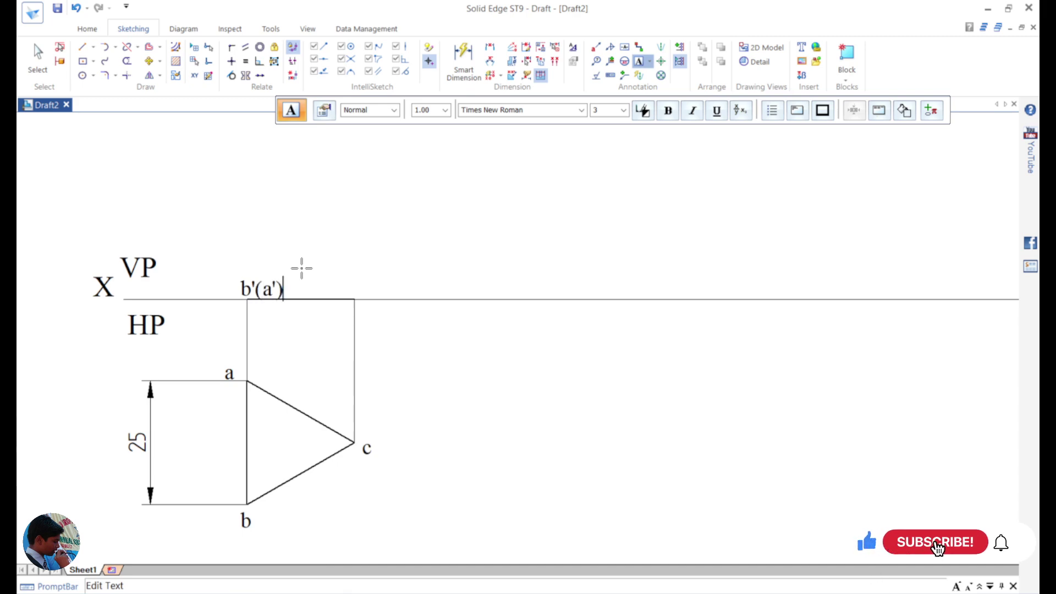
click(346, 278)
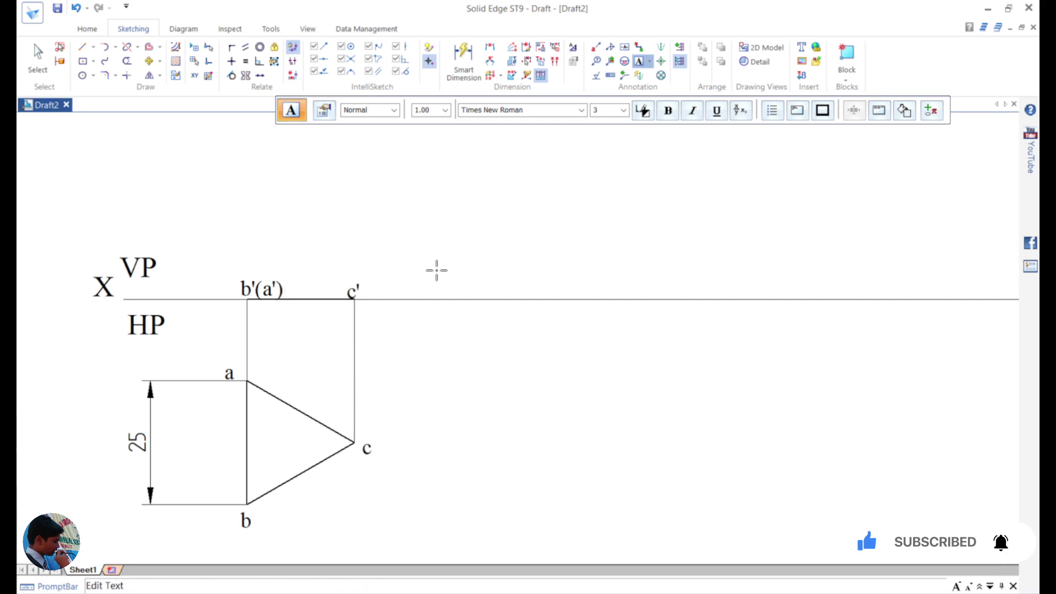
key(Escape)
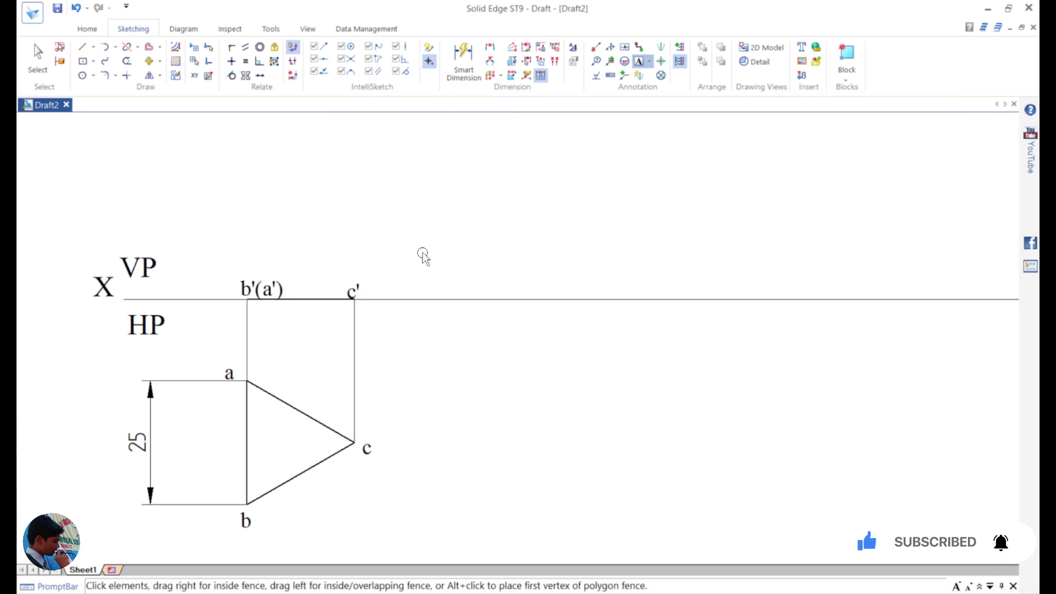
scroll(464, 392, down, 3)
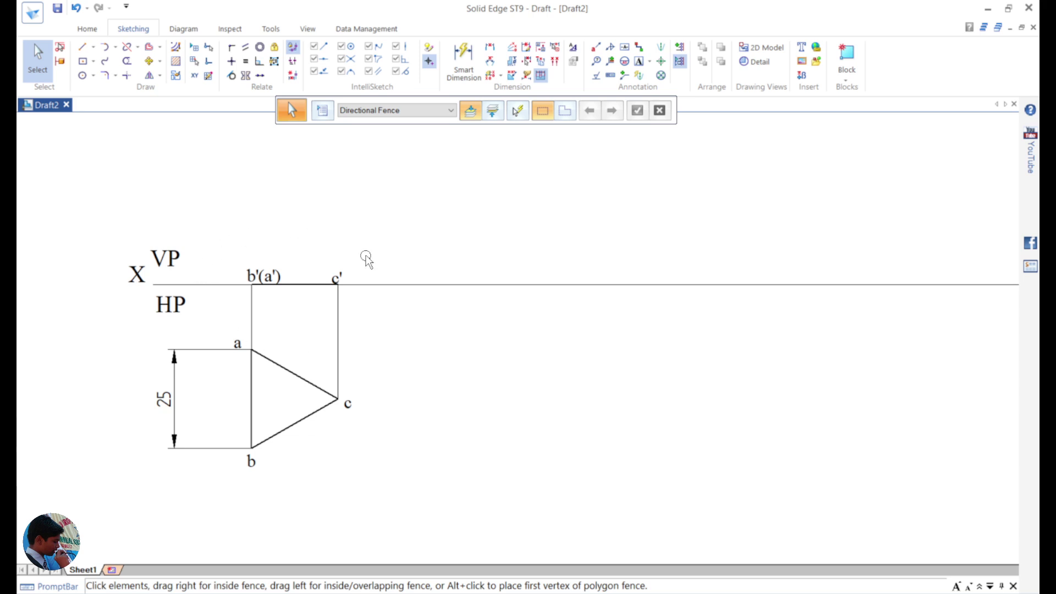
Step: Copy the b'(a')–c' edge with its labels further right along XY, based at b'(a')
click(160, 61)
click(167, 77)
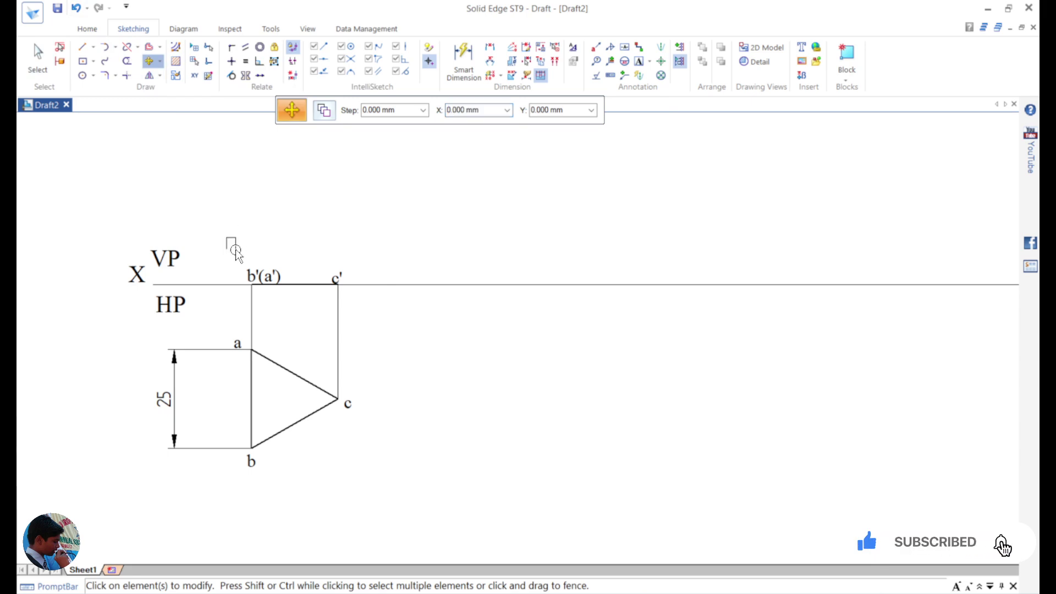
drag(226, 238, 363, 305)
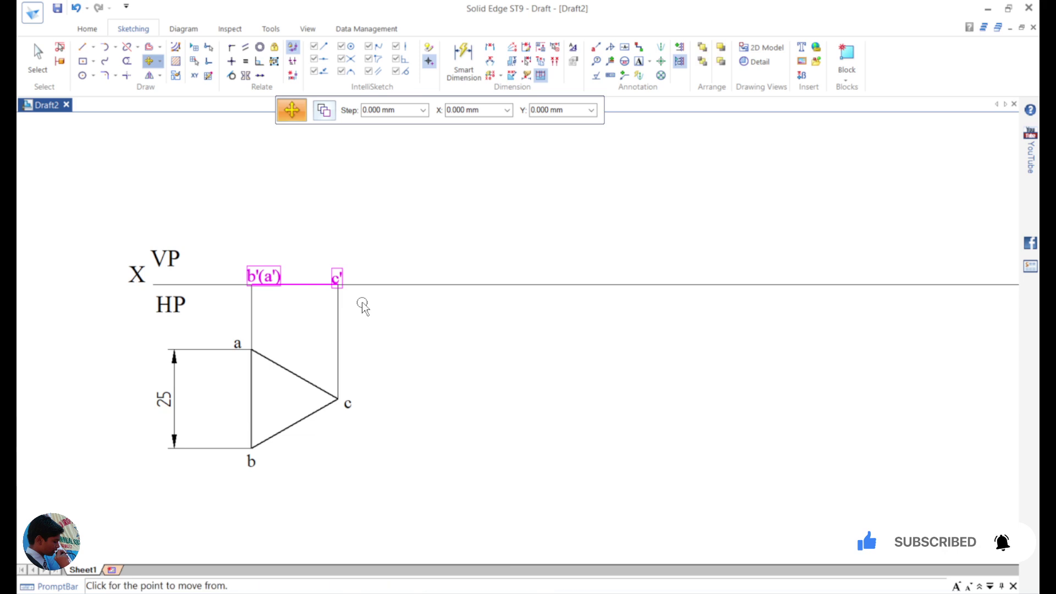
click(323, 112)
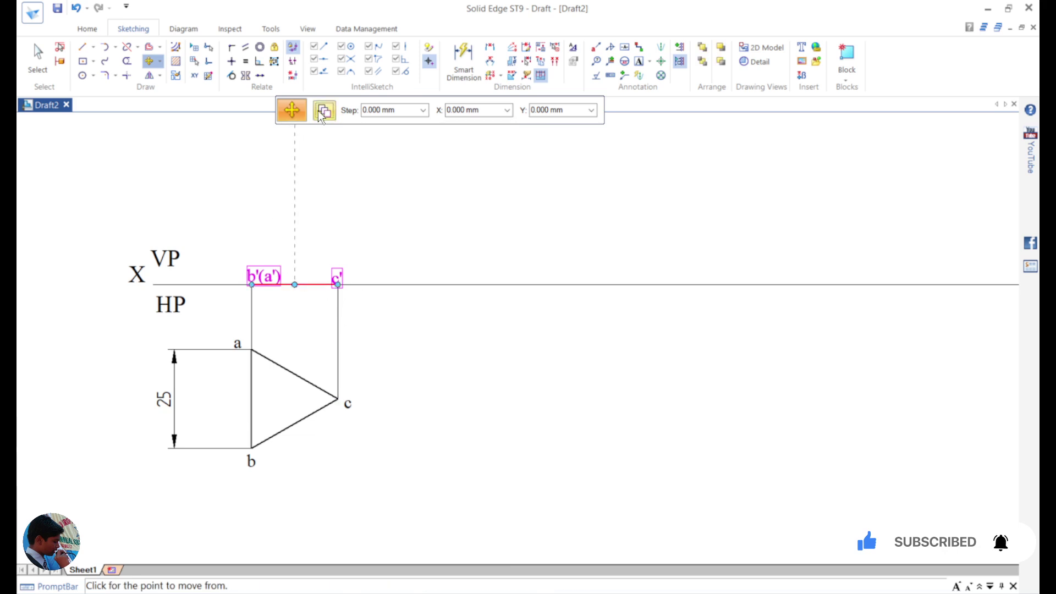
click(252, 284)
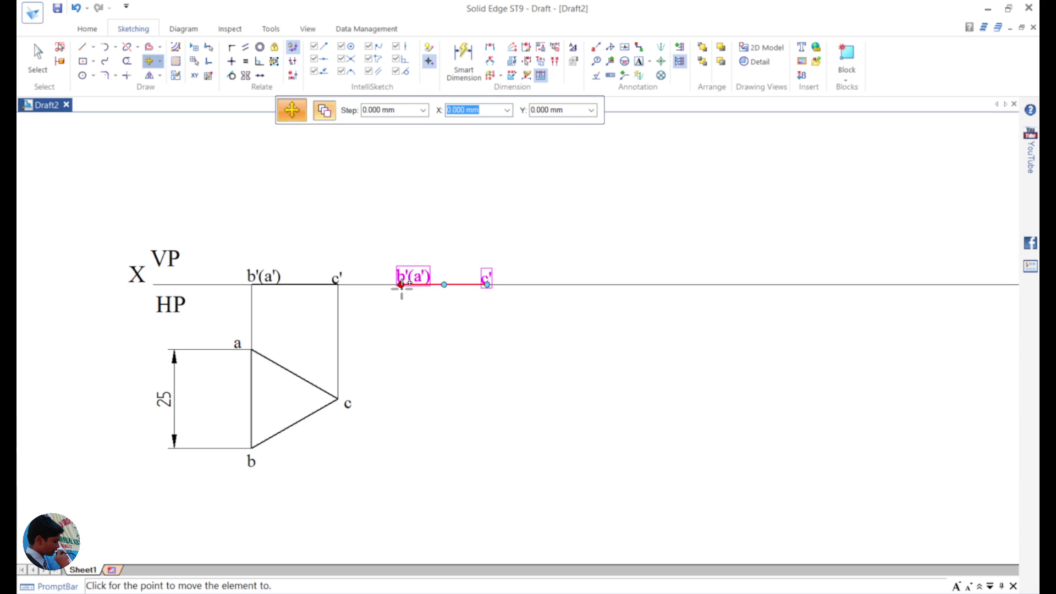
click(402, 284)
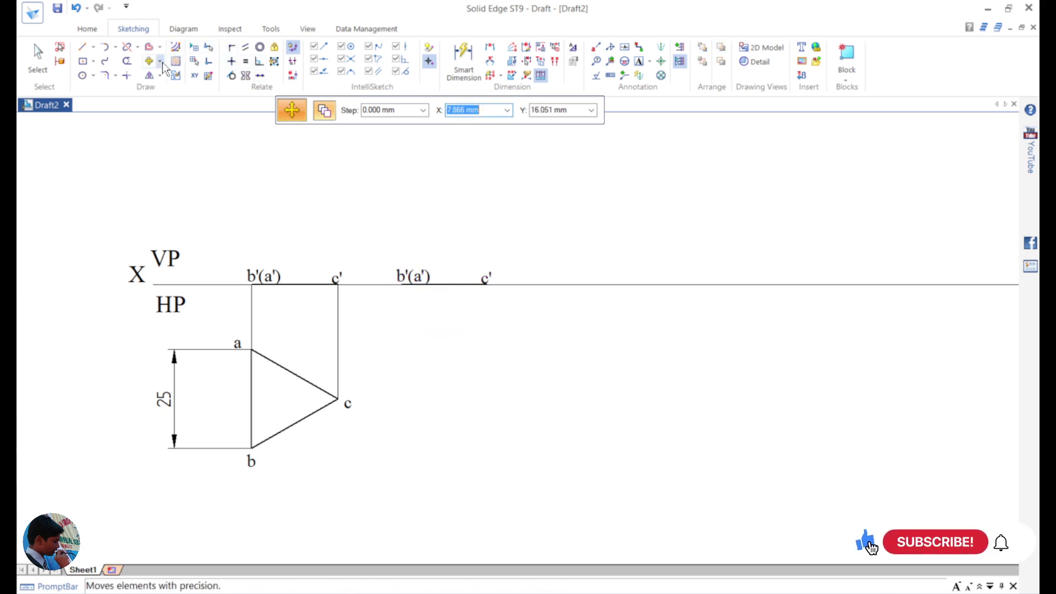
click(159, 61)
click(173, 89)
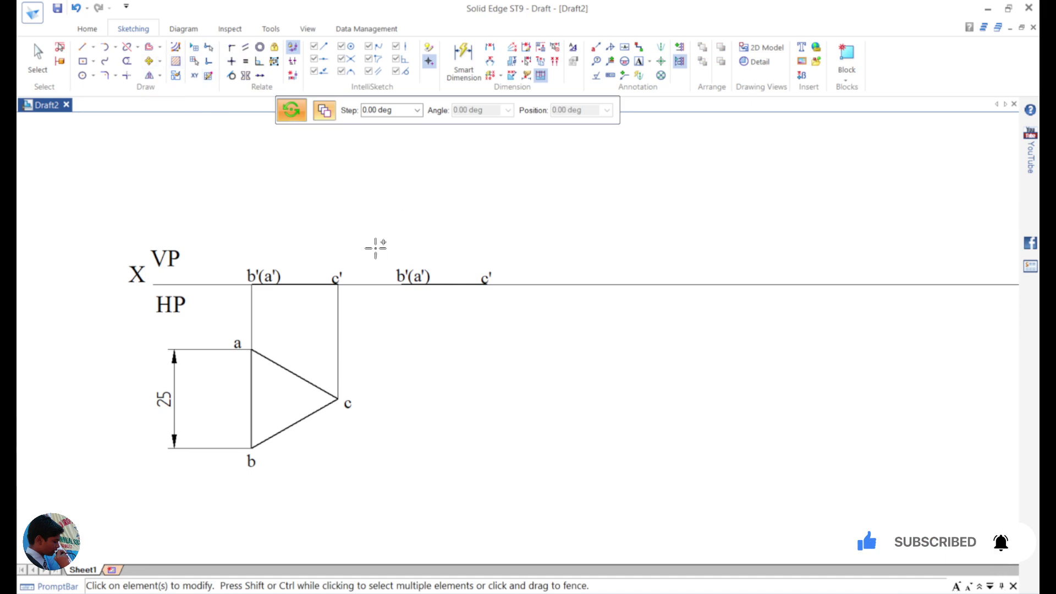
Step: Rotate the copied b'(a')–c' line 60° about b'(a') so it rises above XY
drag(375, 248, 529, 303)
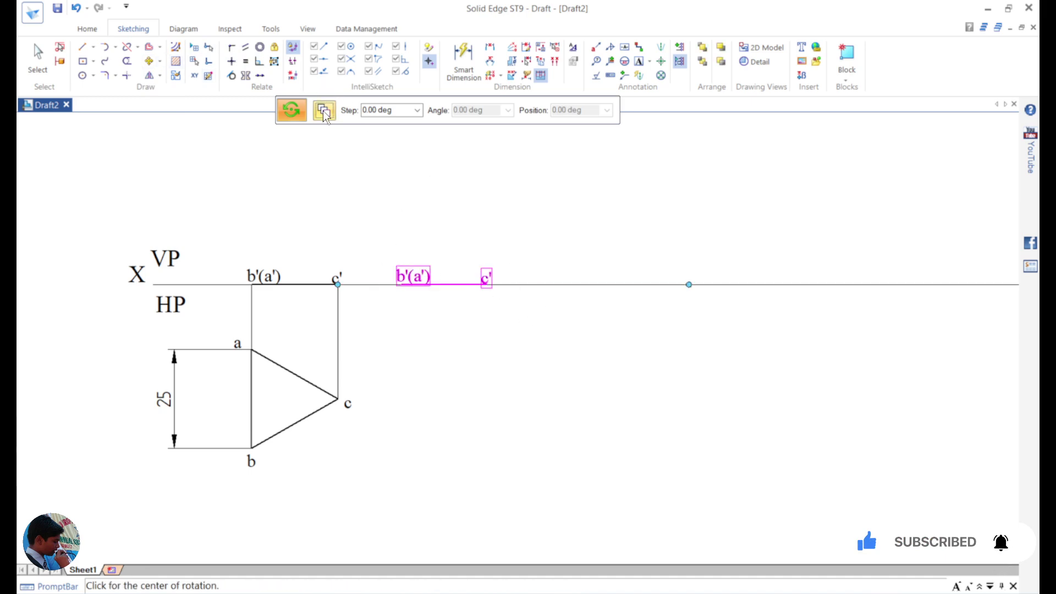
click(400, 285)
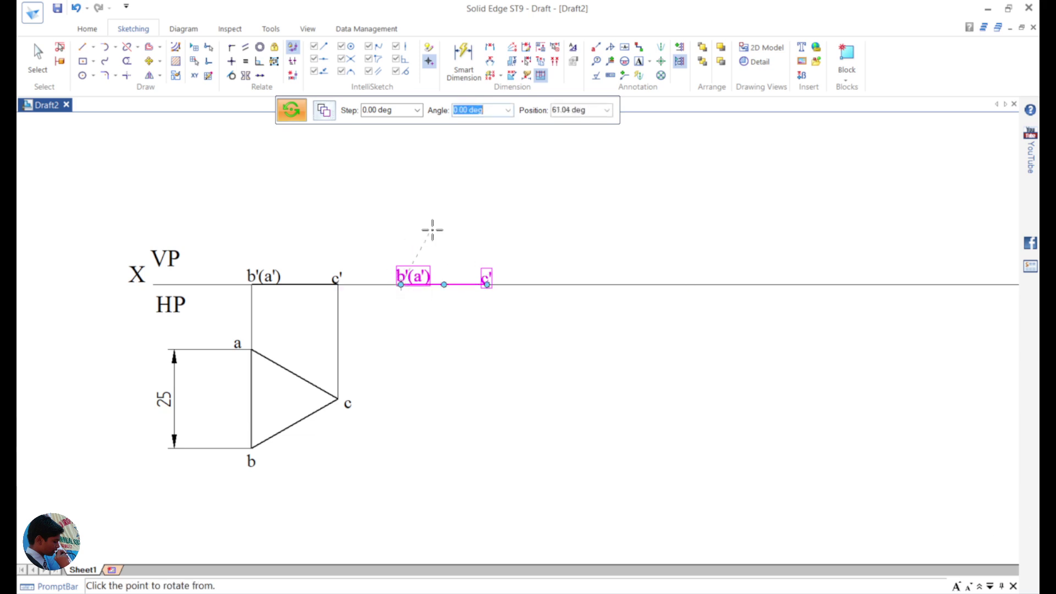
click(486, 284)
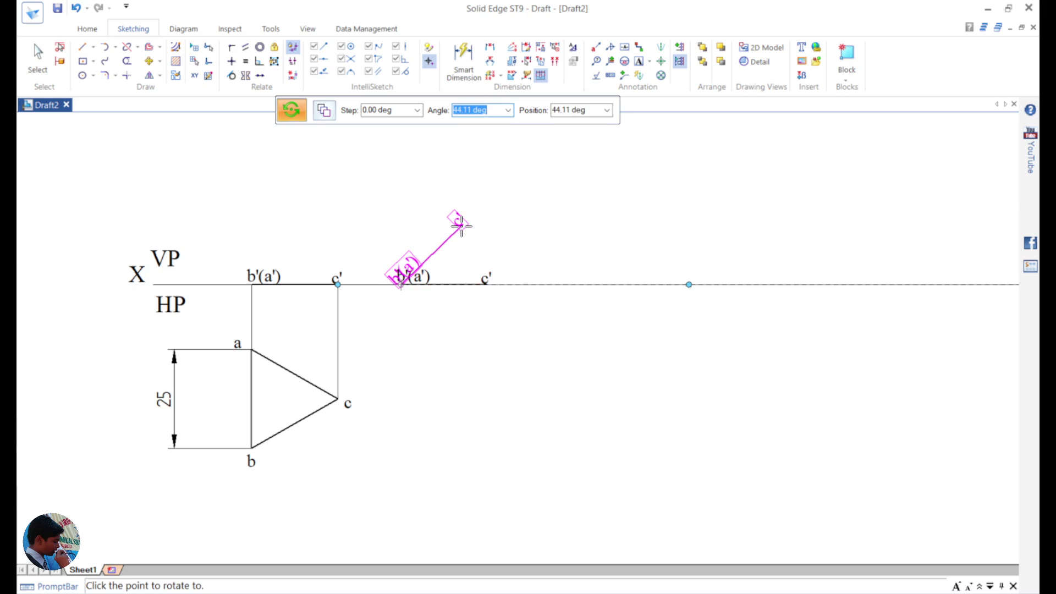
text(60)
key(Return)
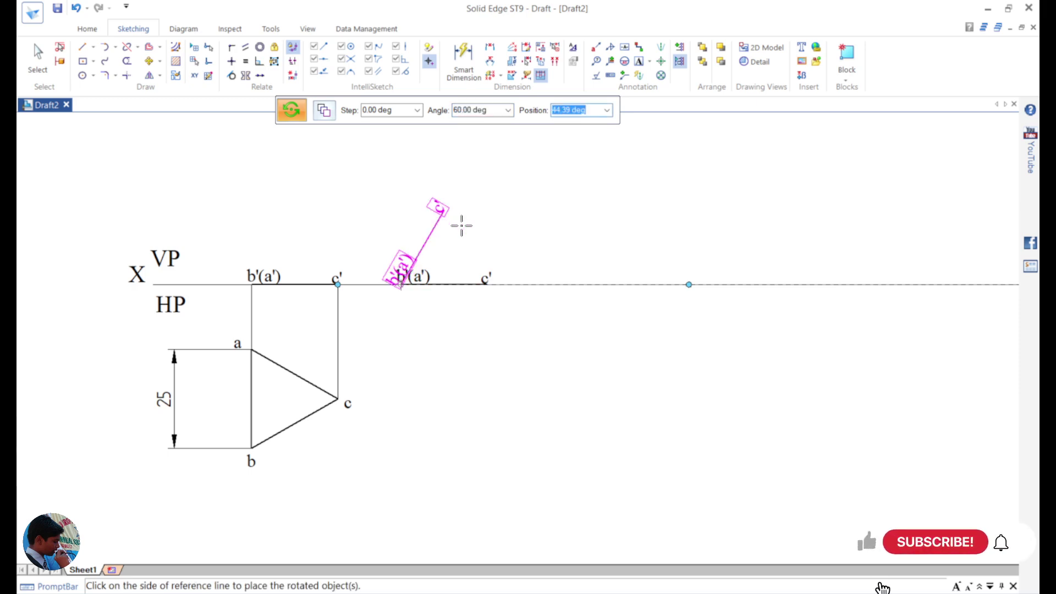
click(460, 224)
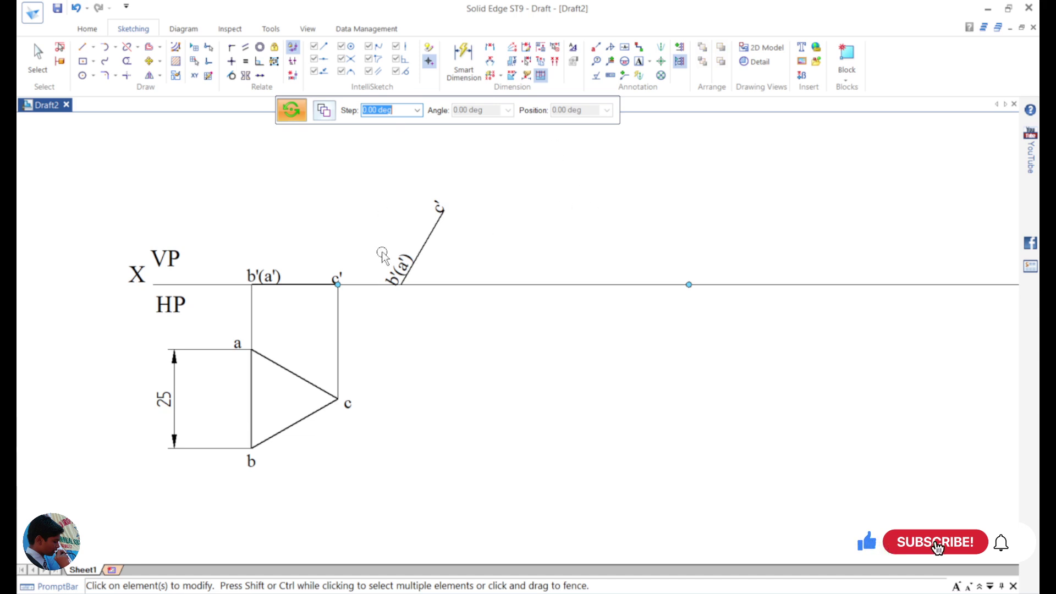
Step: Draw vertical projectors from c' and b'(a') down to b's level
click(85, 51)
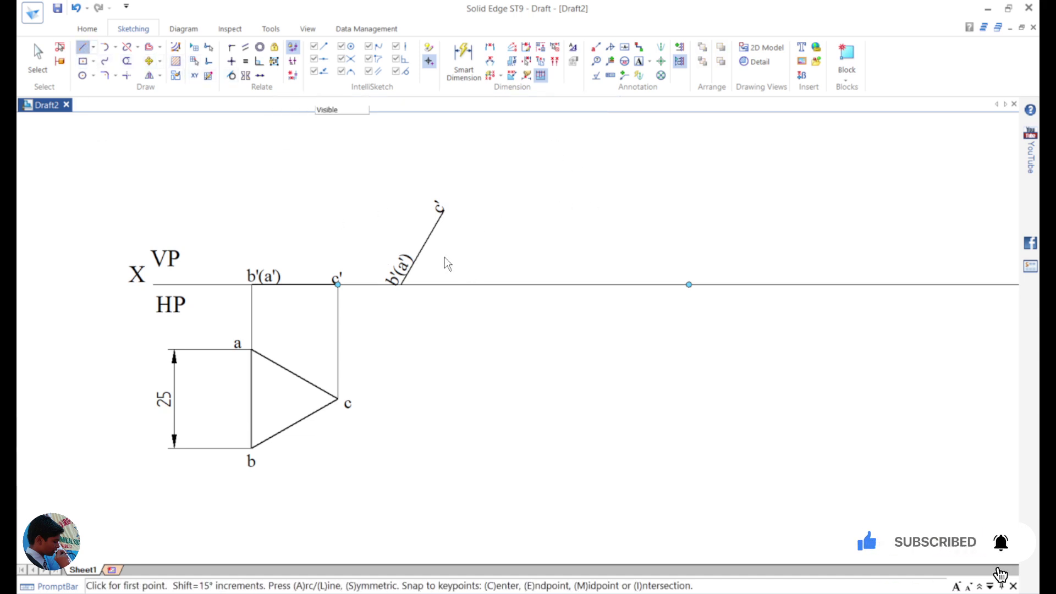
click(443, 209)
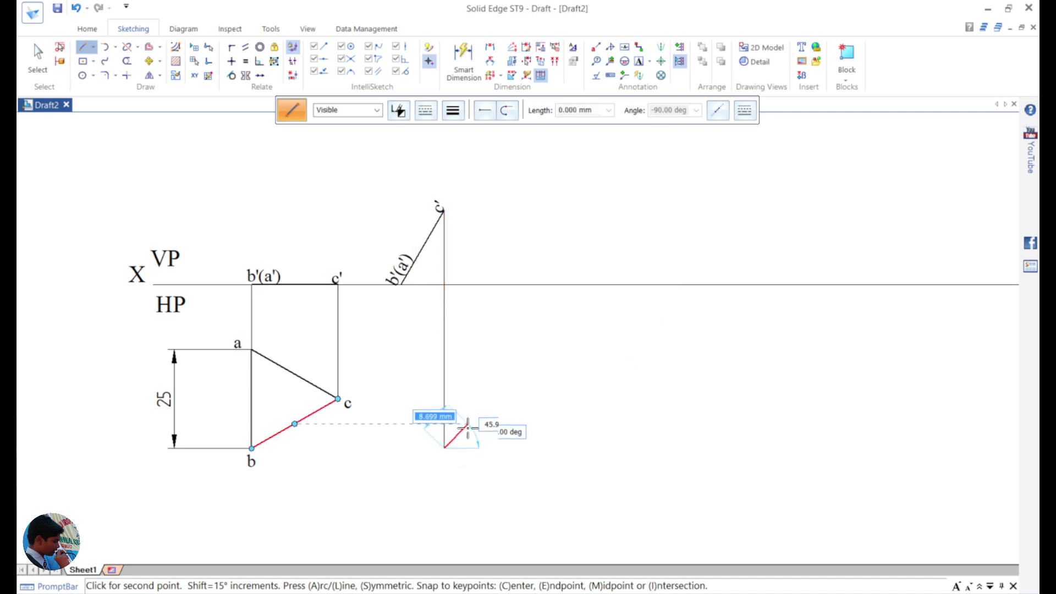
click(445, 448)
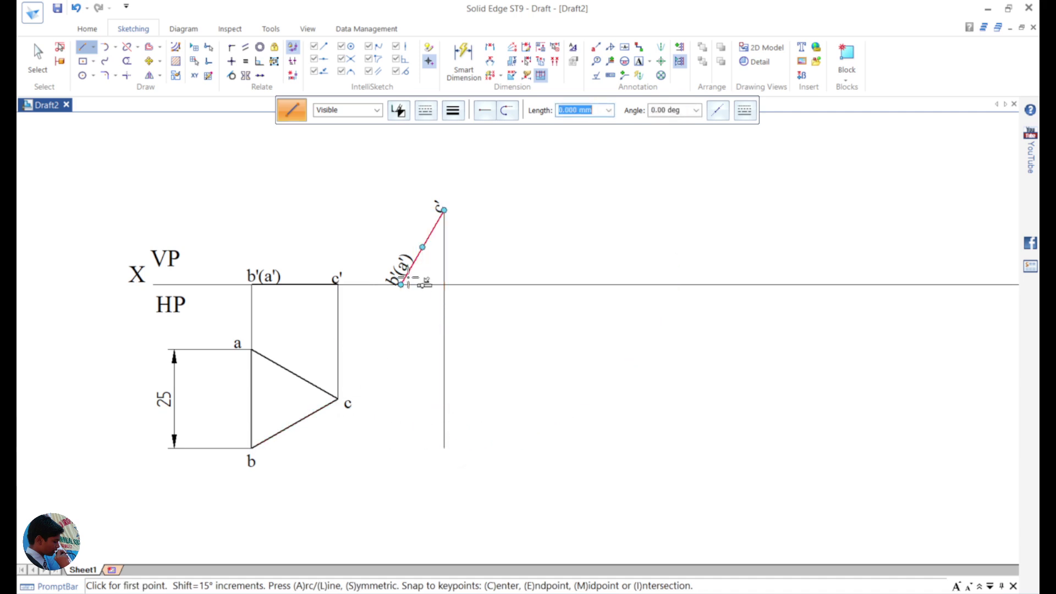
click(401, 285)
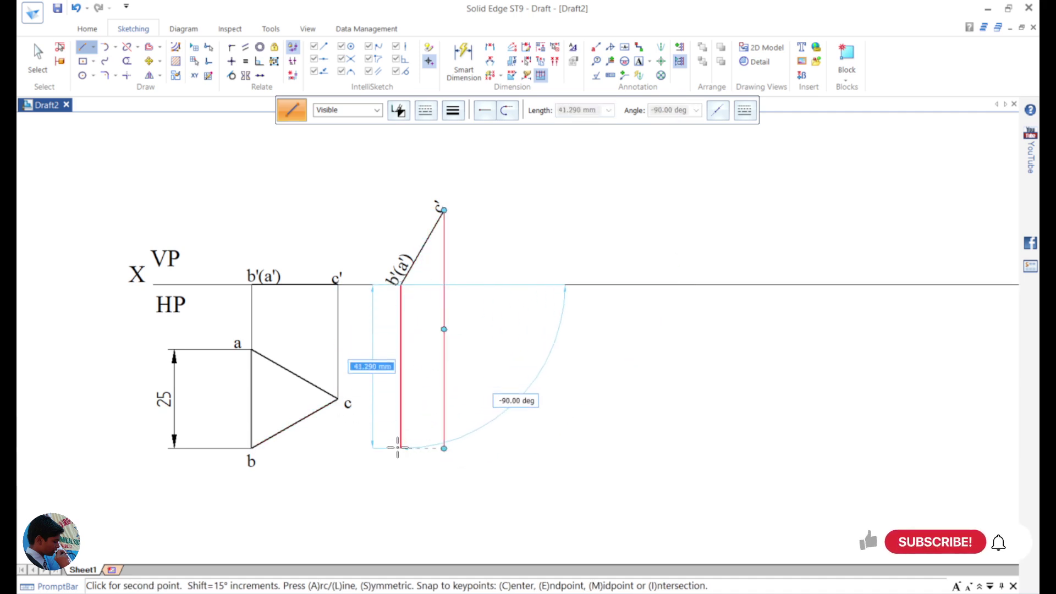
click(401, 448)
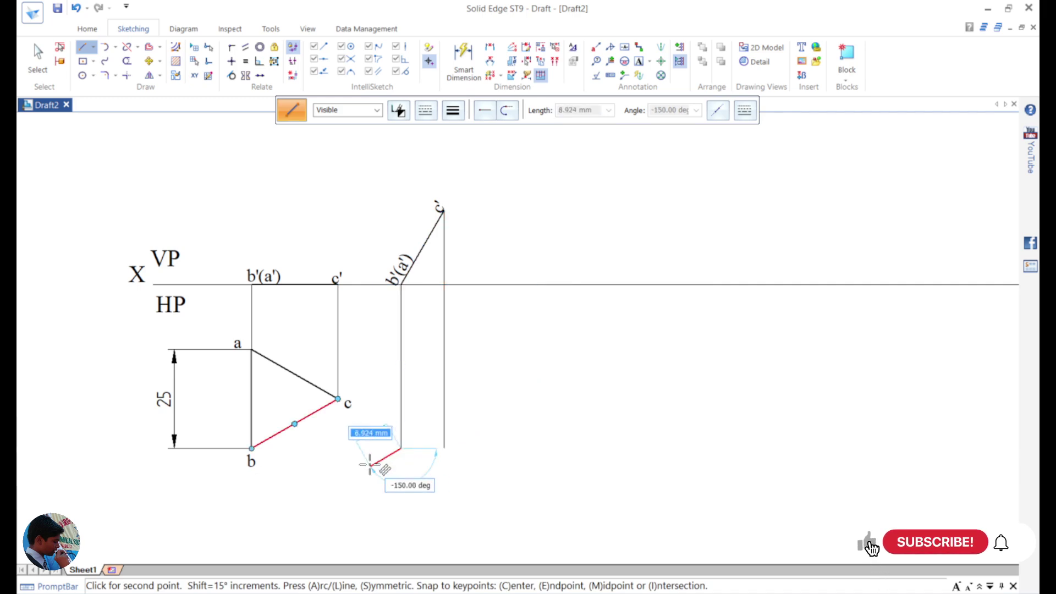
Step: Draw horizontal projectors from b, c and a across to the right-hand vertical
click(252, 448)
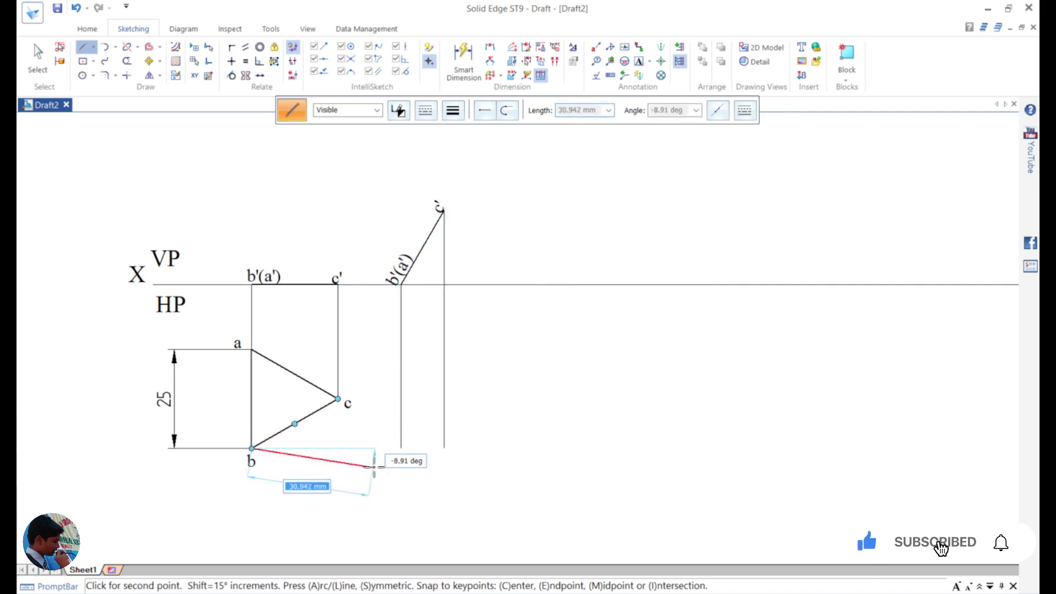
click(445, 448)
click(335, 398)
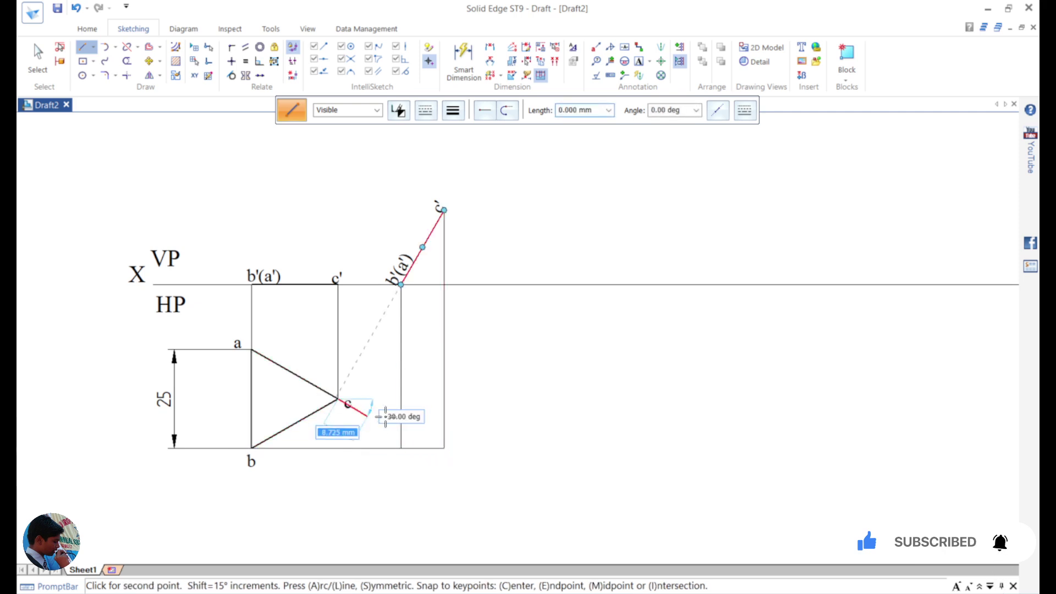
click(444, 398)
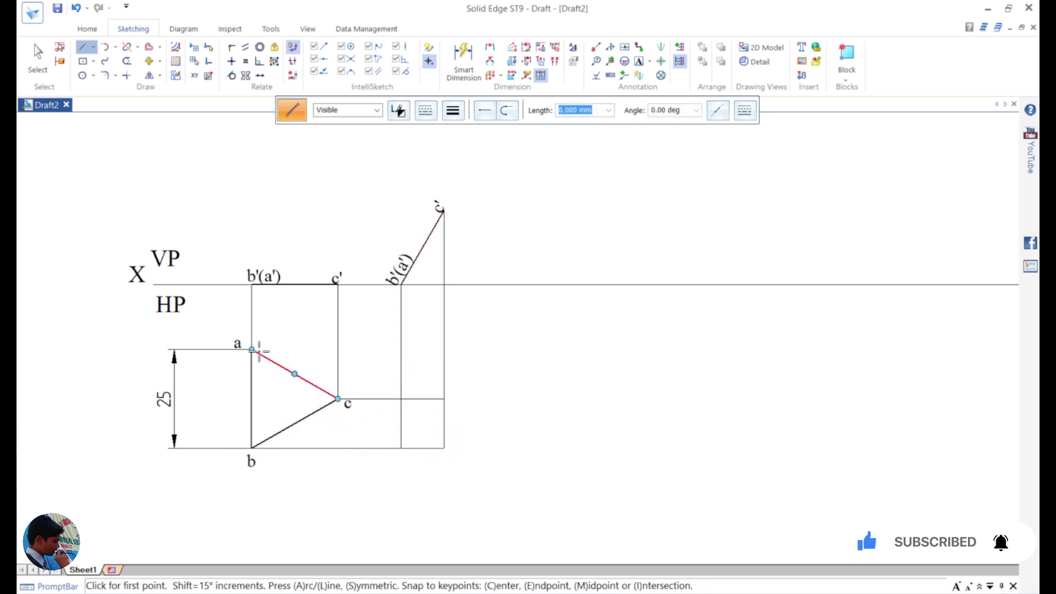
click(252, 348)
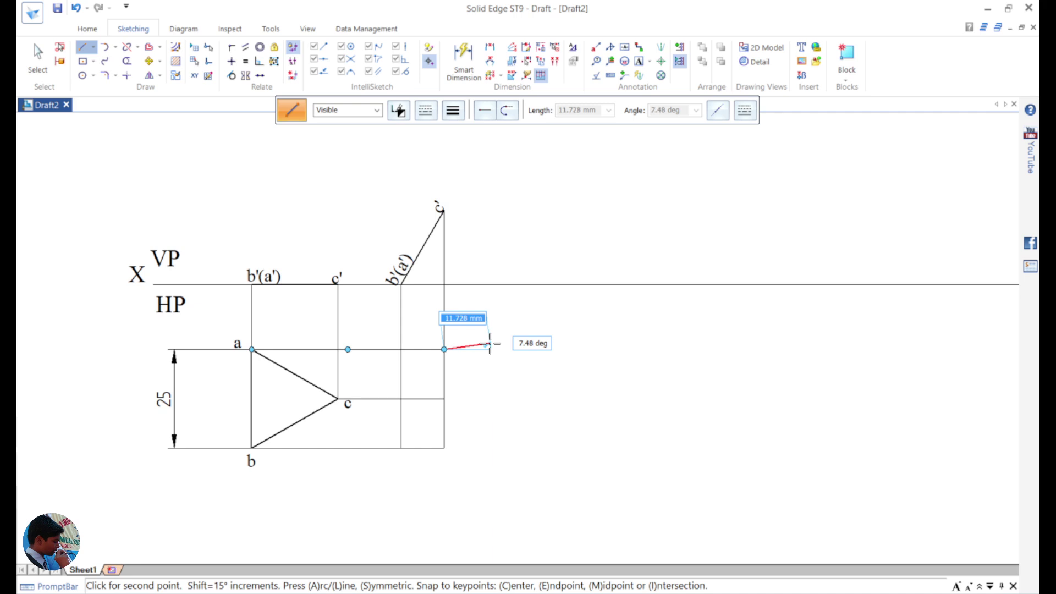
click(444, 349)
Step: Trim the b'(a') projector at a's level and draw the triangle a–b–apex on c's level
click(127, 60)
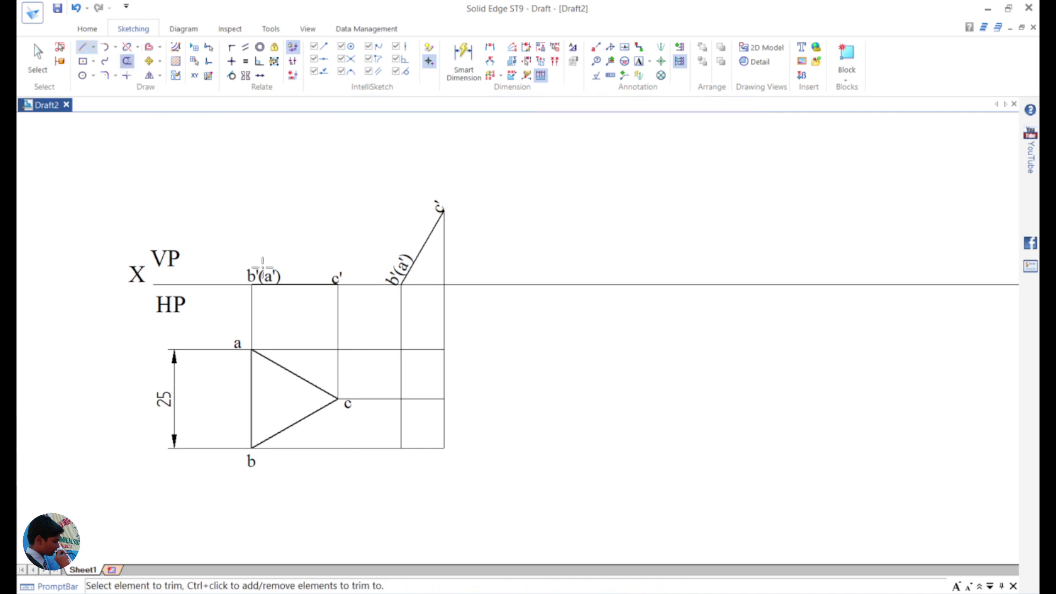
click(401, 405)
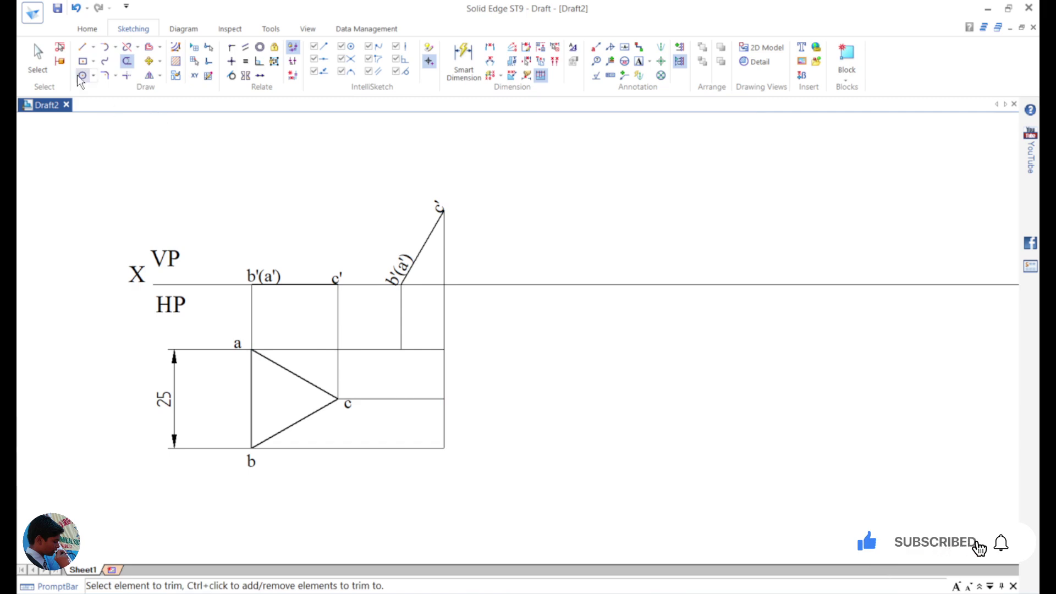
click(83, 46)
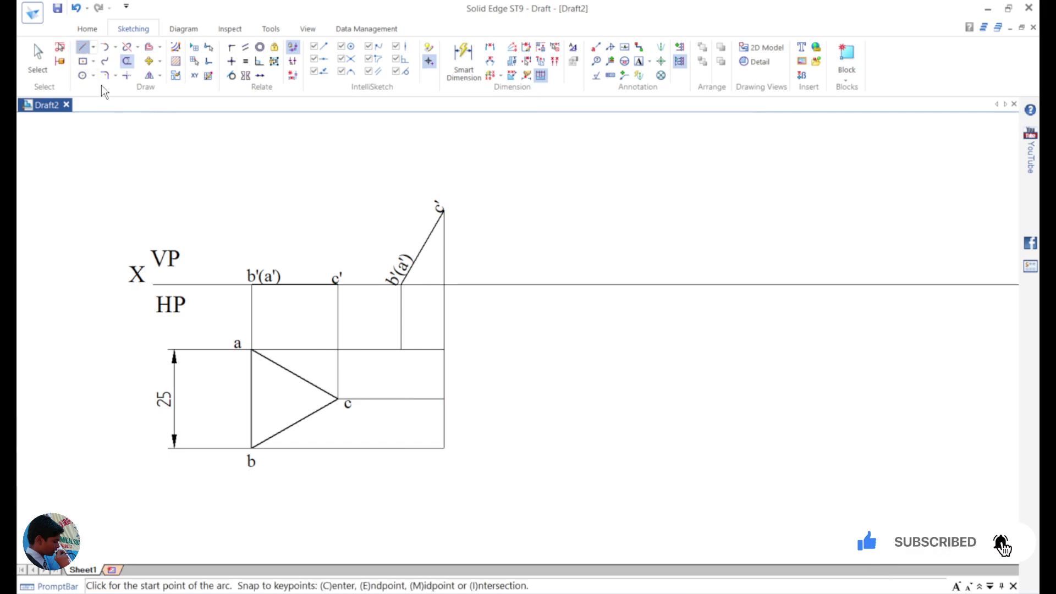
click(401, 349)
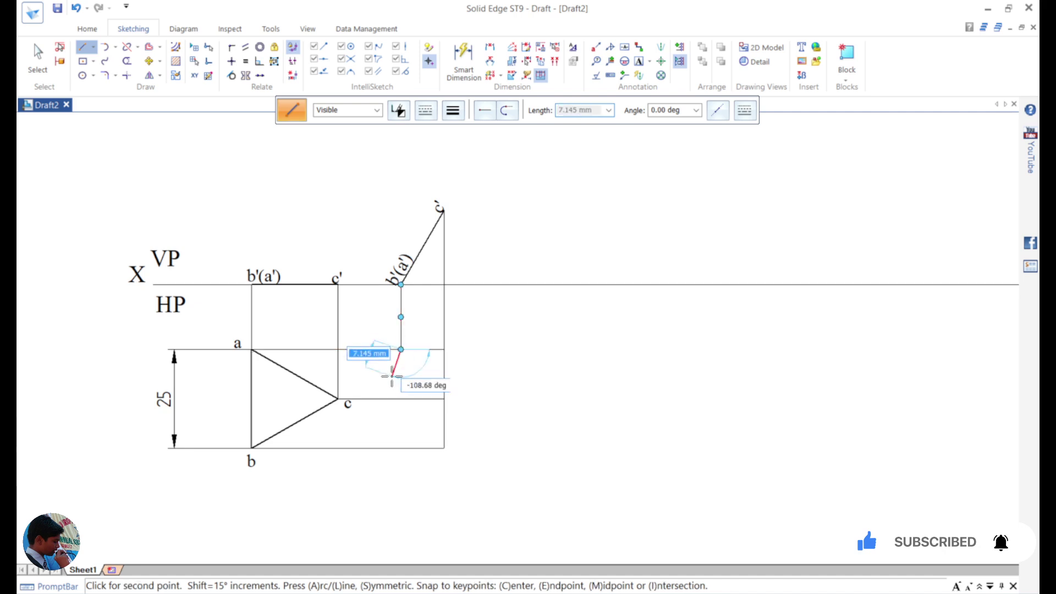
click(401, 448)
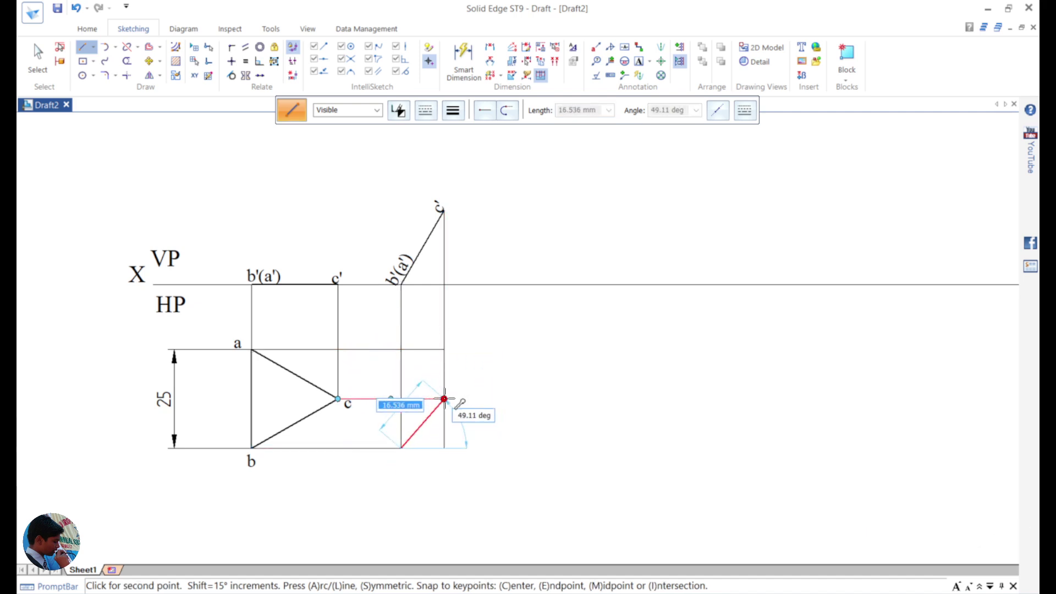
click(445, 398)
click(401, 350)
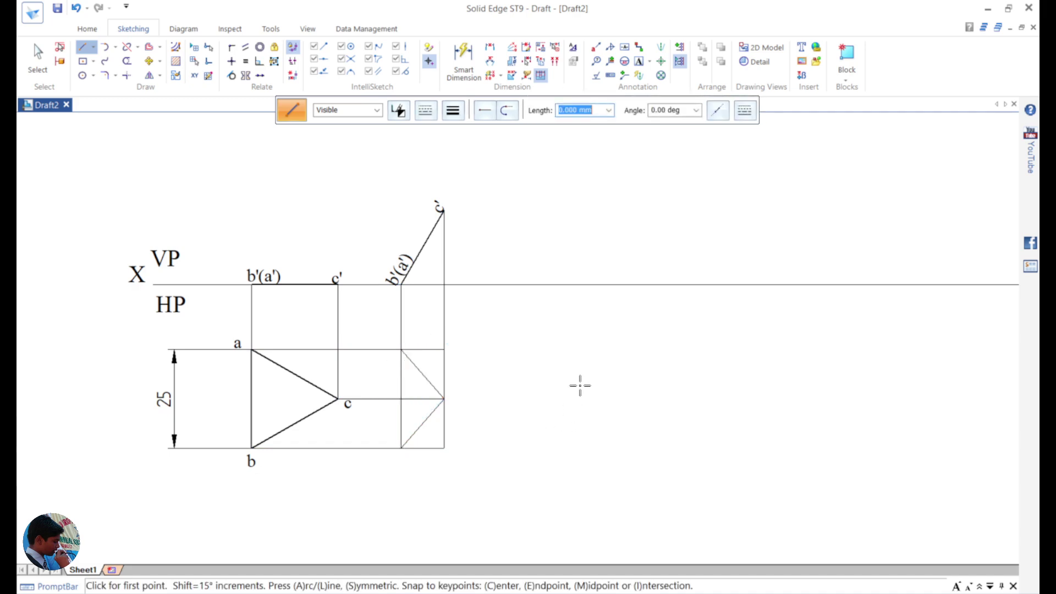
Step: Set the right-hand top-view triangle's outline to 0.50 mm line width
key(Escape)
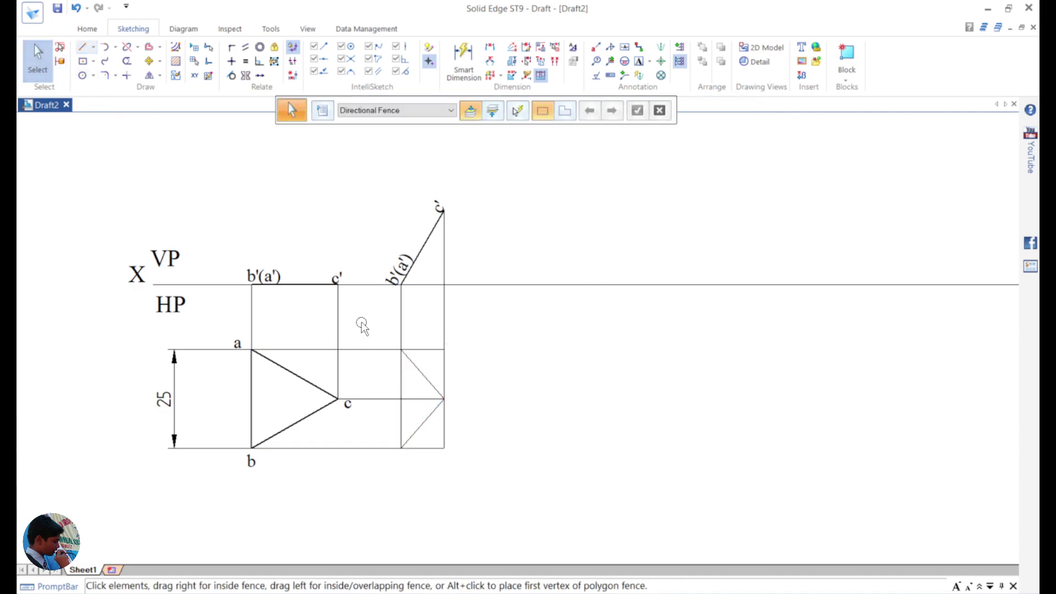
drag(361, 322, 514, 490)
key(l)
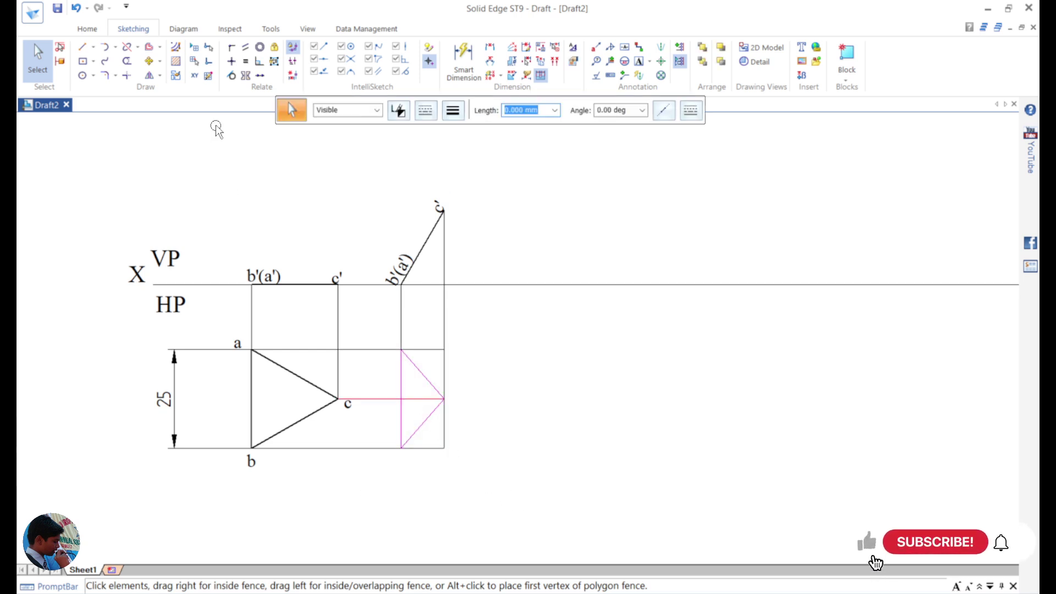
click(453, 111)
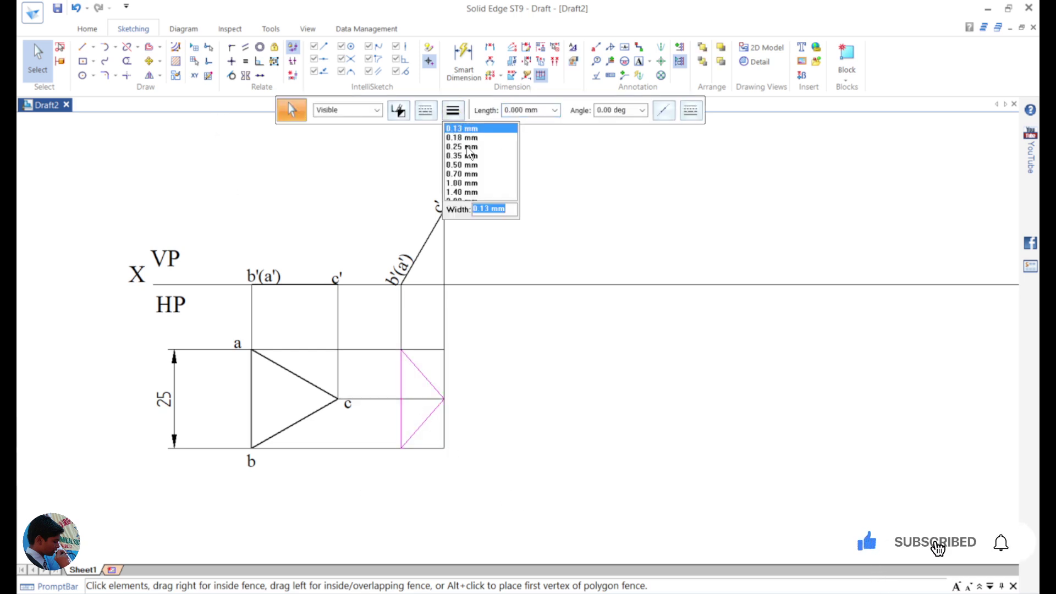
click(471, 165)
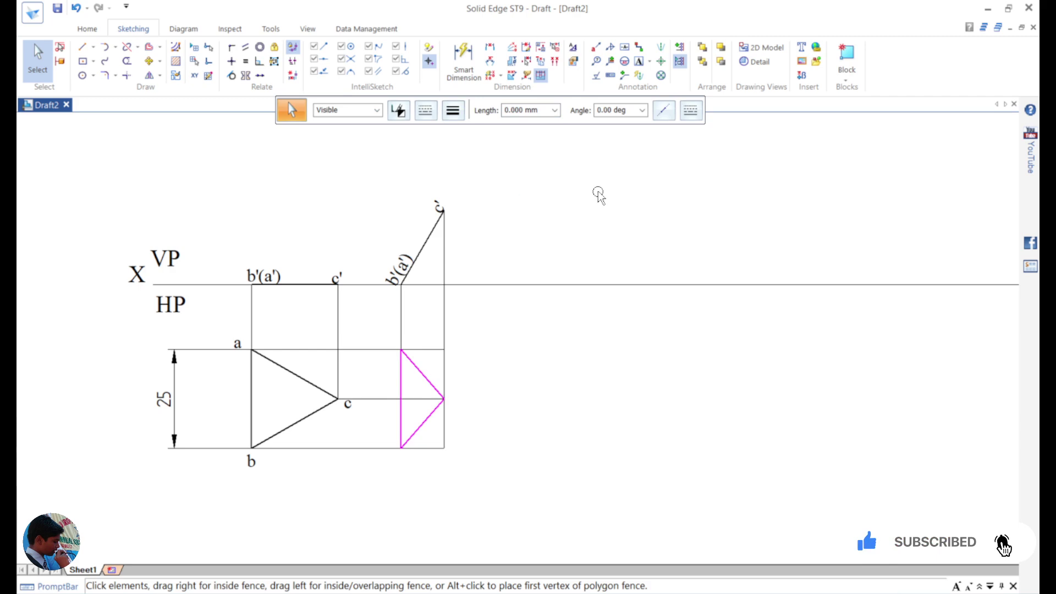
Step: Label the triangle's corners a, b and c
click(638, 61)
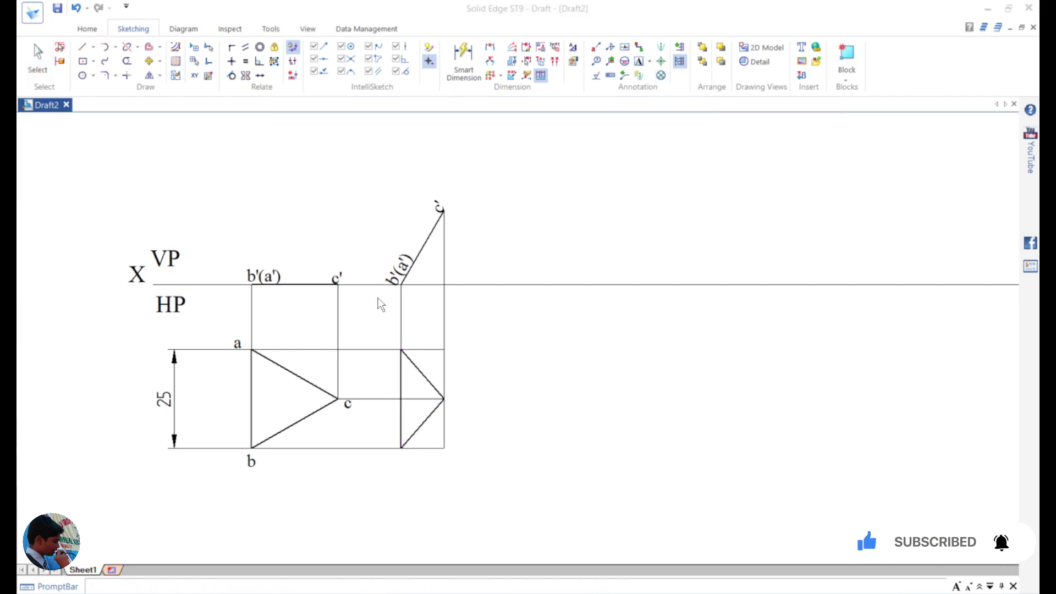
click(389, 337)
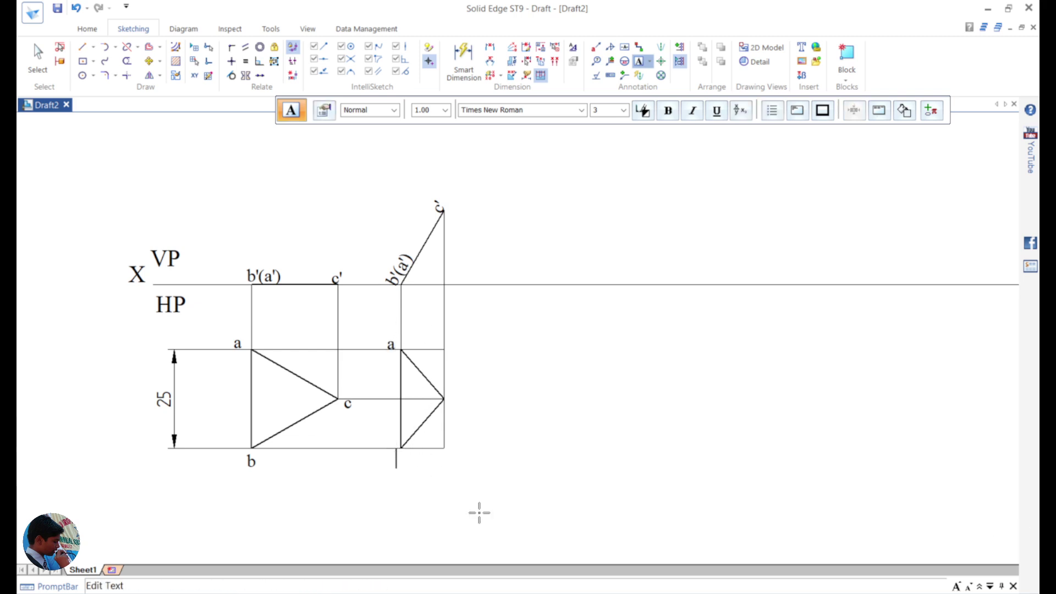
click(448, 389)
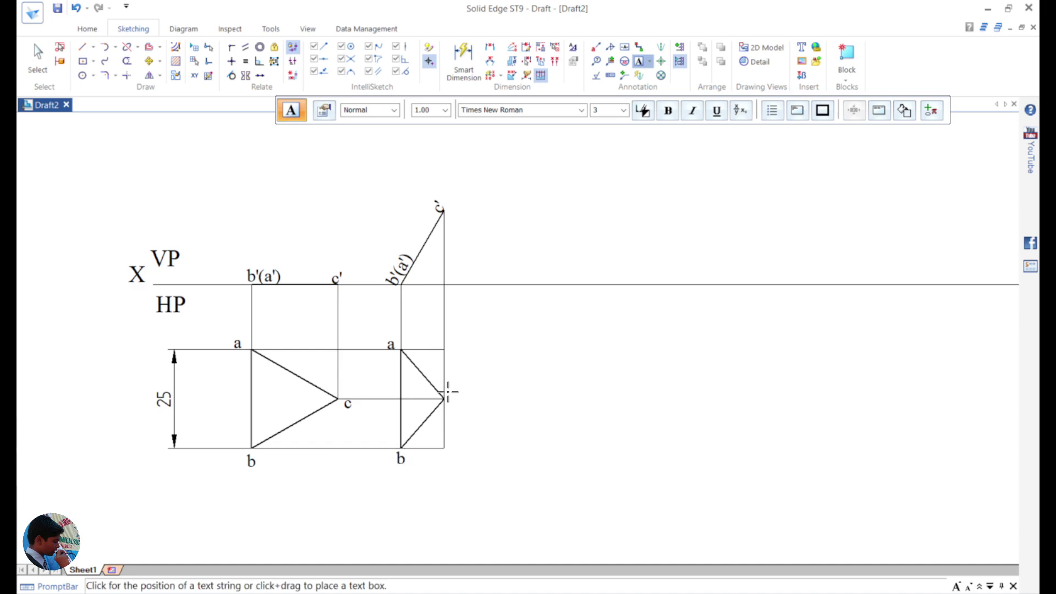
click(448, 390)
text(c)
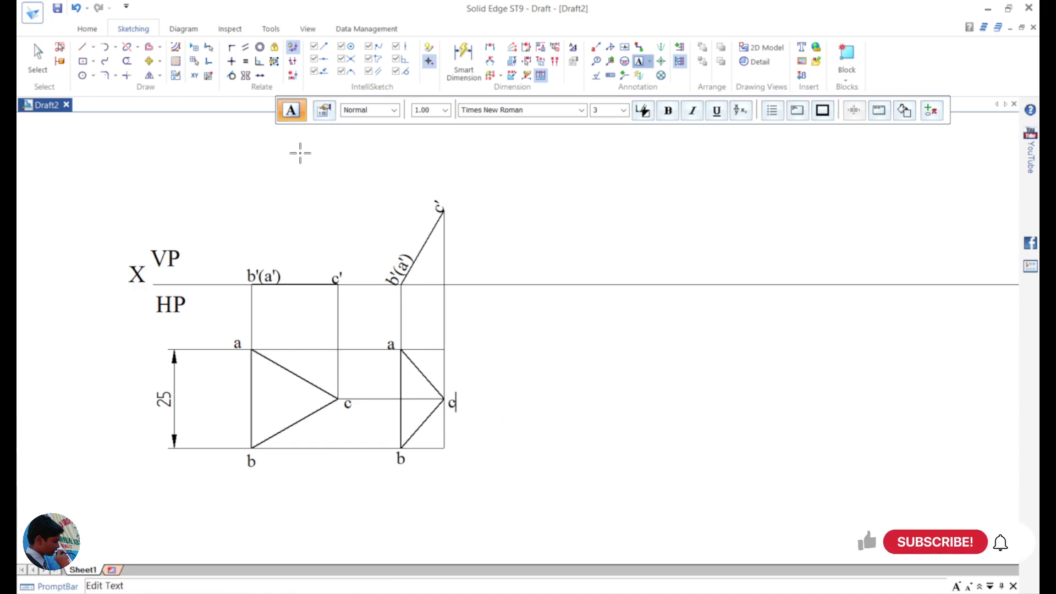
click(82, 48)
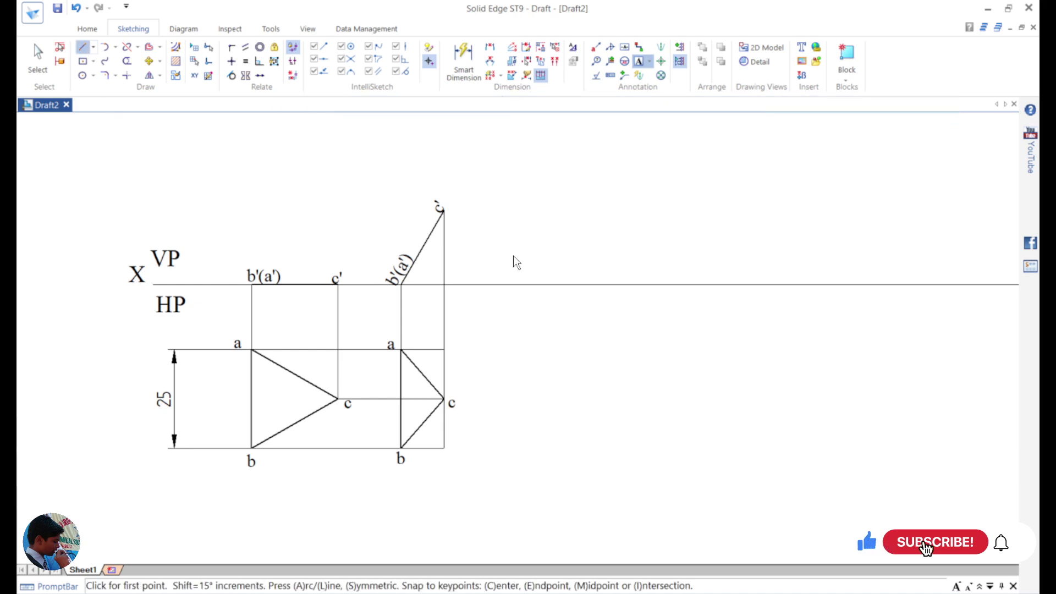
scroll(513, 252, down, 2)
scroll(479, 329, up, 2)
scroll(556, 213, down, 3)
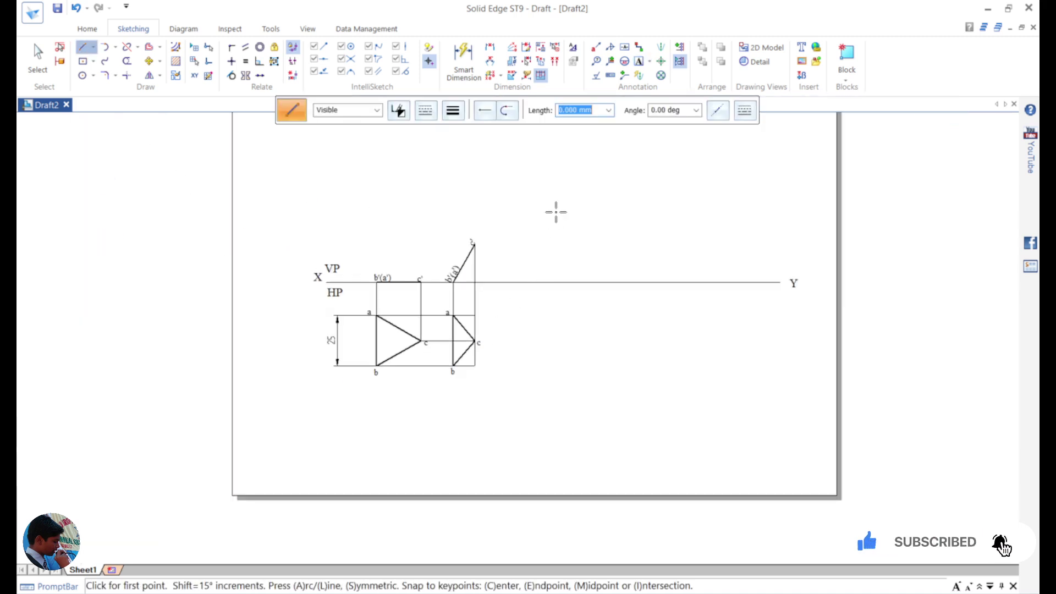
scroll(495, 320, up, 3)
scroll(505, 276, up, 1)
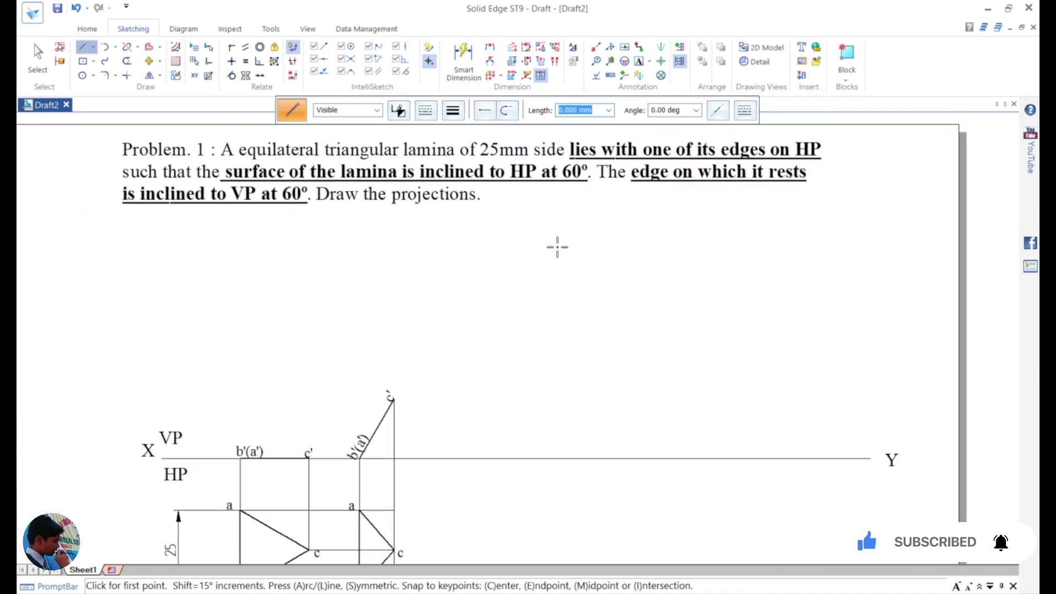
scroll(556, 245, down, 1)
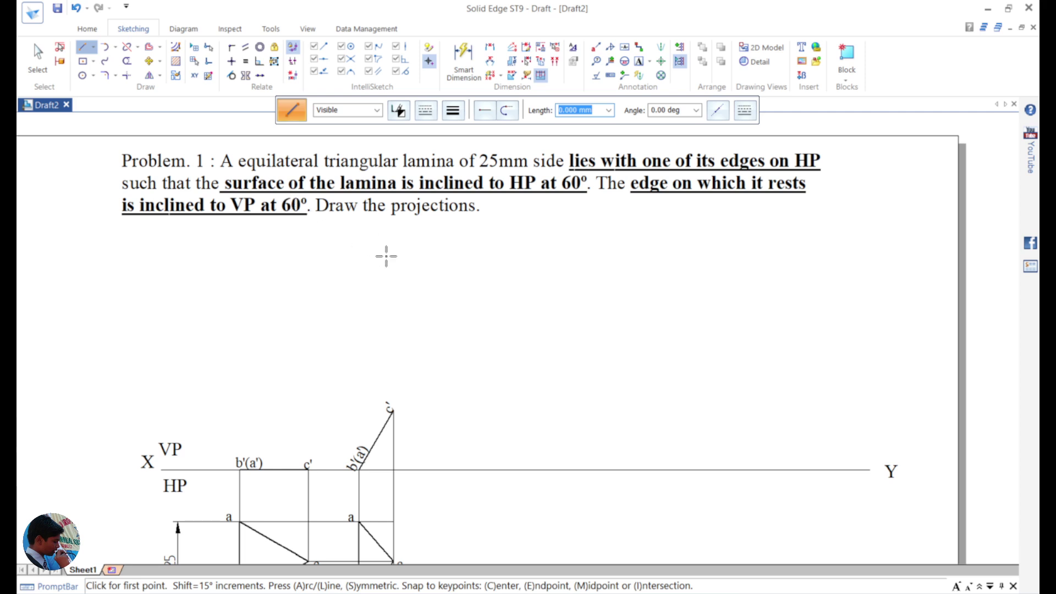
scroll(386, 256, down, 1)
scroll(382, 250, up, 1)
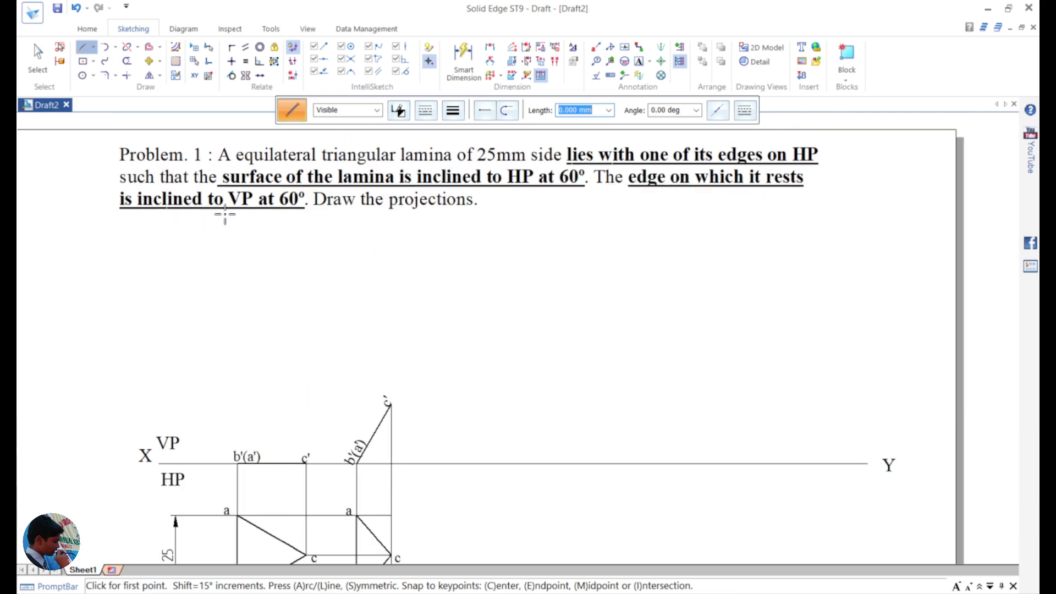
scroll(412, 325, up, 1)
scroll(431, 368, down, 2)
middle_drag(431, 368, 405, 330)
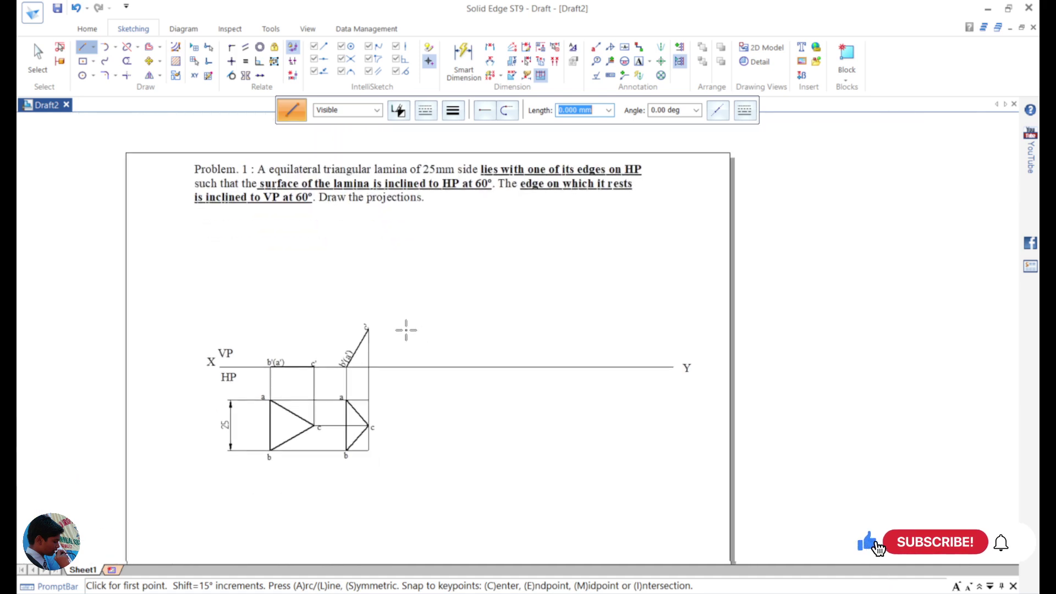
scroll(396, 297, up, 1)
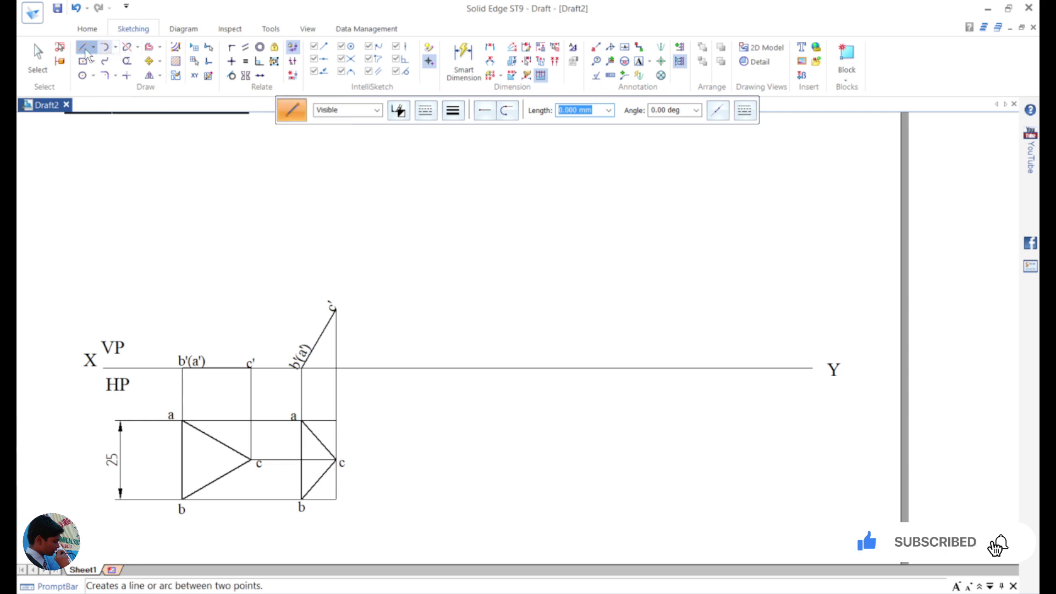
click(85, 50)
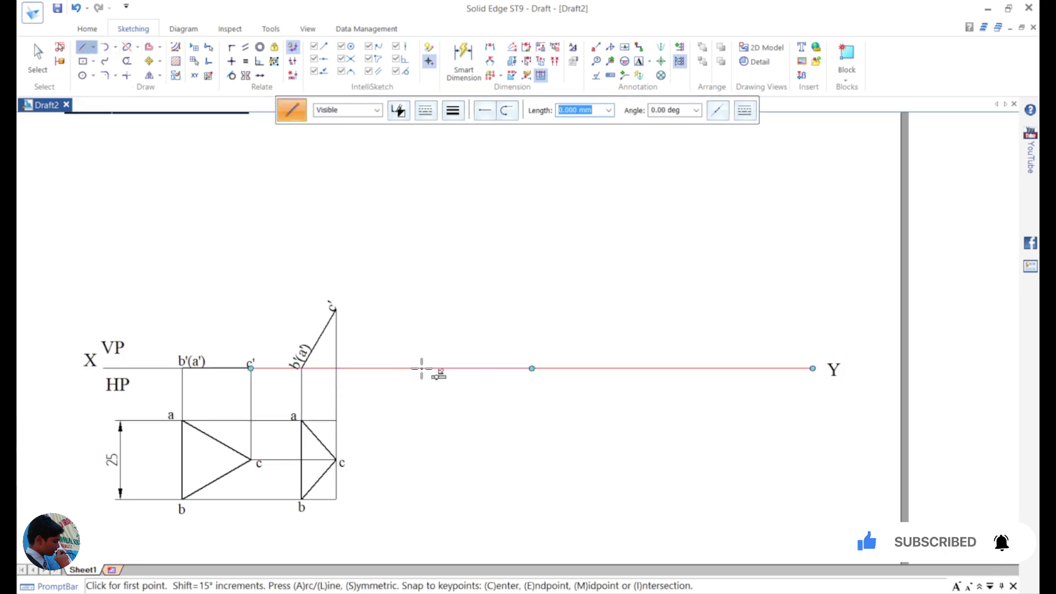
Step: Draw a line from a point on the XY line at -60°, sloping down right
click(422, 368)
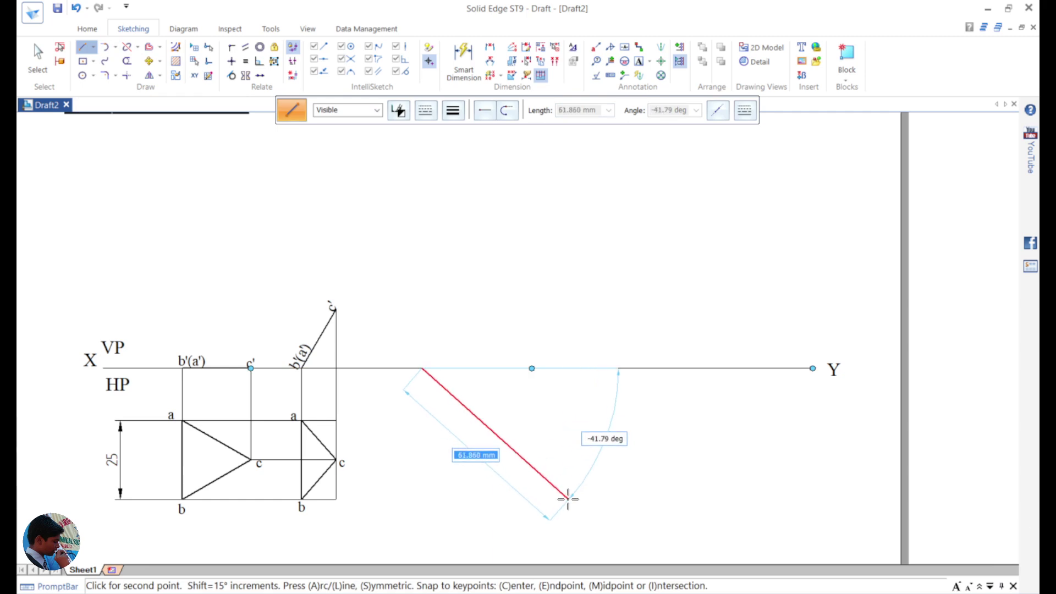
key(Tab)
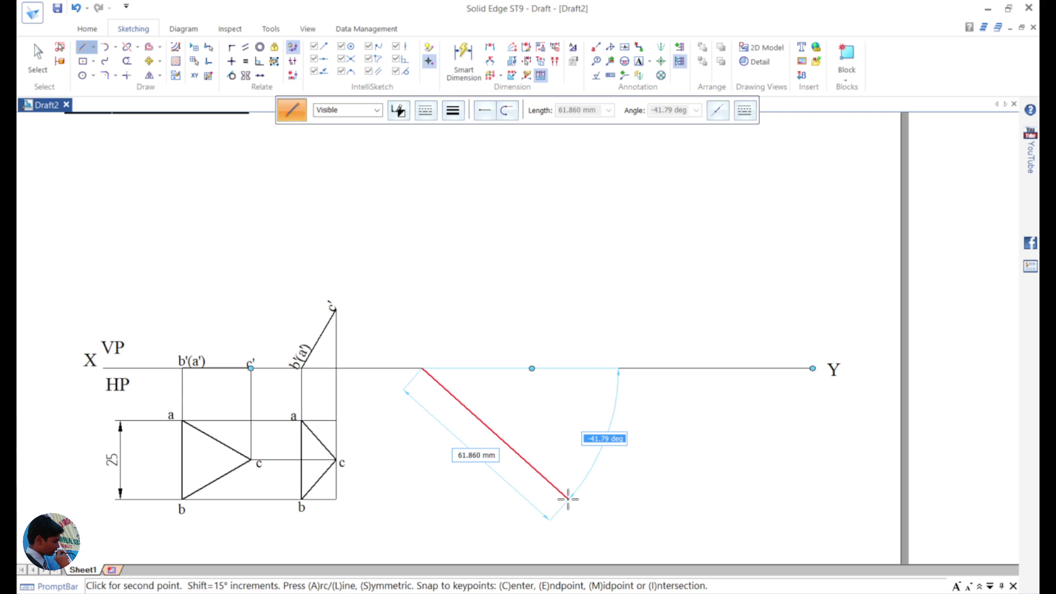
key(BackSpace)
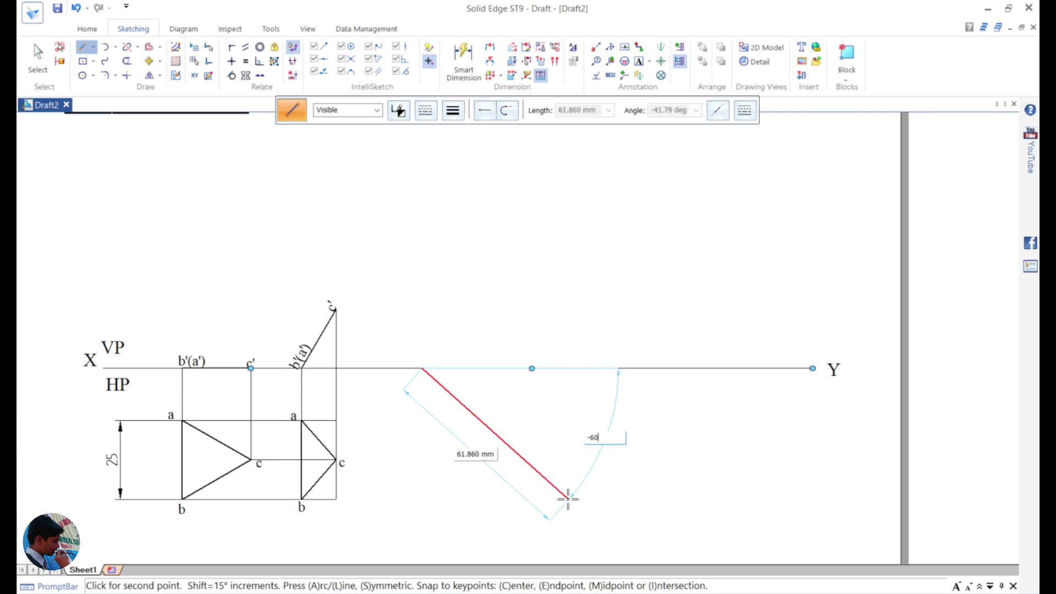
text(-60)
key(Tab)
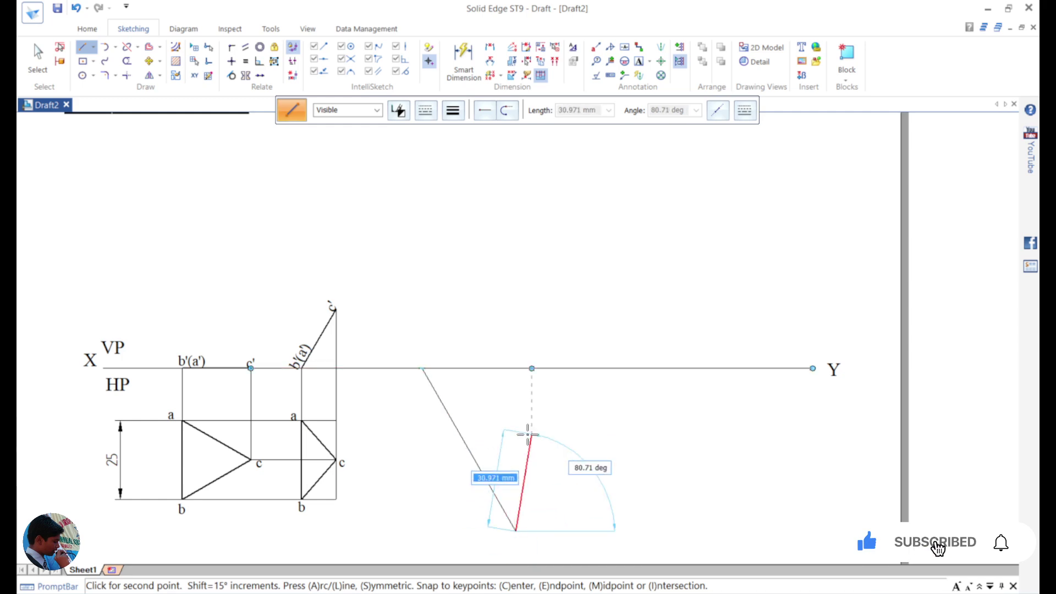
click(514, 530)
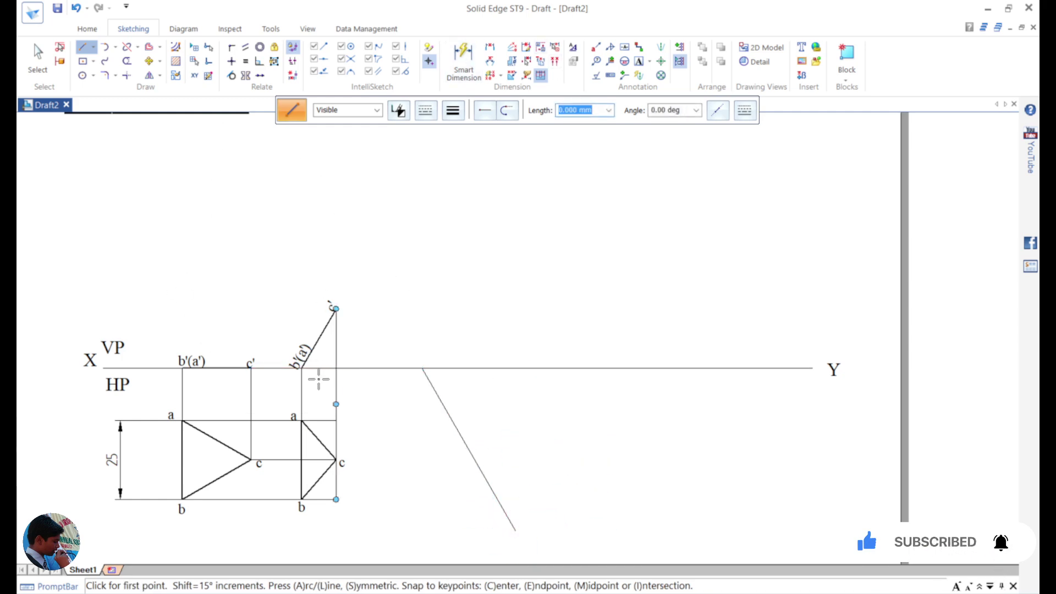
Step: Move the copied top-view triangle and its labels beside the sloping line
click(159, 62)
click(168, 73)
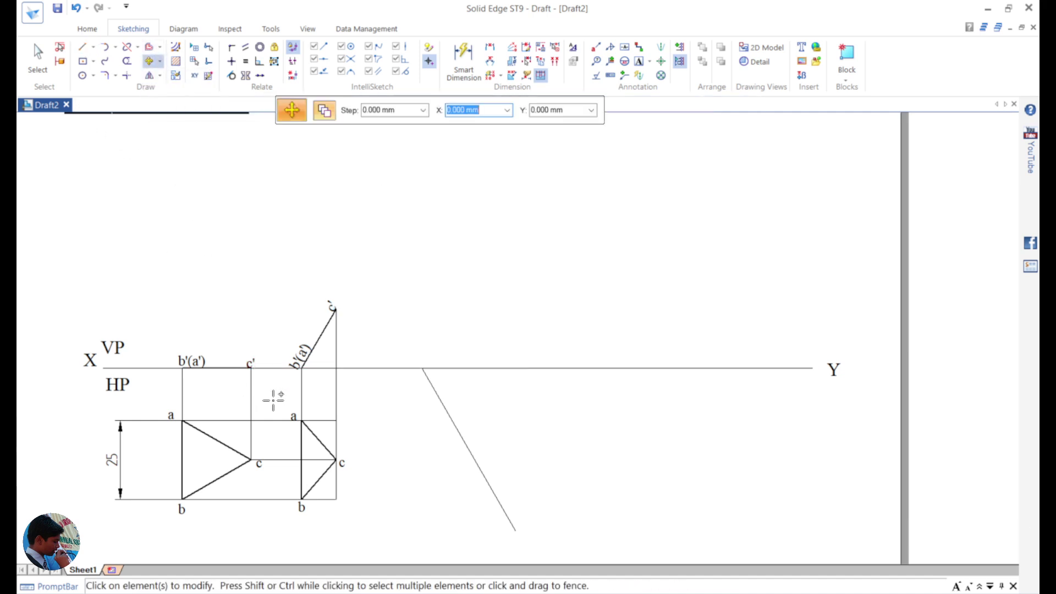
drag(283, 401, 364, 528)
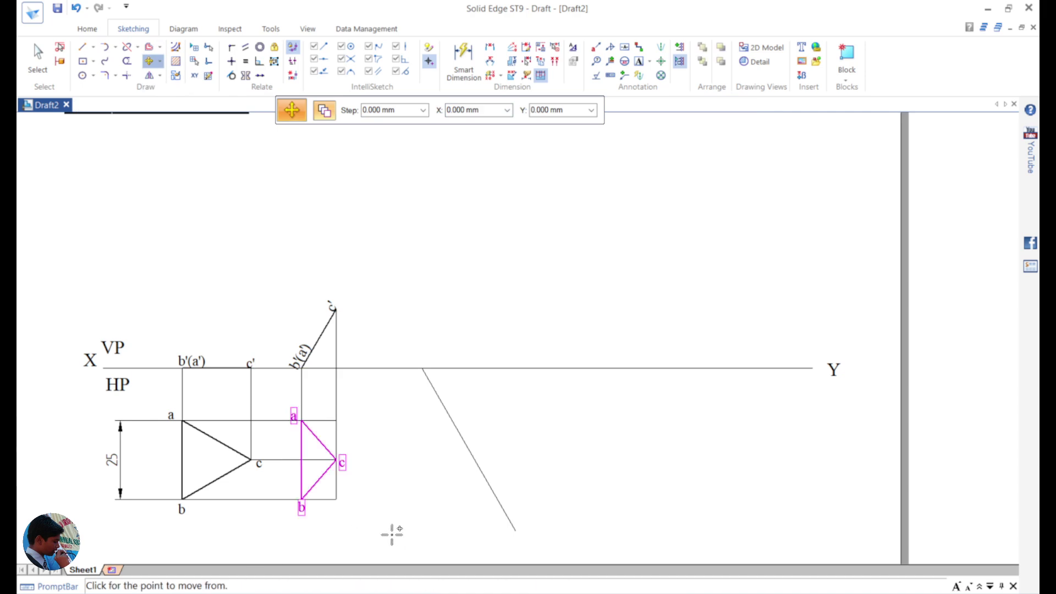
click(302, 419)
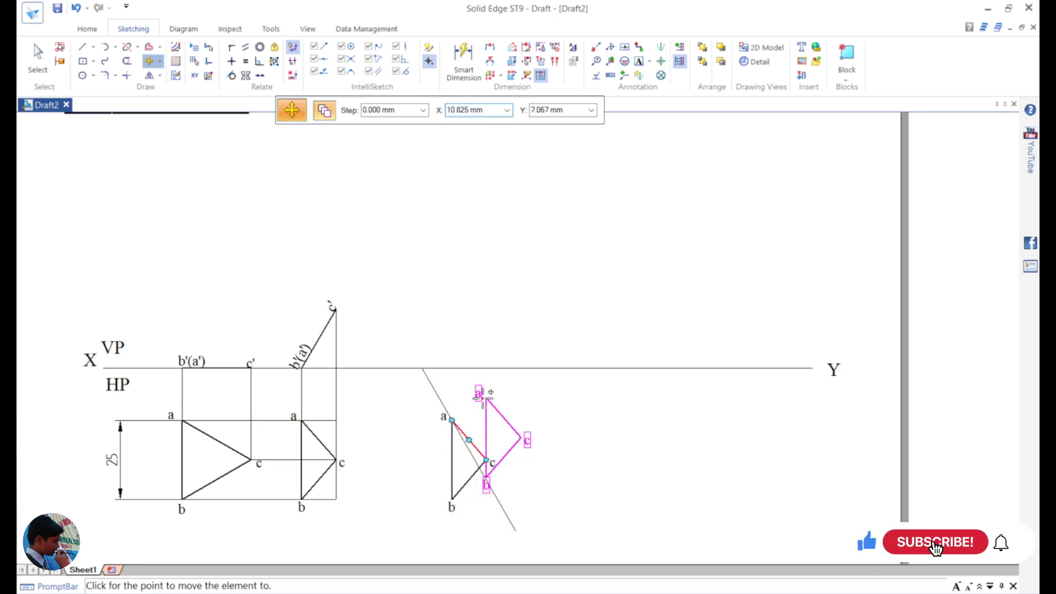
click(452, 421)
Step: Rotate the triangle about b so edge ab lies along the inclined line
click(159, 60)
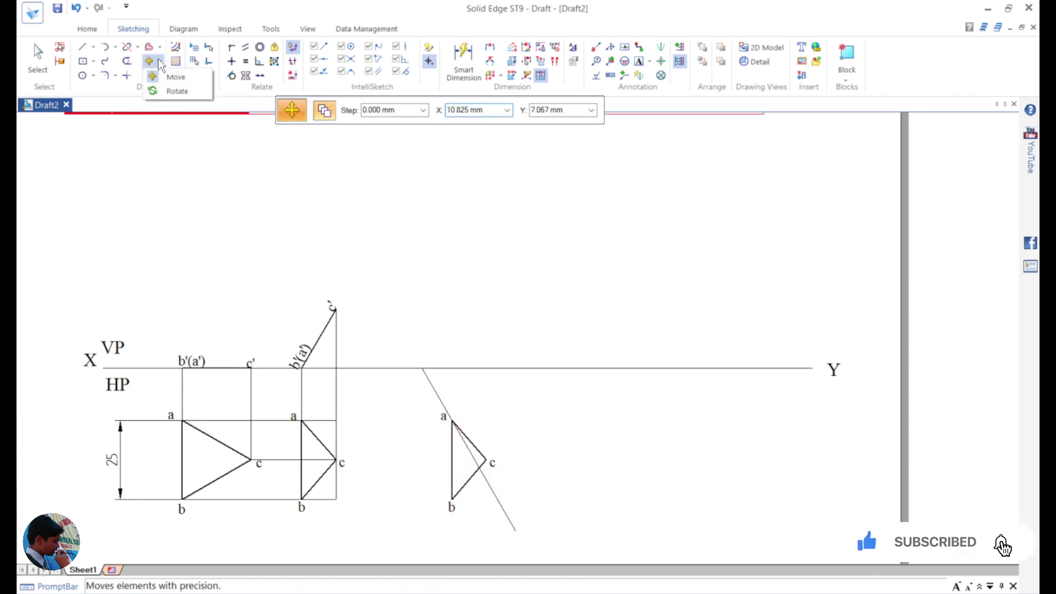
click(162, 90)
drag(408, 402, 533, 546)
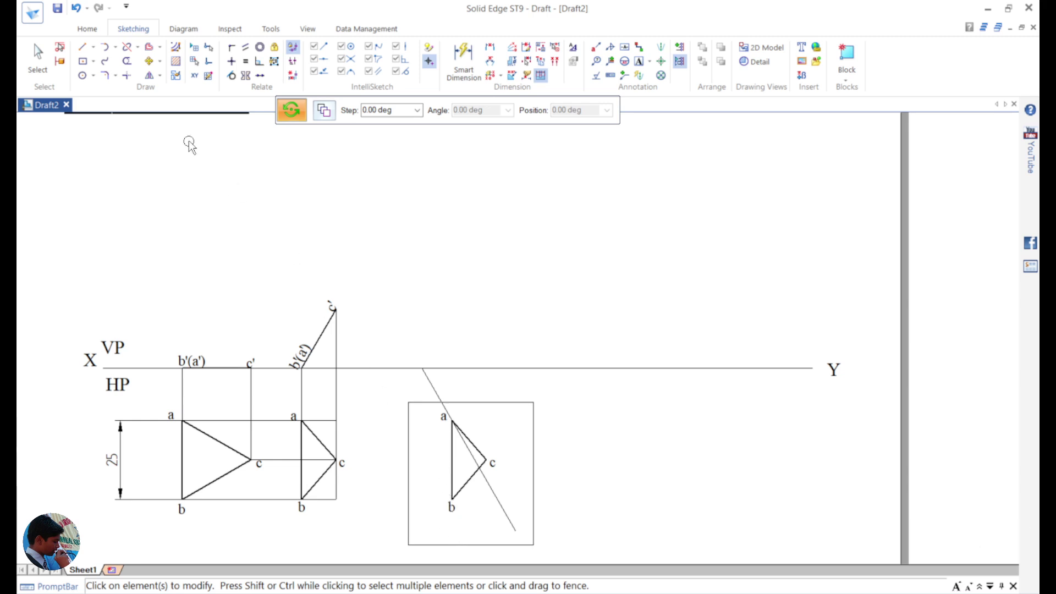
right_click(440, 448)
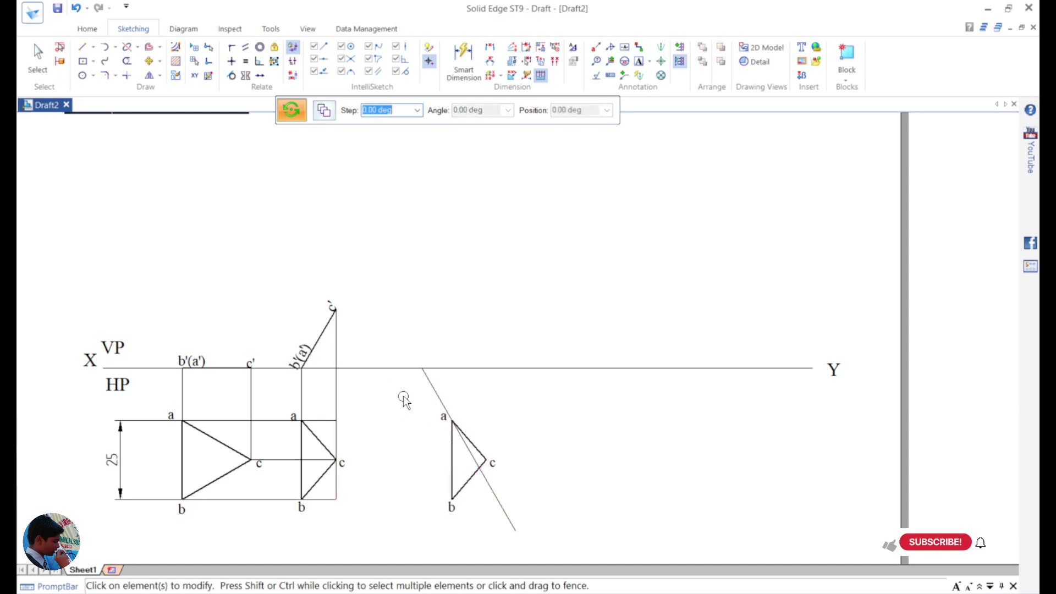
click(160, 61)
click(166, 89)
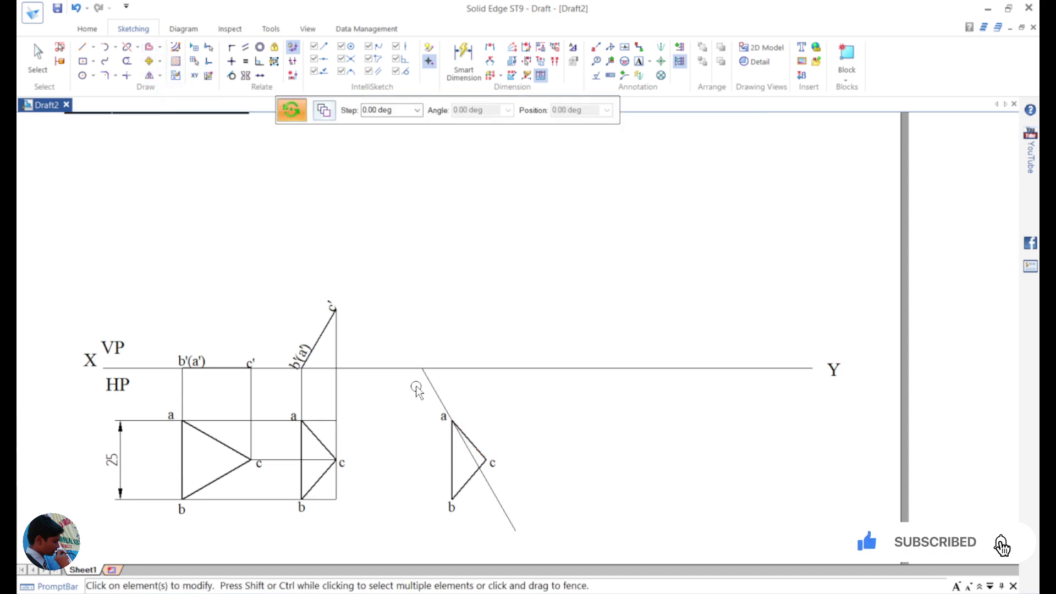
drag(414, 384, 504, 519)
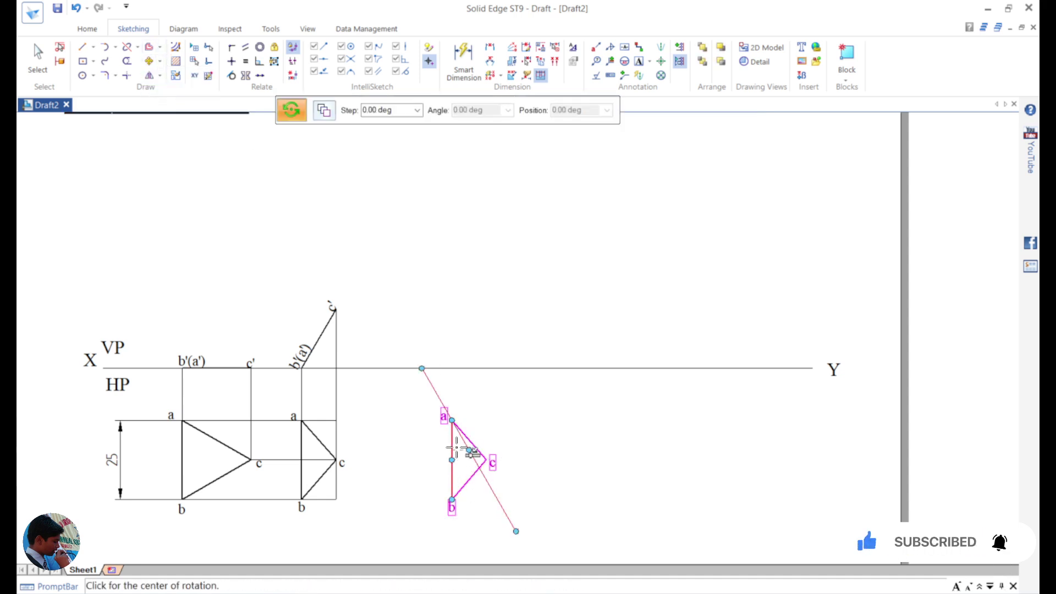
click(452, 420)
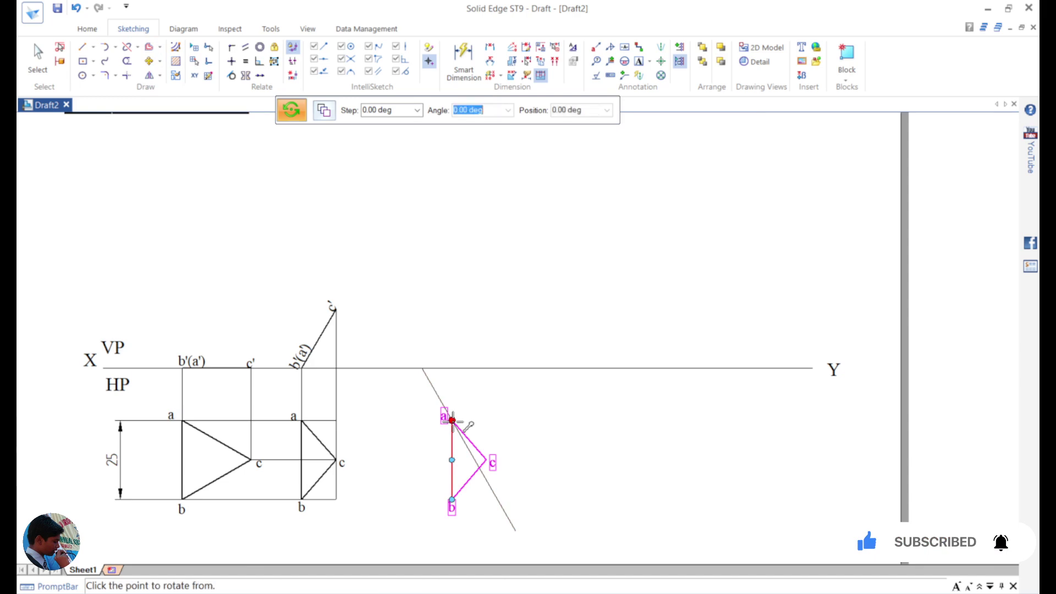
click(451, 499)
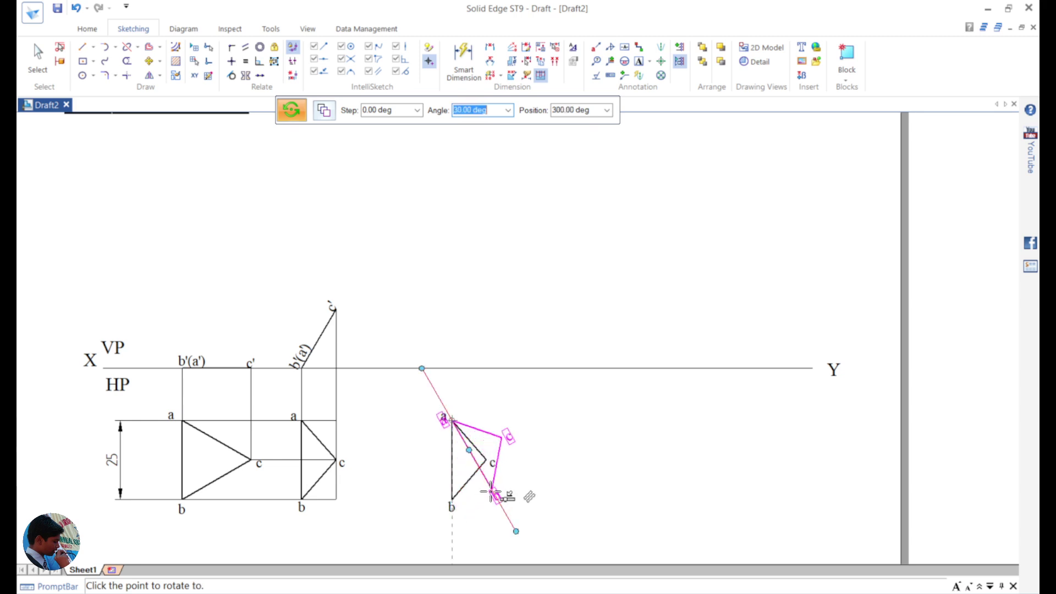
click(495, 491)
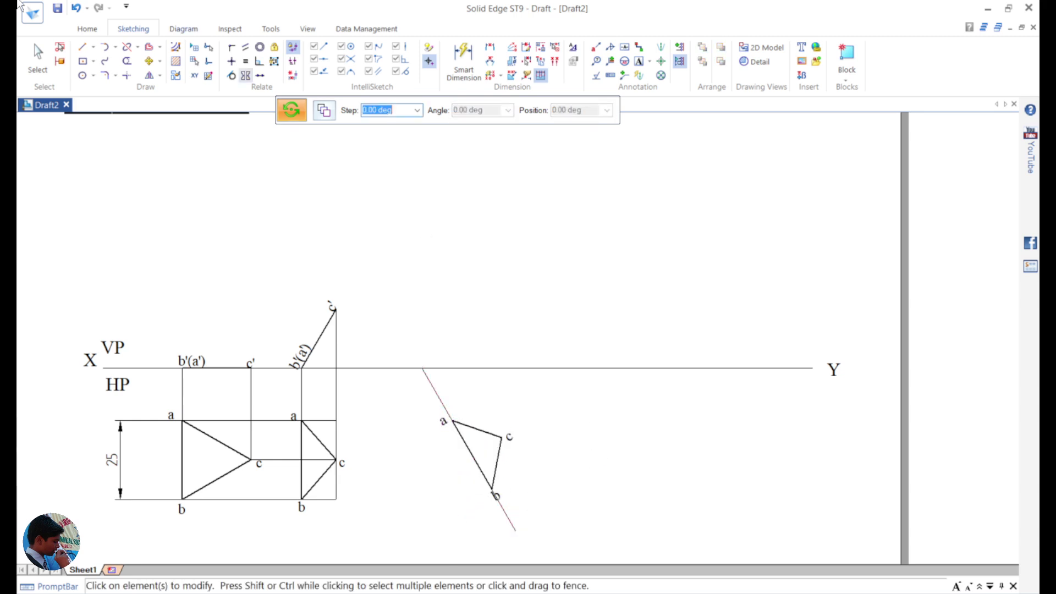
click(82, 47)
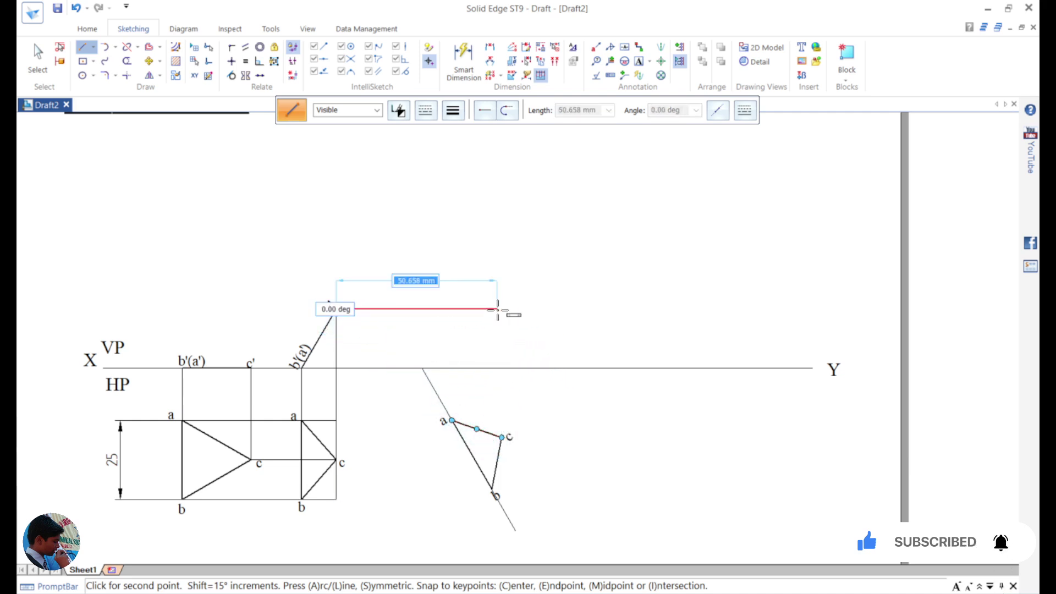
Step: Draw a horizontal locus right from c' and vertical projectors up to it from c and b
click(501, 308)
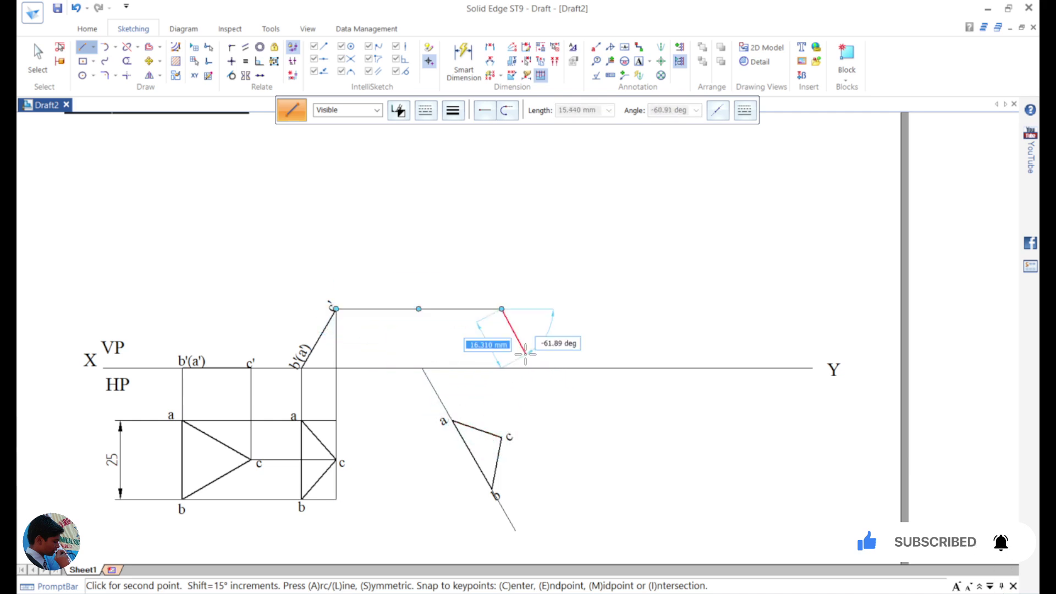
right_click(525, 353)
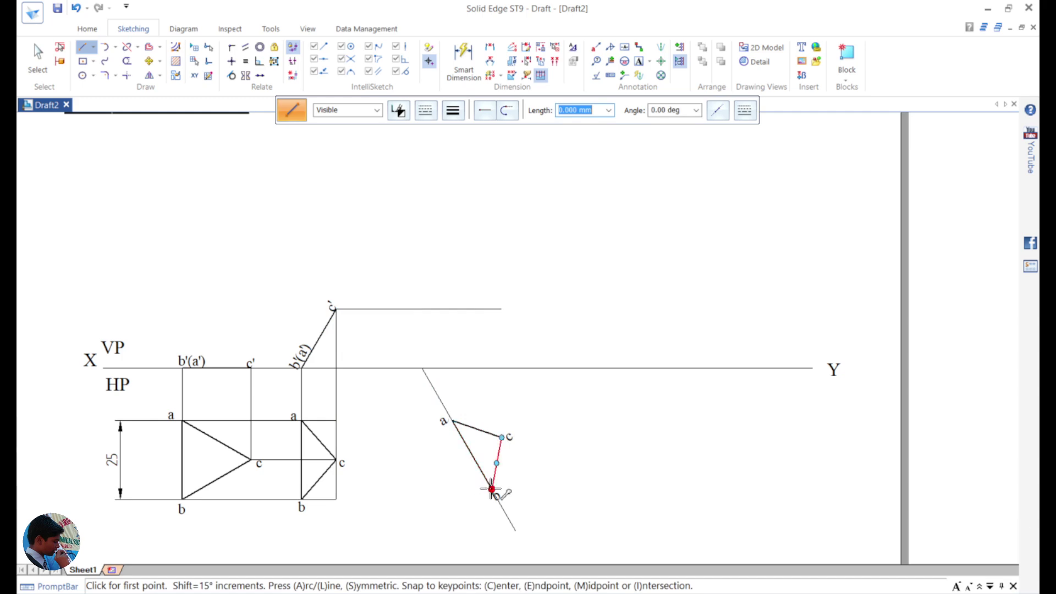
click(501, 437)
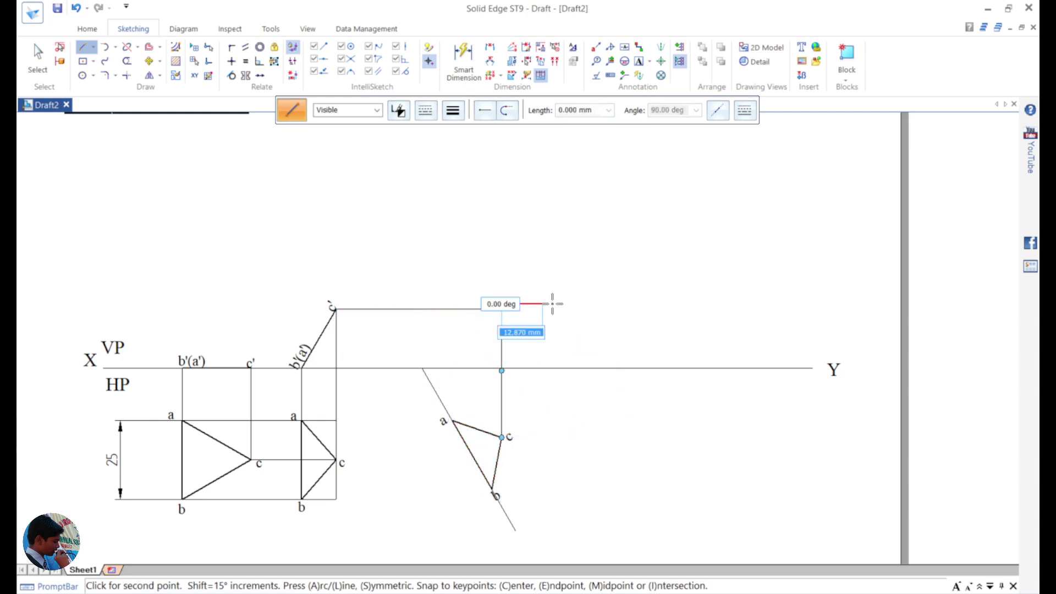
click(501, 305)
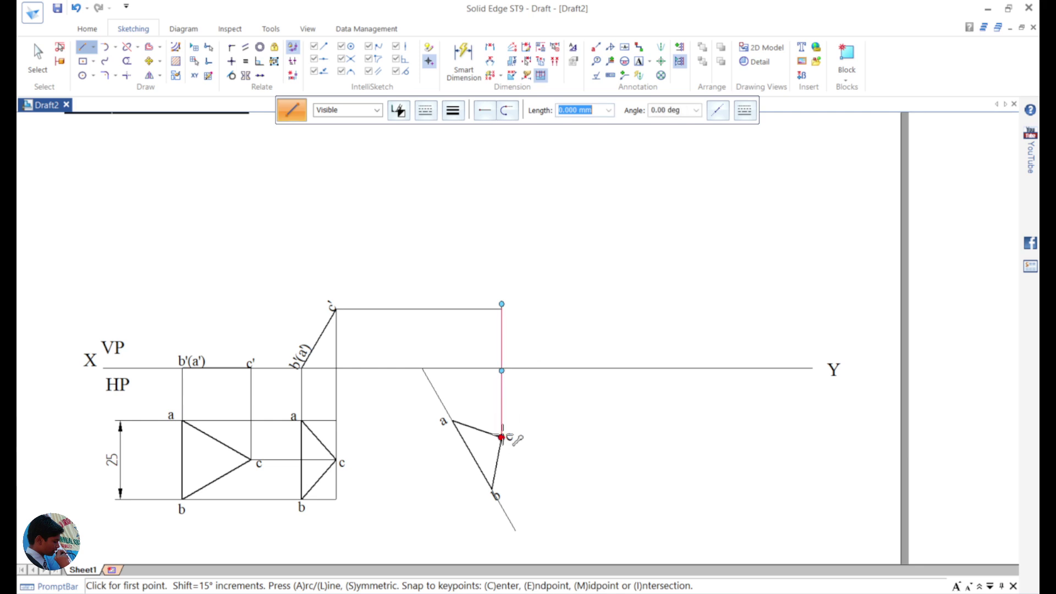
click(492, 489)
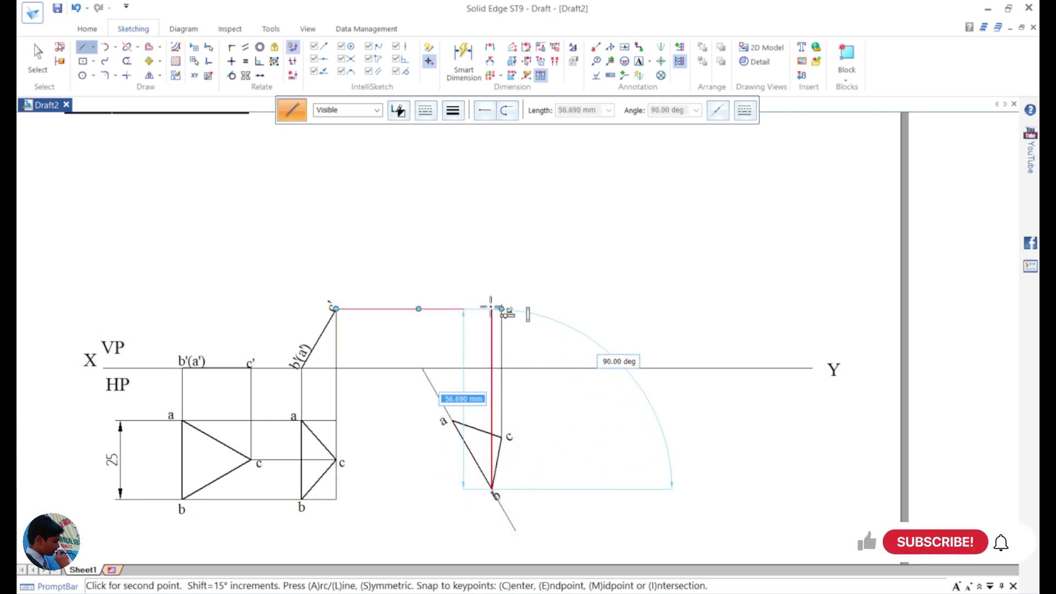
click(492, 309)
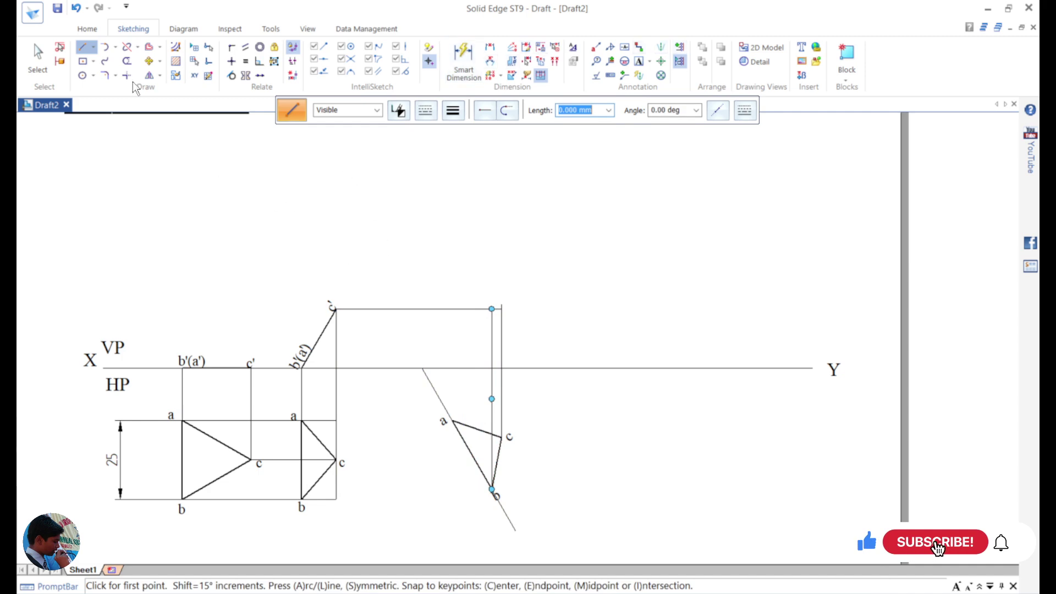
click(127, 60)
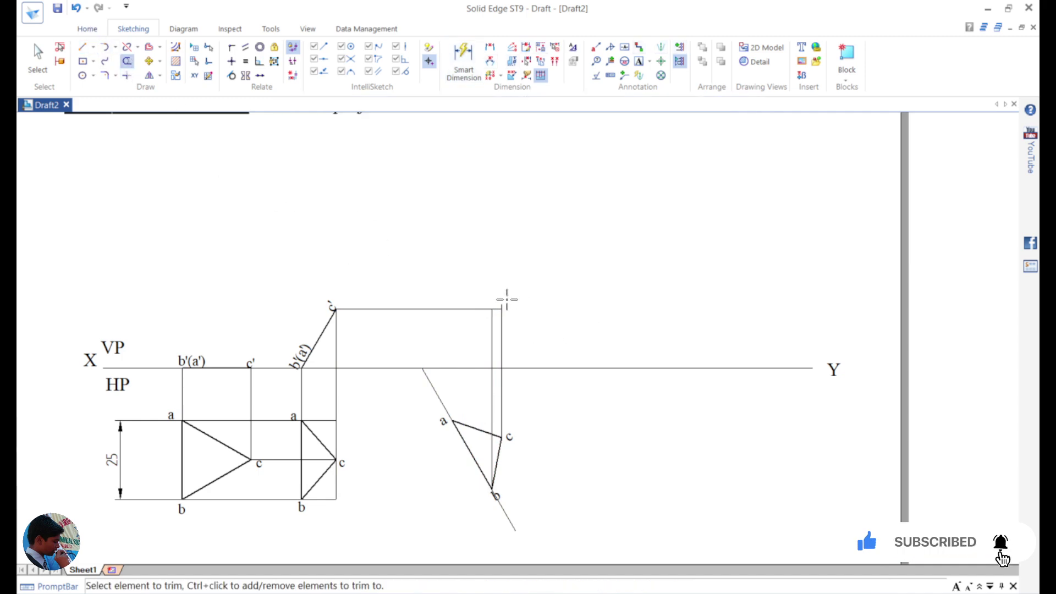
scroll(505, 302, up, 5)
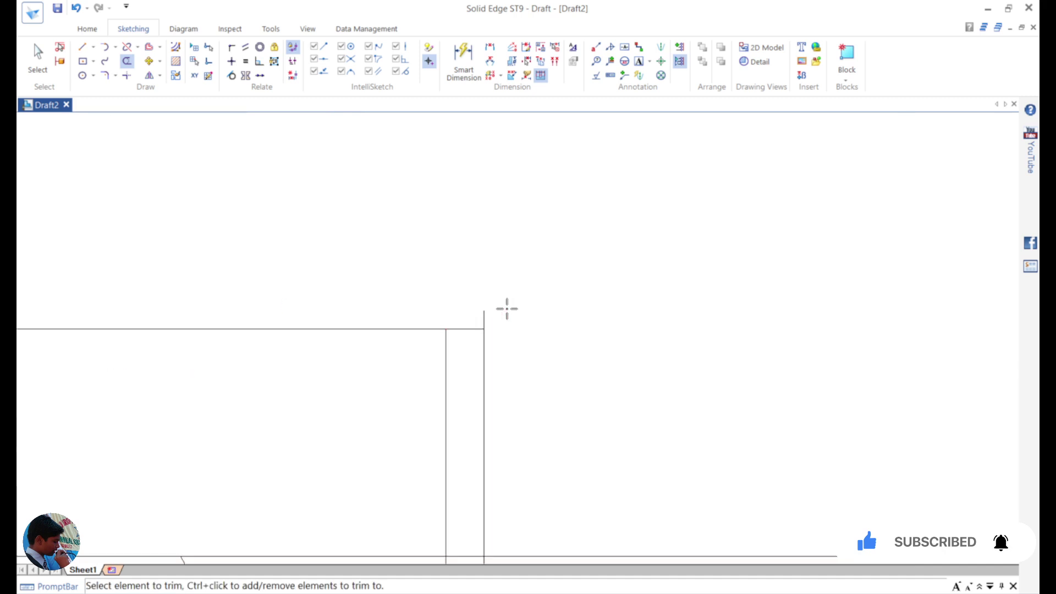
scroll(482, 312, up, 3)
scroll(548, 325, down, 8)
scroll(556, 316, down, 1)
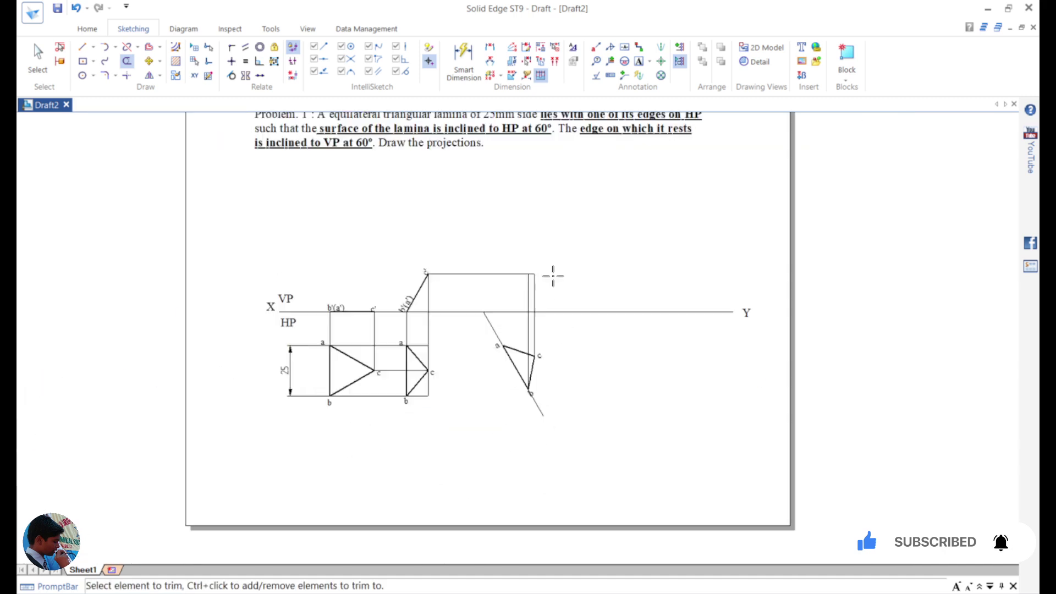
scroll(547, 237, up, 3)
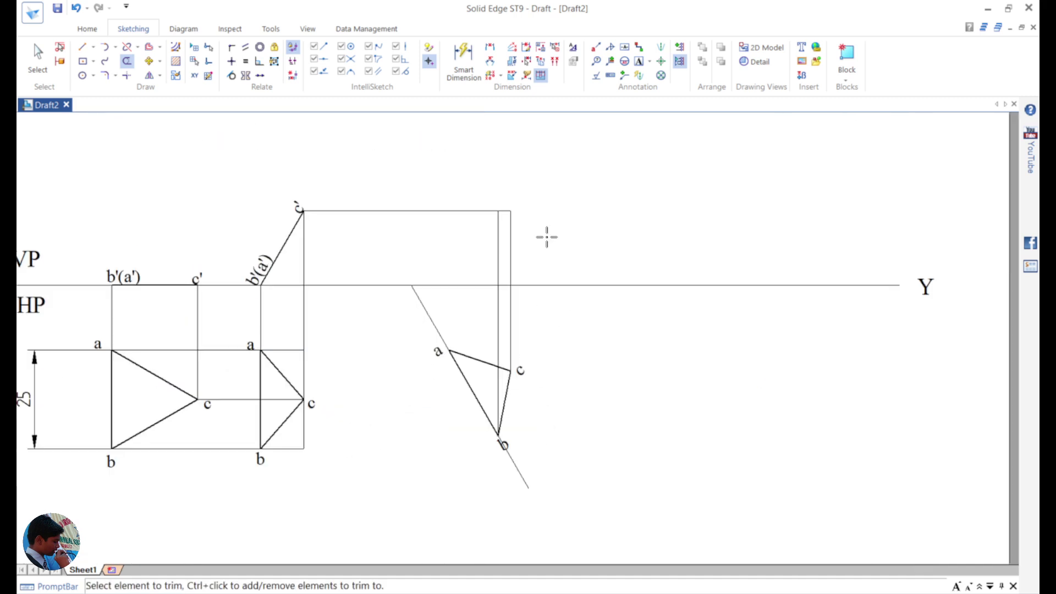
Step: Project a upward and draw the front view c'–a'–b'–c' with a' and b' on XY
click(83, 48)
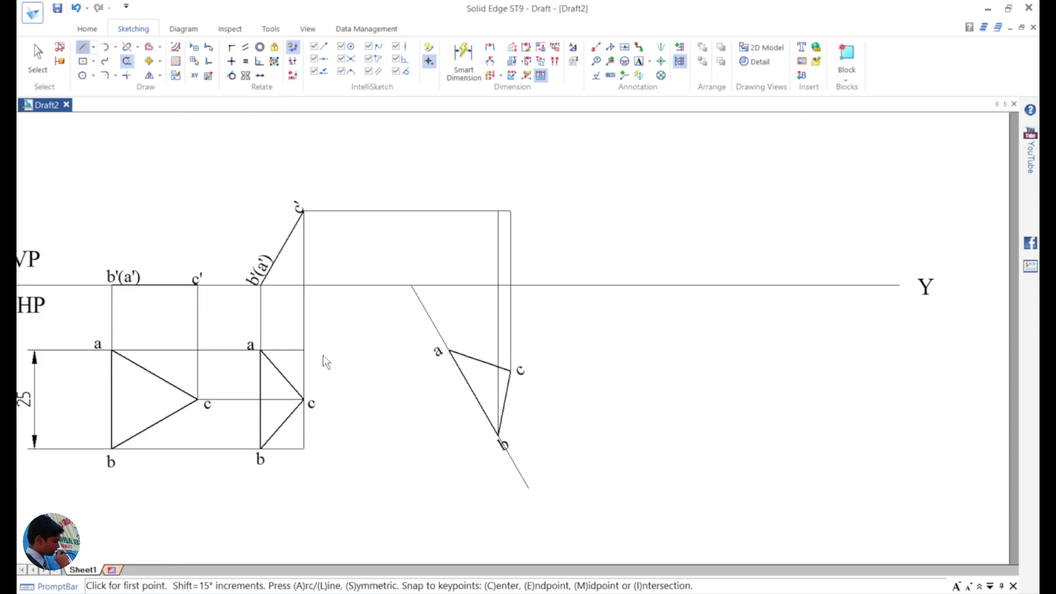
click(448, 349)
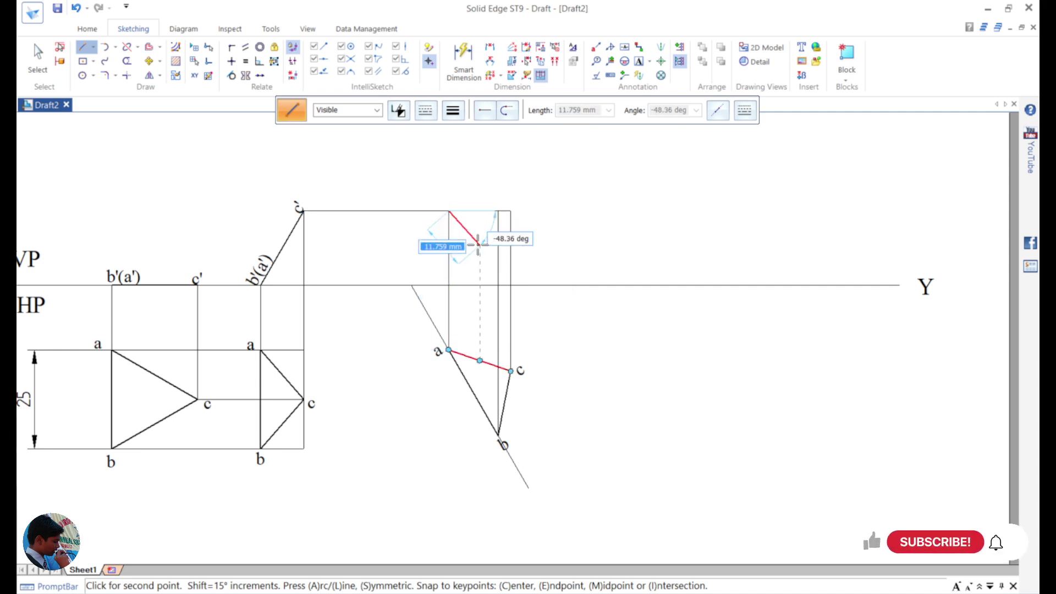
click(448, 210)
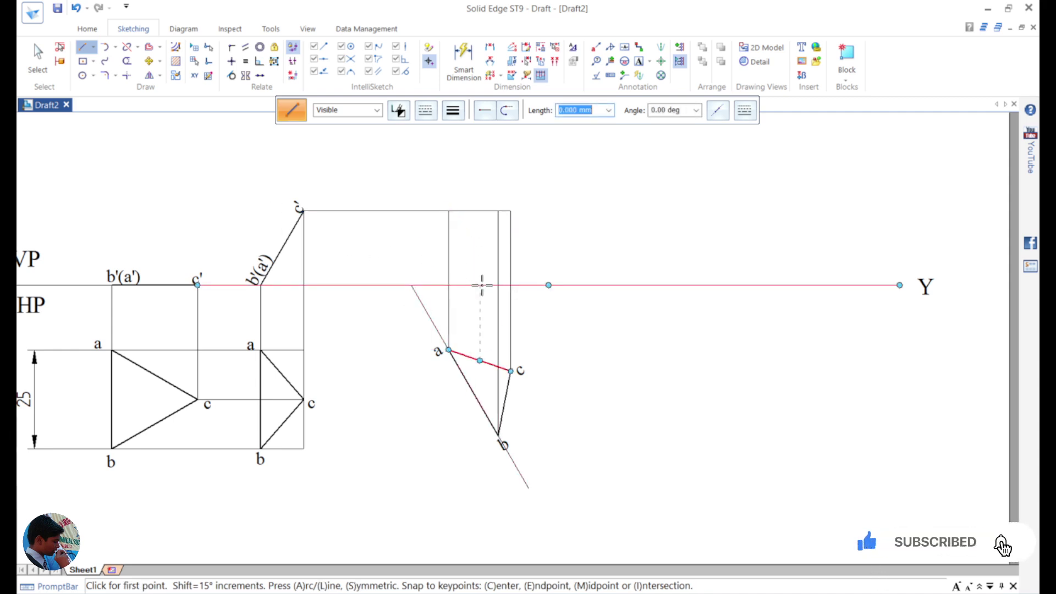
click(510, 210)
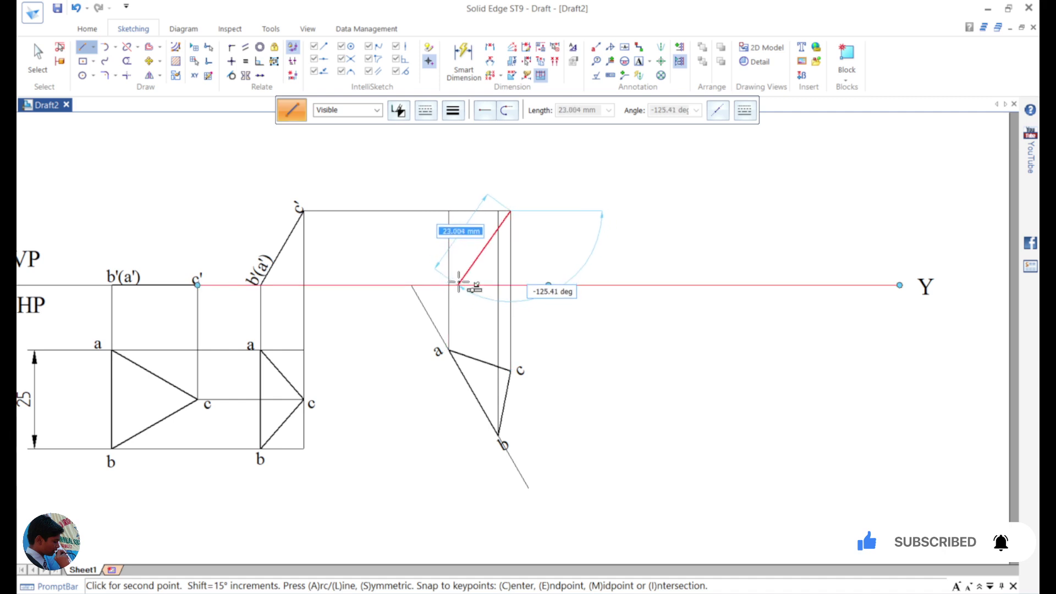
scroll(449, 285, up, 4)
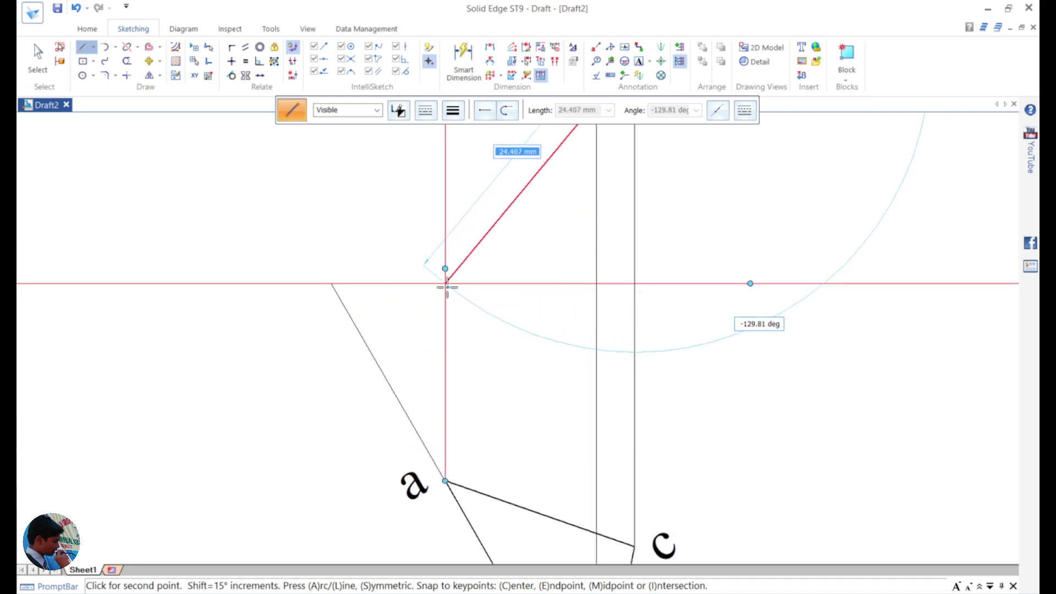
click(447, 284)
scroll(447, 286, down, 4)
scroll(473, 333, up, 2)
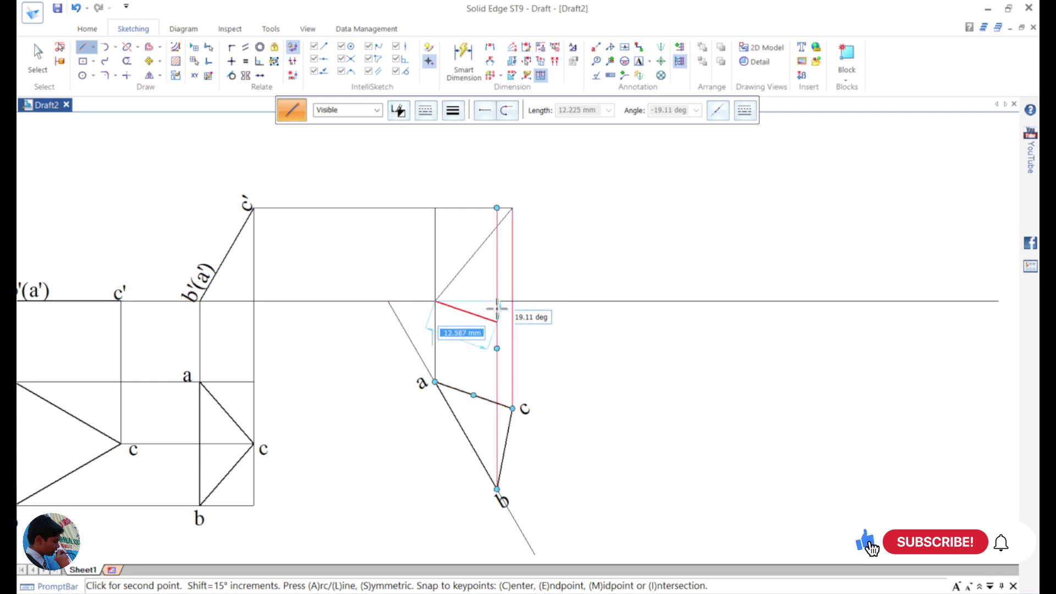
scroll(498, 305, up, 3)
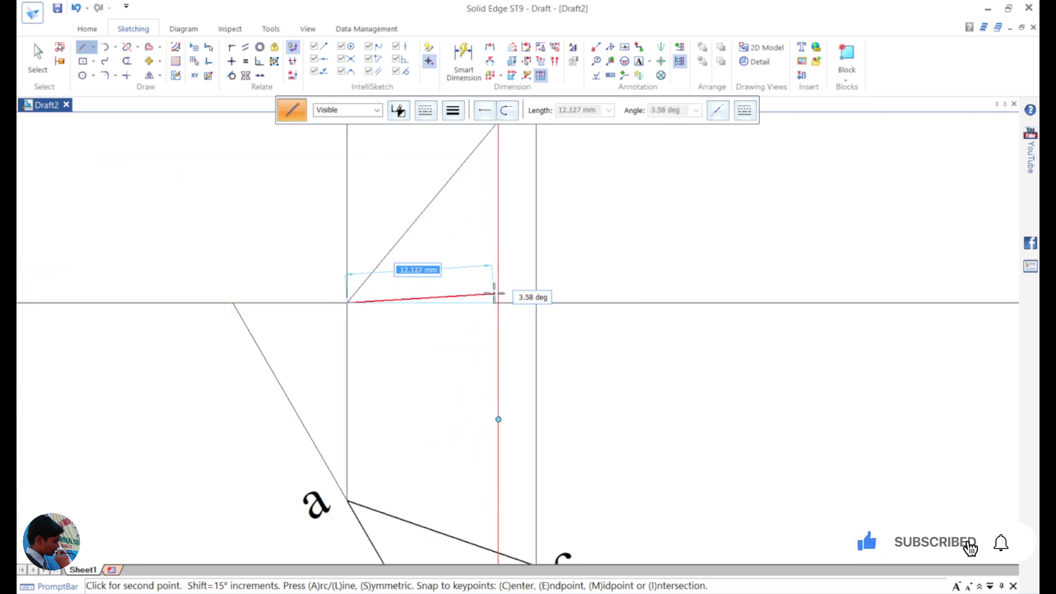
click(497, 303)
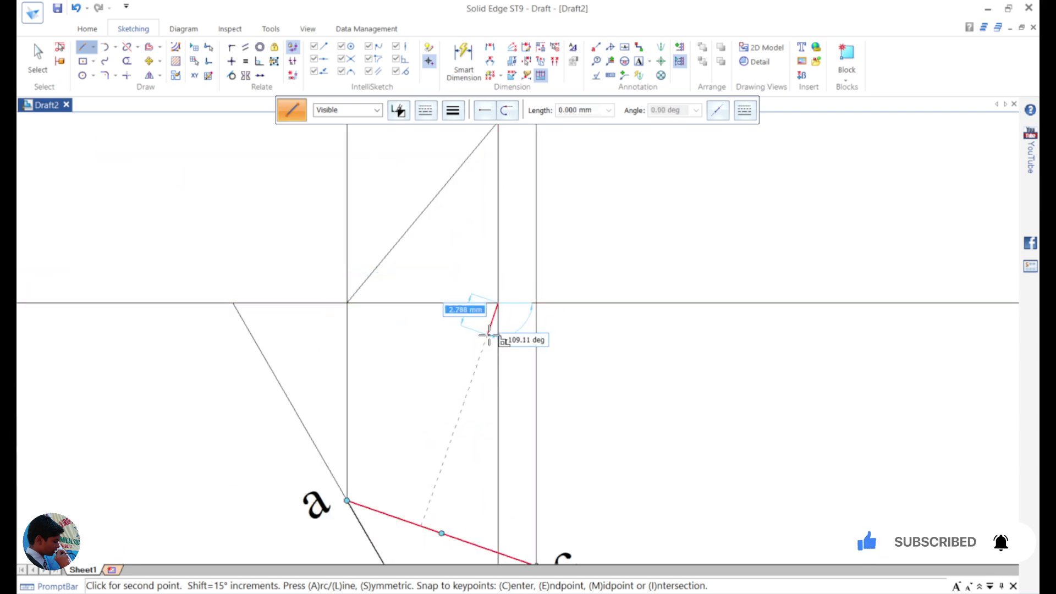
scroll(489, 334, down, 3)
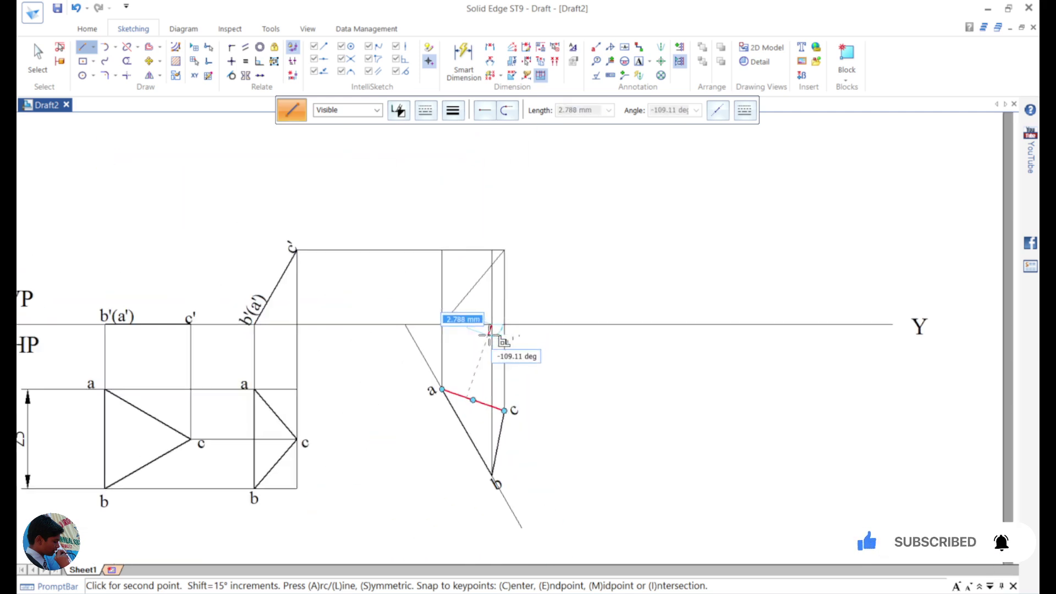
click(504, 250)
Step: Give the front-view triangle's edges the heavier object-line width
click(39, 53)
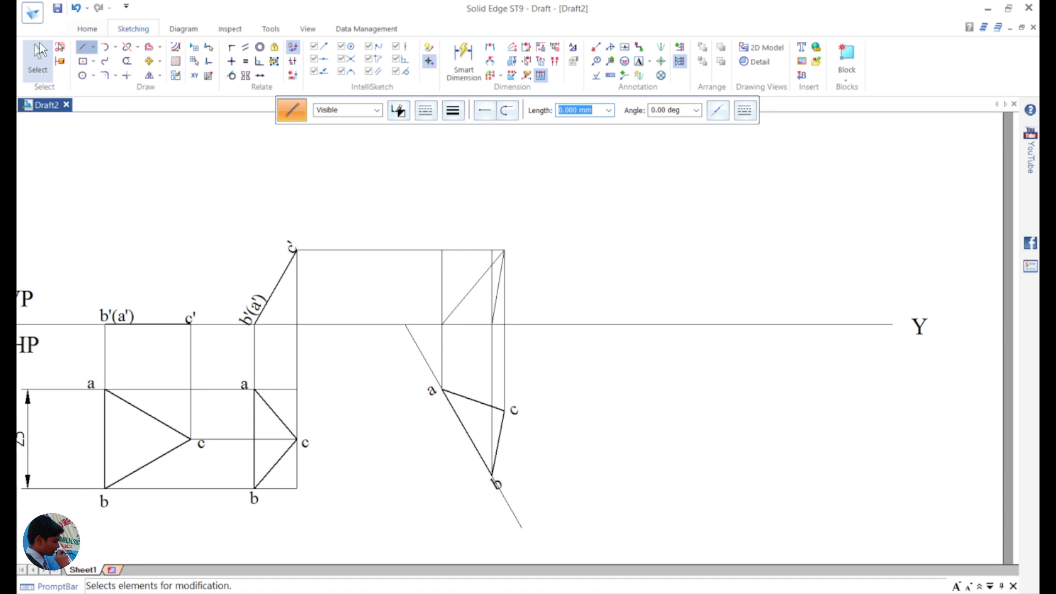
drag(407, 222, 530, 343)
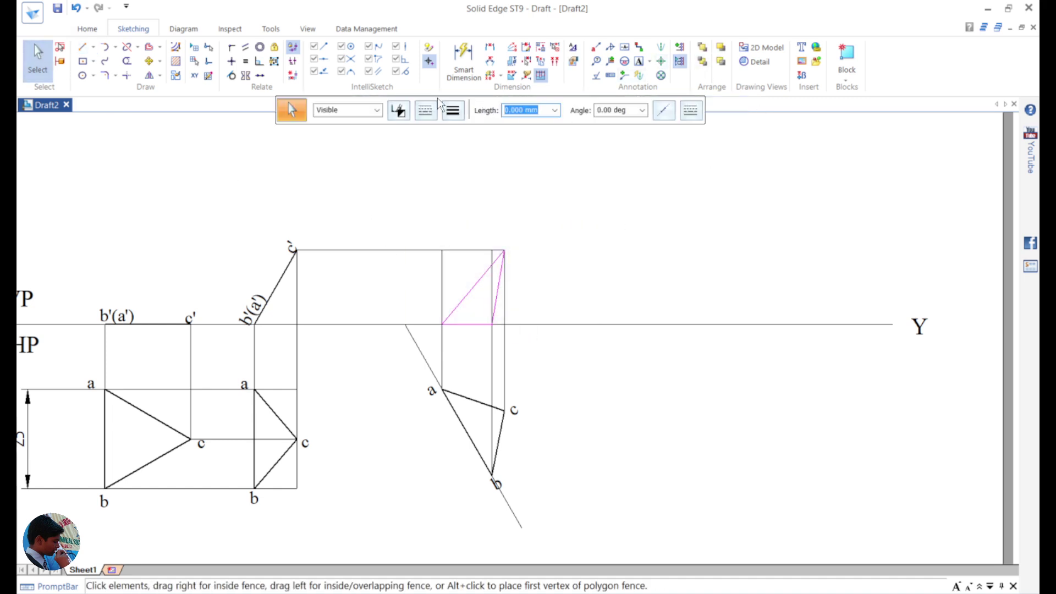
click(452, 110)
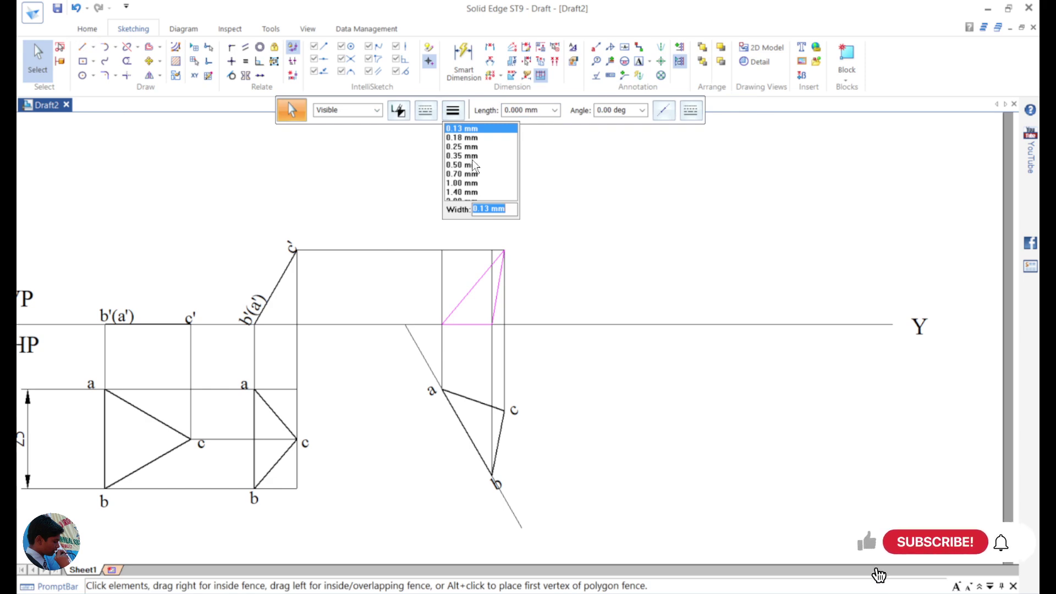
click(475, 167)
click(550, 214)
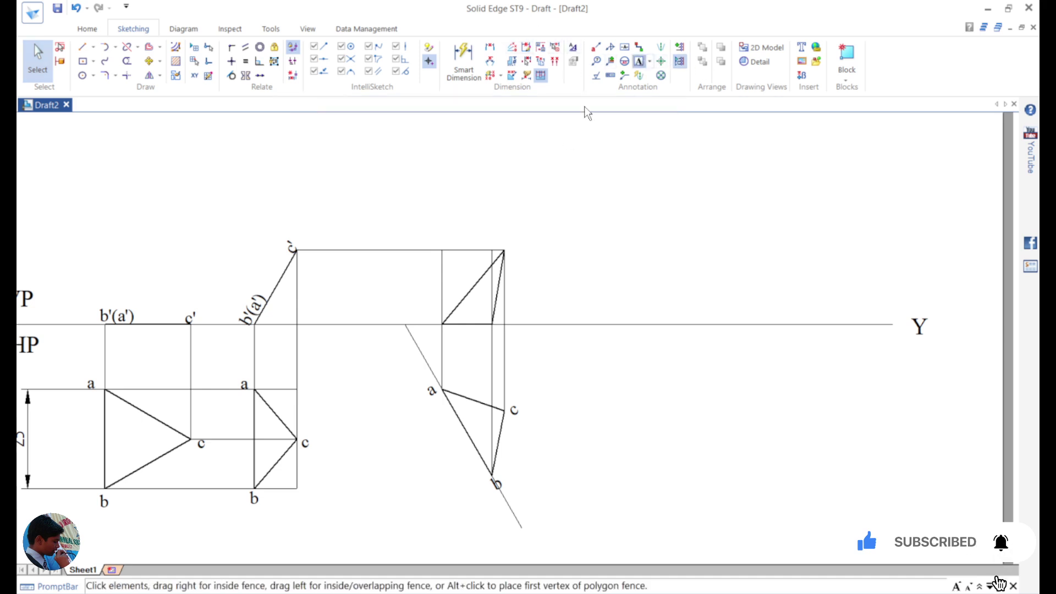
Step: Label the front-view corners a' and c' and finish the b' label
click(428, 304)
text(a)
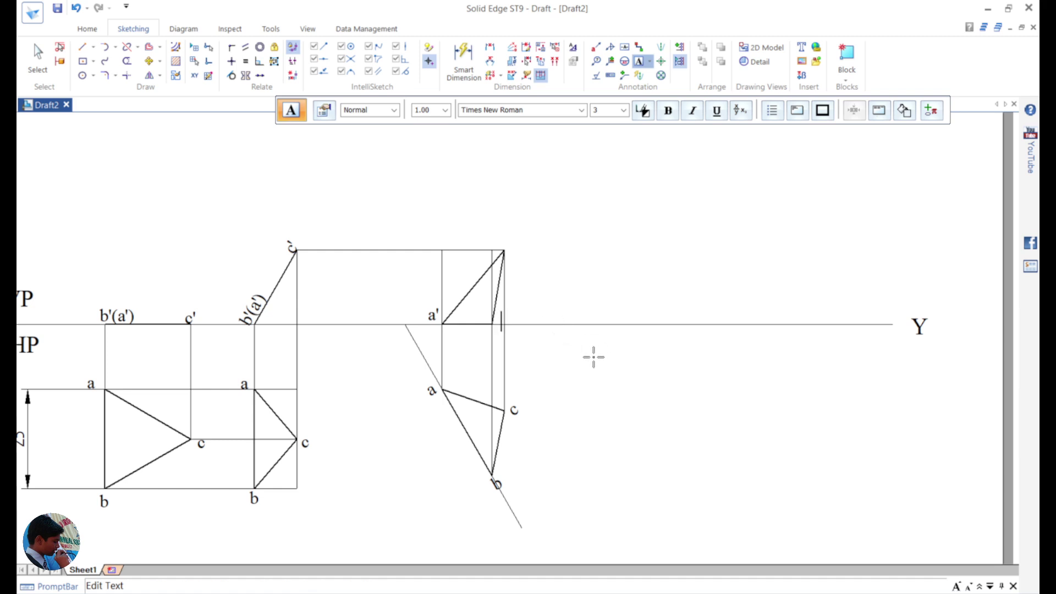
click(510, 244)
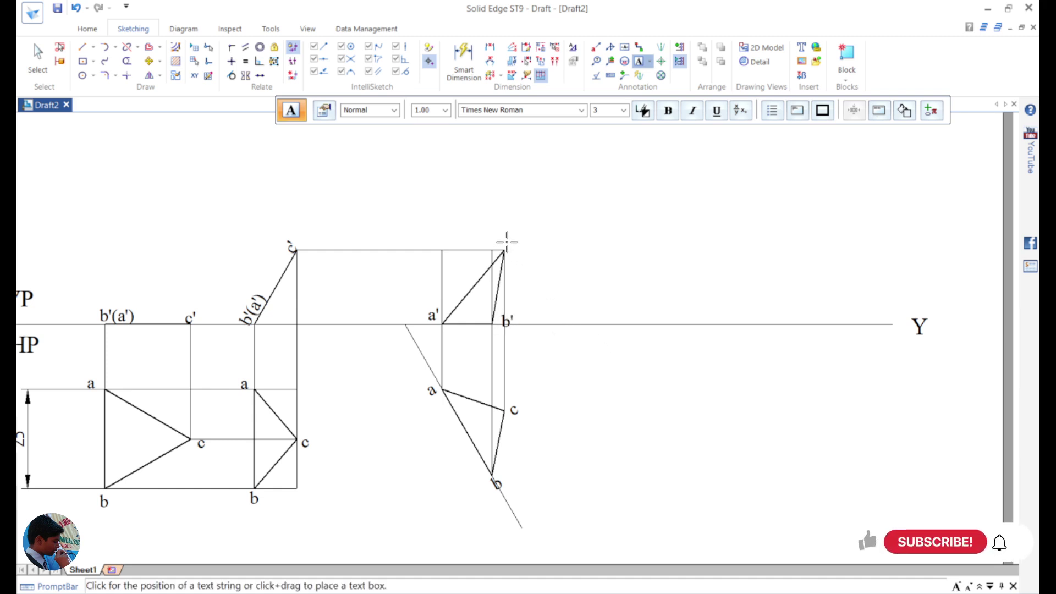
click(508, 247)
text(c)
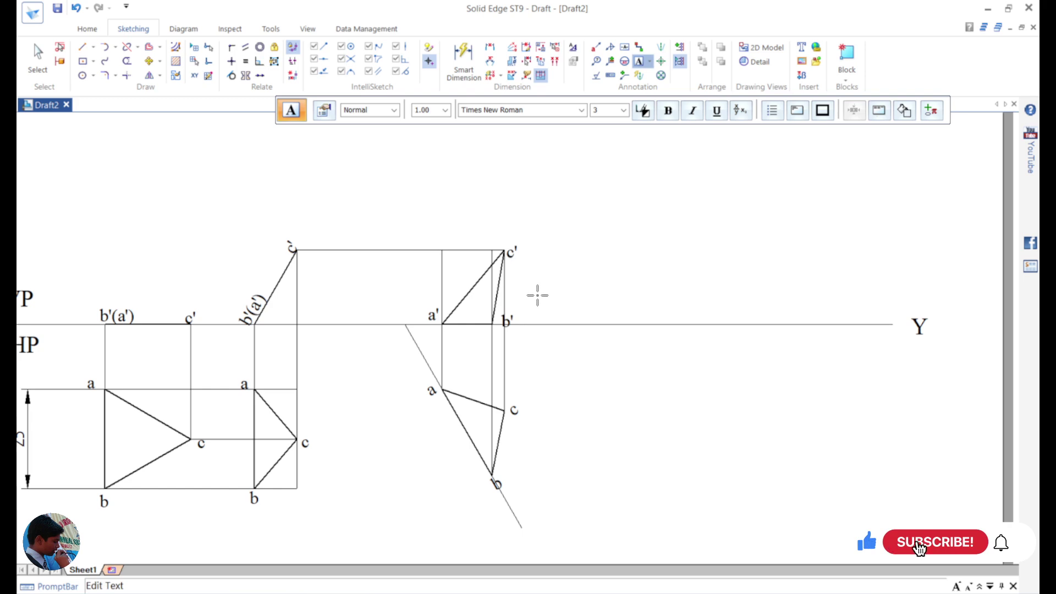
text(')
key(Escape)
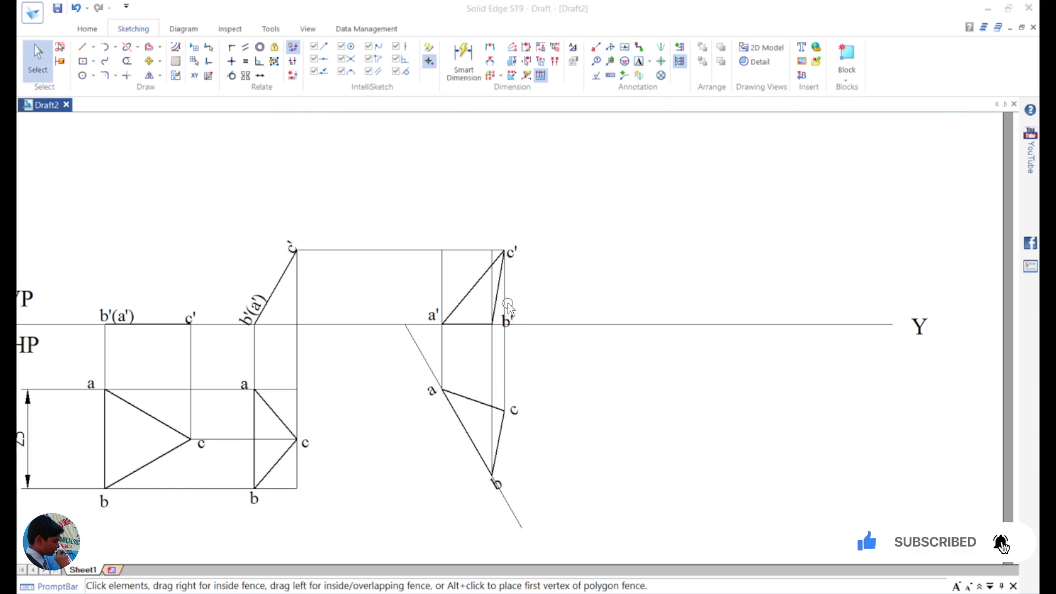
Step: Move the b' label beside its point just above the XY line
click(506, 316)
drag(506, 316, 513, 303)
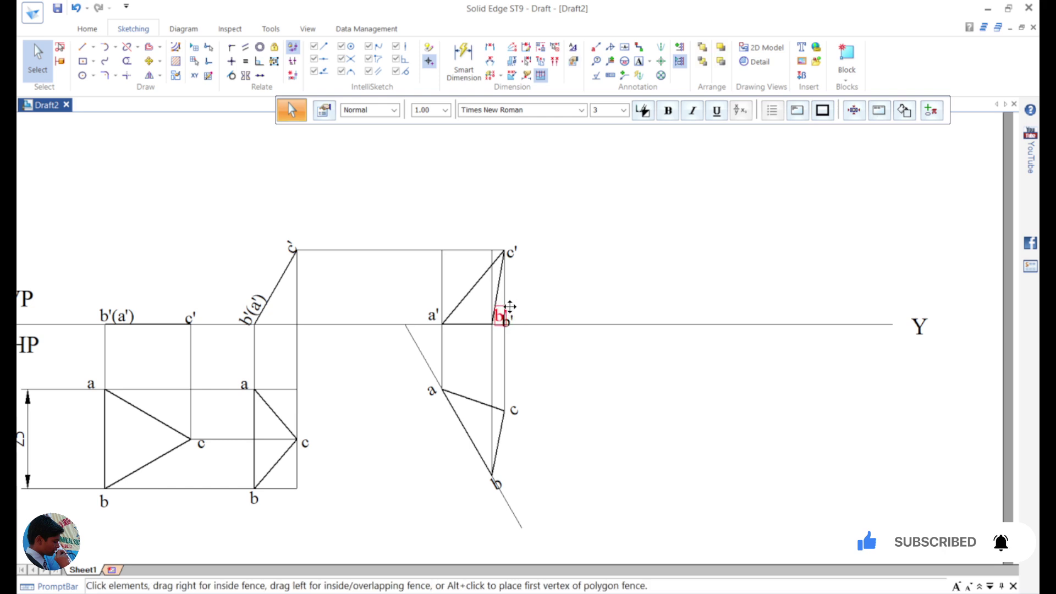
drag(483, 304, 492, 311)
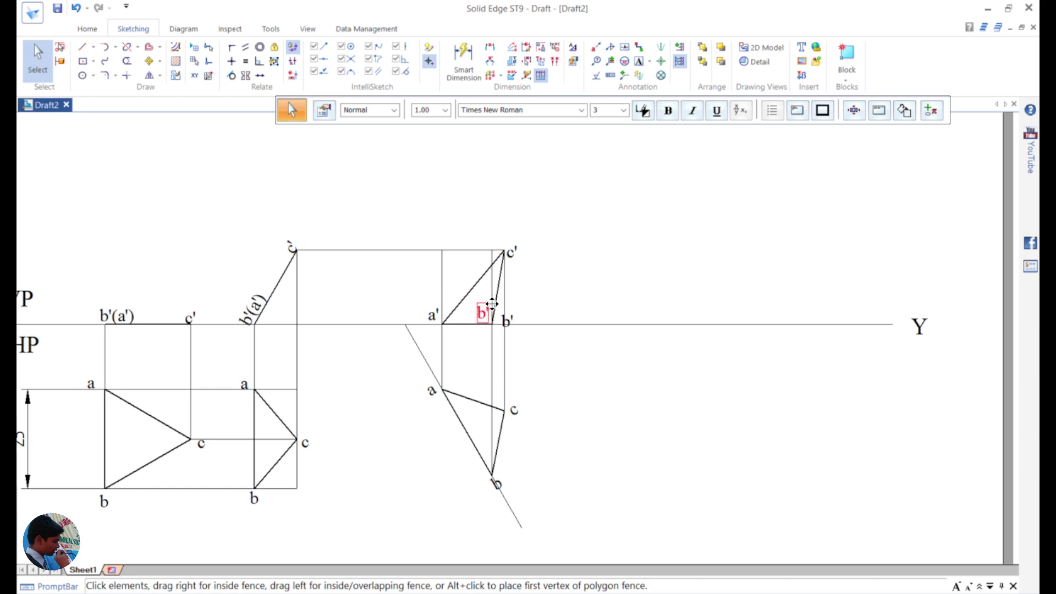
click(598, 281)
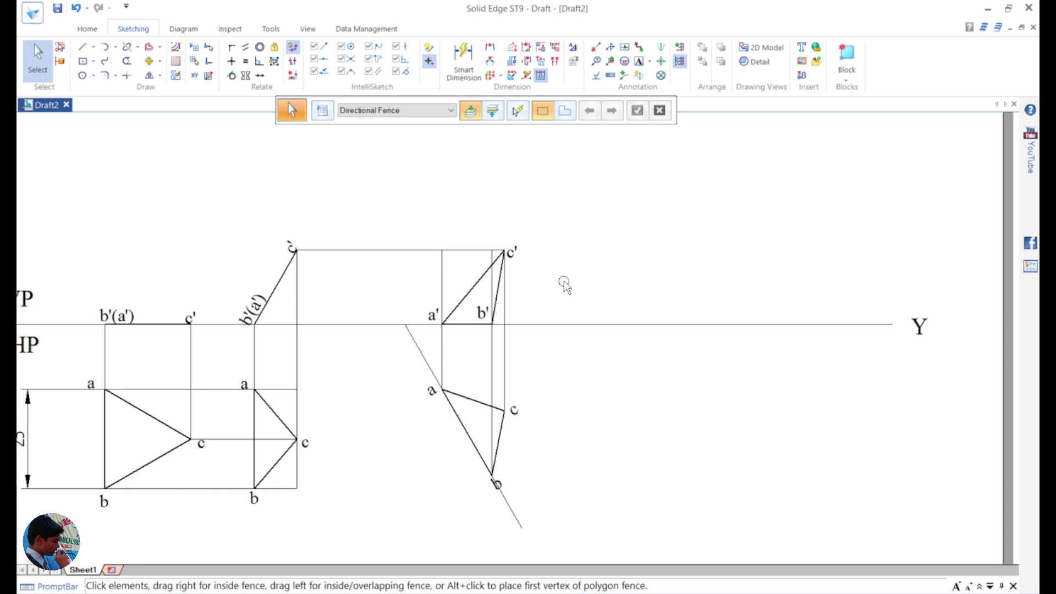
scroll(564, 277, down, 3)
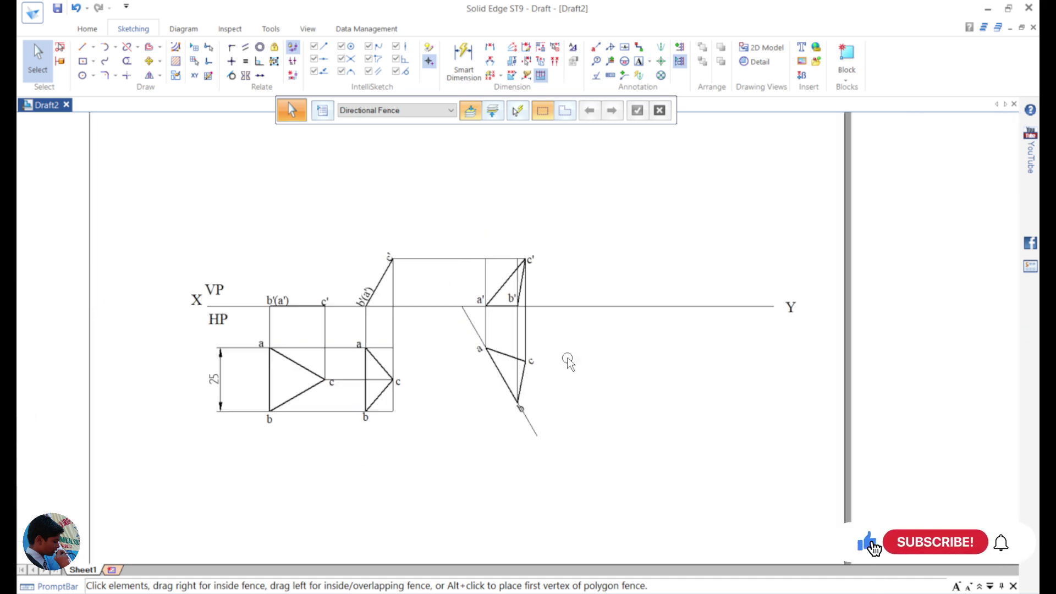
scroll(566, 366, down, 3)
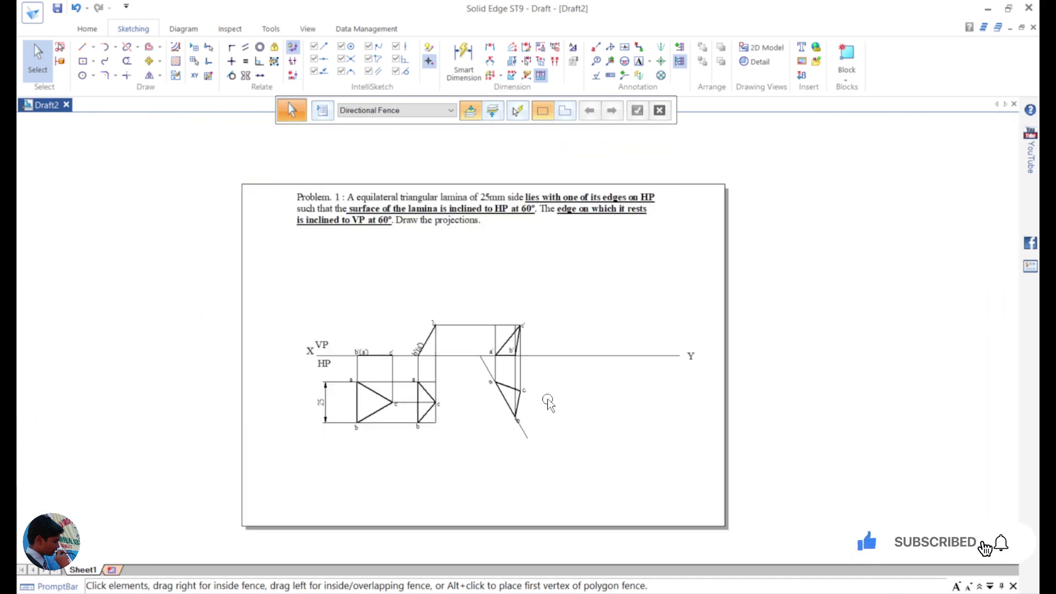
scroll(548, 403, up, 1)
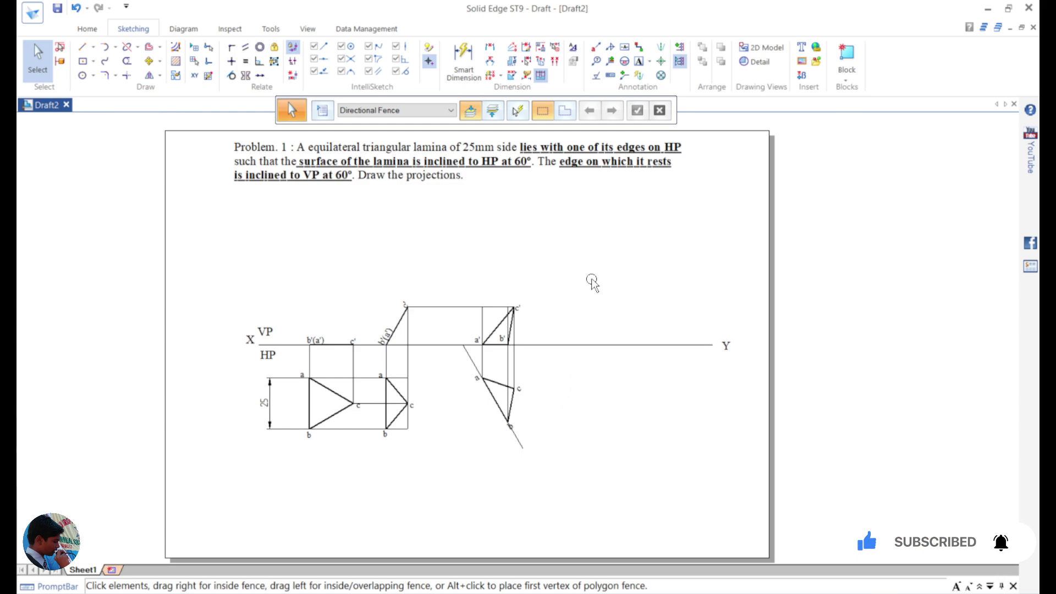
Step: Dimension the 60° angle of the inclined edge view b'(a')c'
click(490, 62)
scroll(402, 330, up, 5)
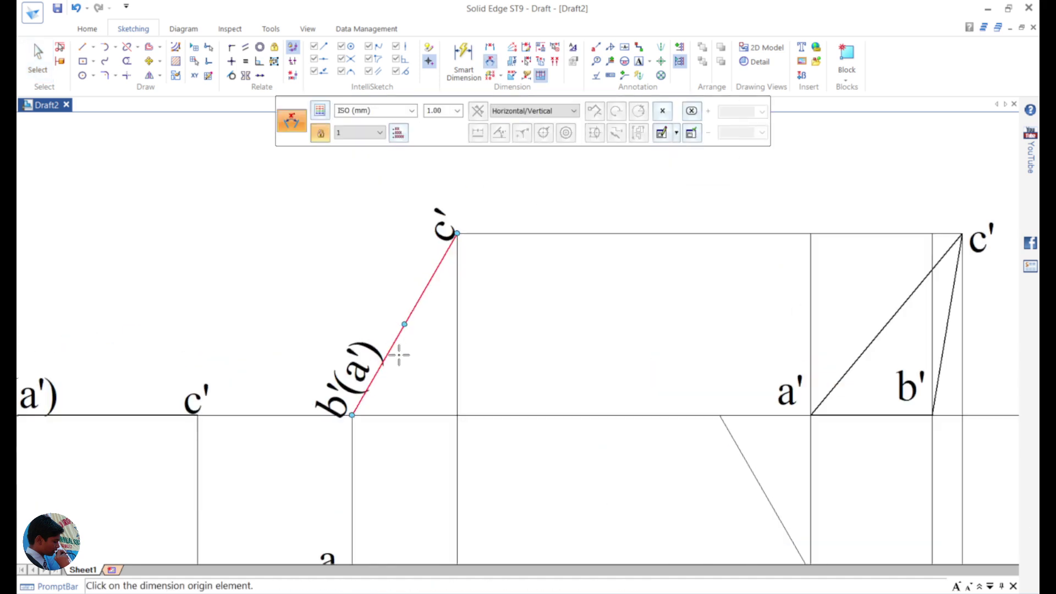
click(390, 350)
click(403, 415)
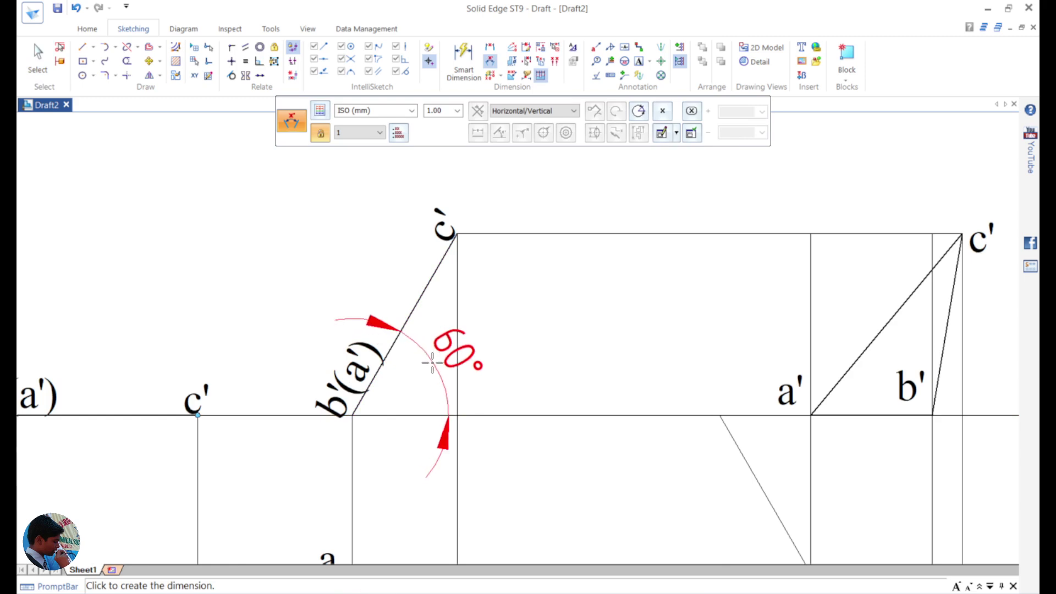
click(426, 355)
Step: Dimension the 60° angle between the inclined plan line ab and the XY line near a'
scroll(554, 489, down, 3)
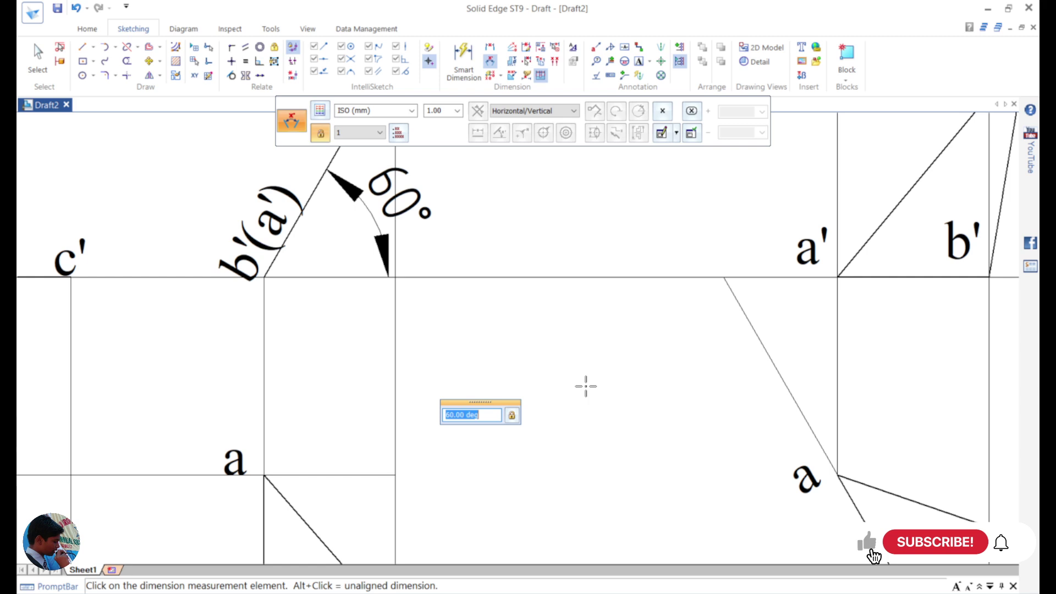
click(707, 340)
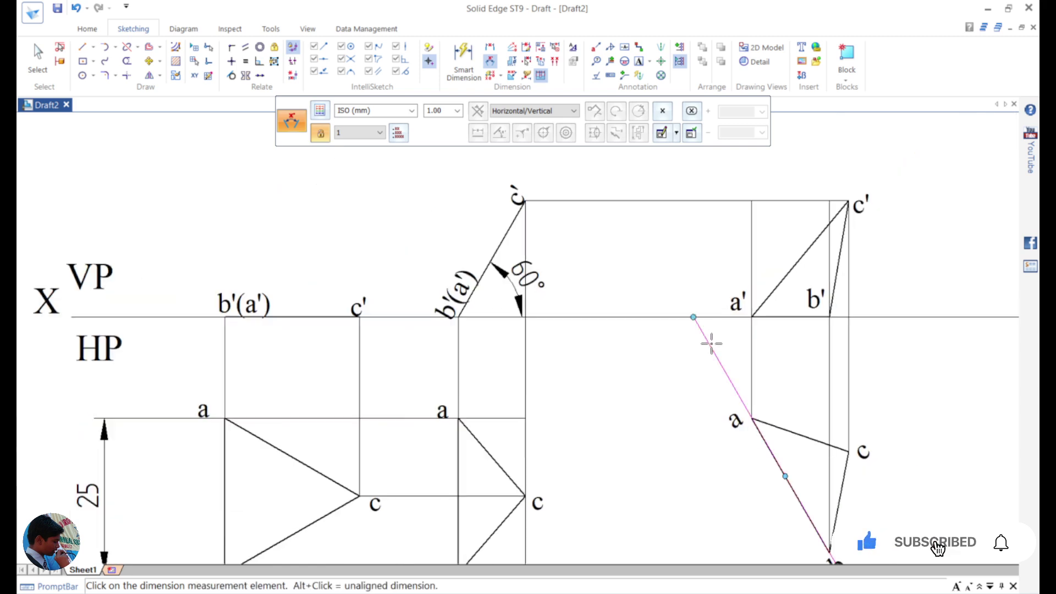
click(714, 317)
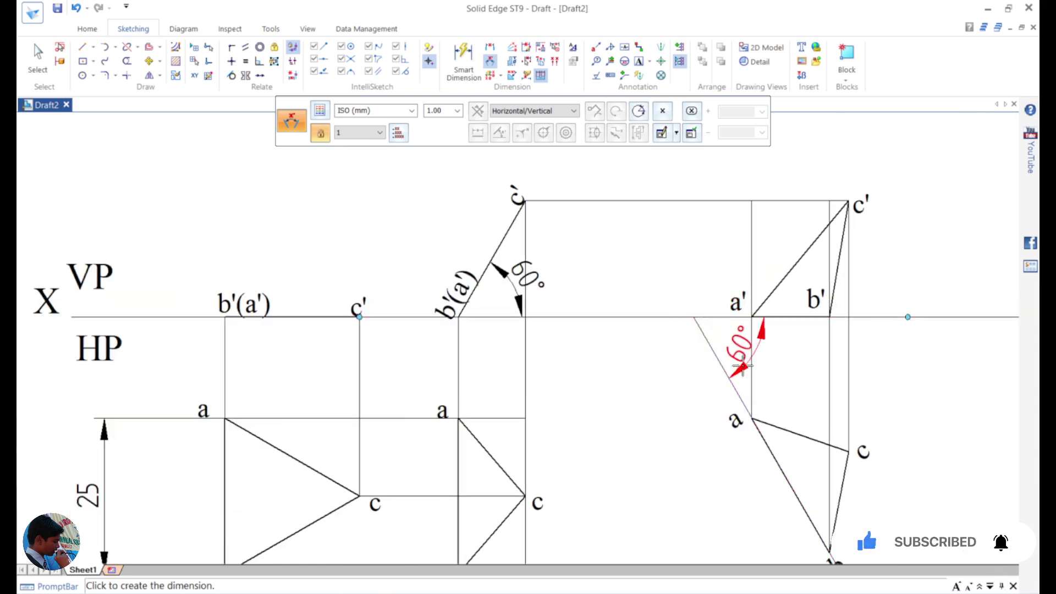
click(743, 346)
scroll(563, 439, down, 3)
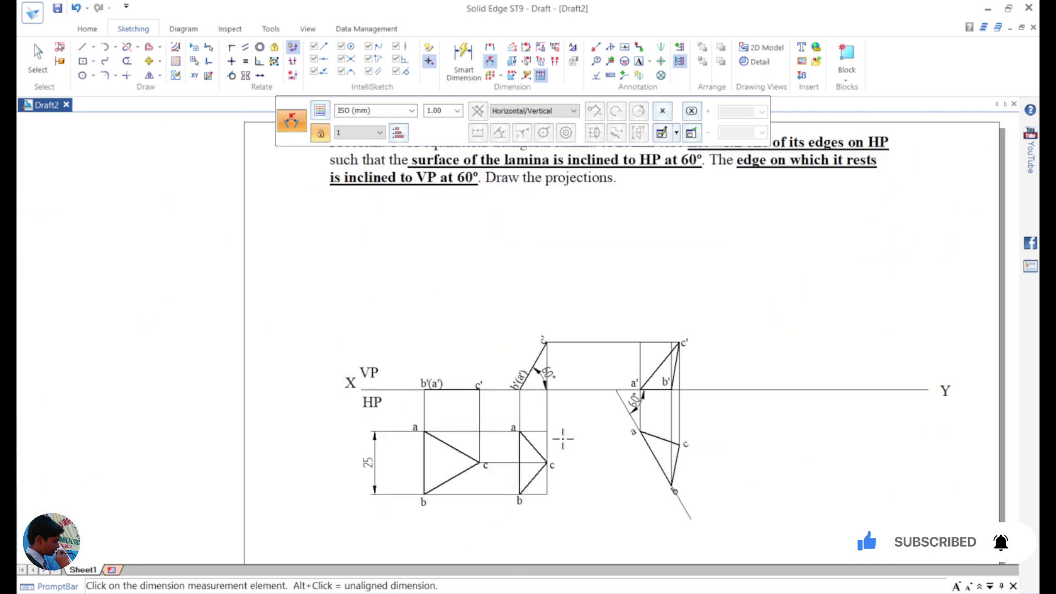
scroll(562, 439, up, 3)
scroll(549, 402, down, 2)
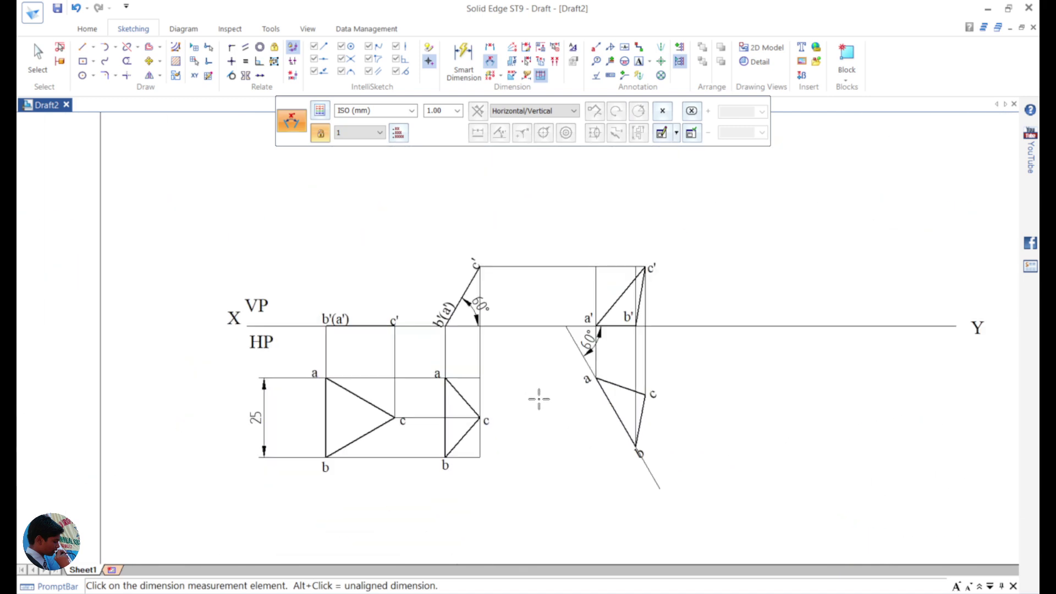
mouse_move(757, 348)
middle_down()
mouse_move(693, 358)
mouse_move(676, 386)
middle_up()
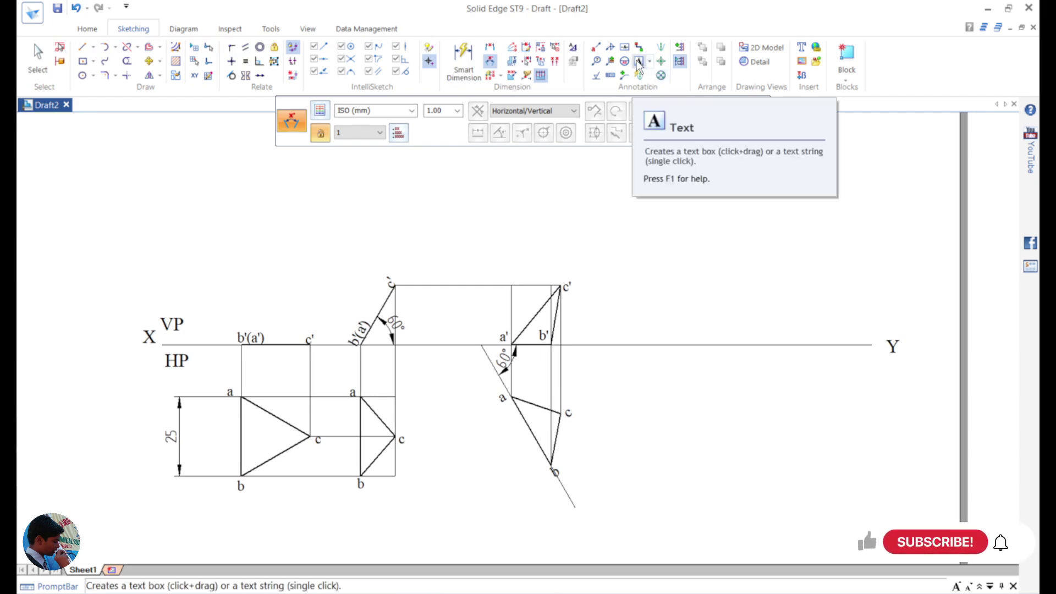
Step: Use the Text tool to write 'All dimensions are in mm. Scale: 1:1' beneath the two projections
key(Escape)
key(t)
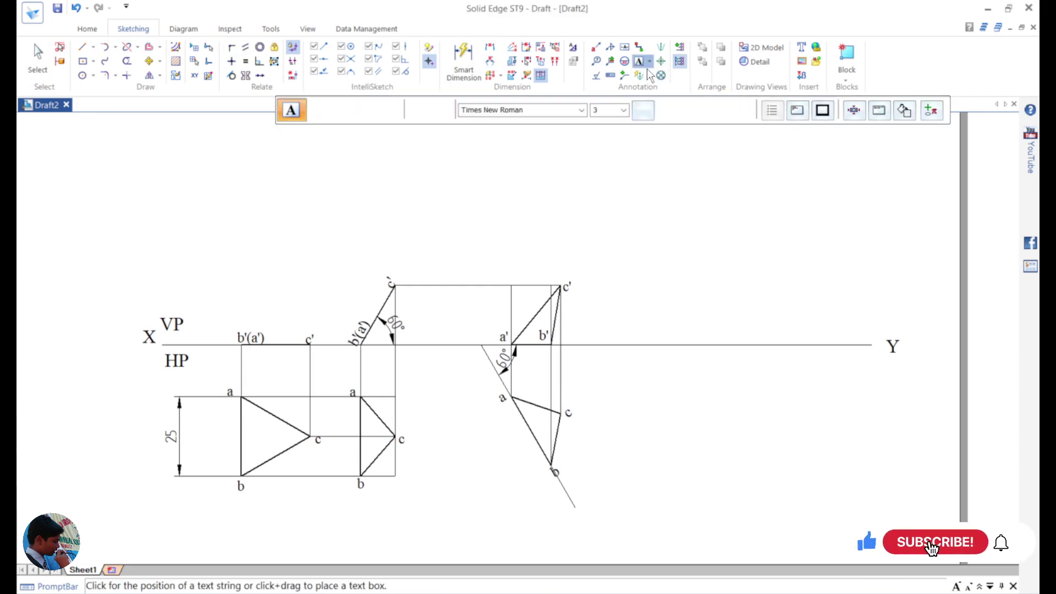
scroll(662, 320, up, 2)
scroll(682, 418, down, 3)
scroll(643, 398, up, 4)
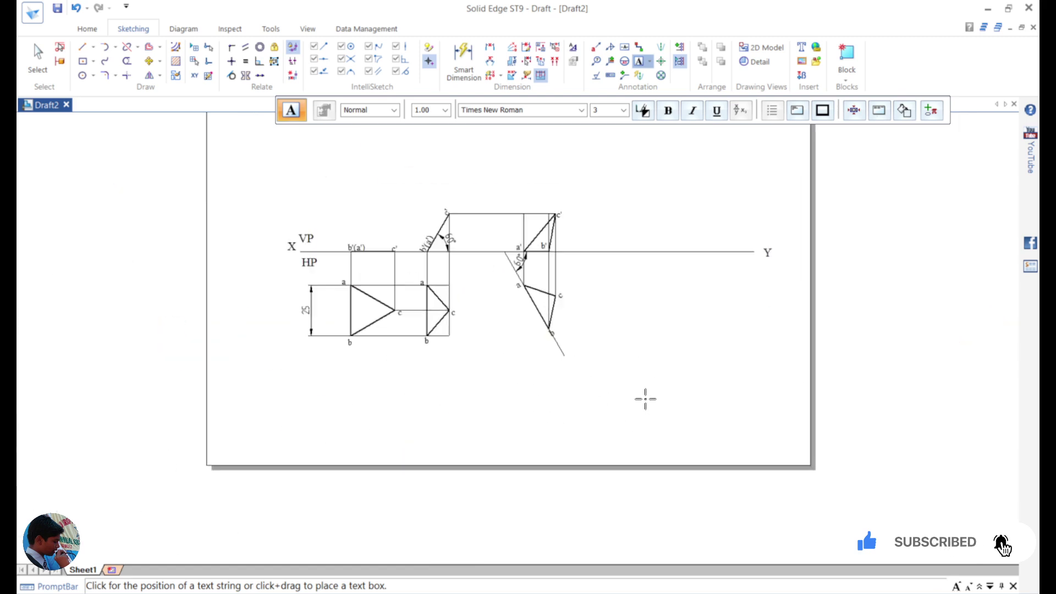
click(545, 367)
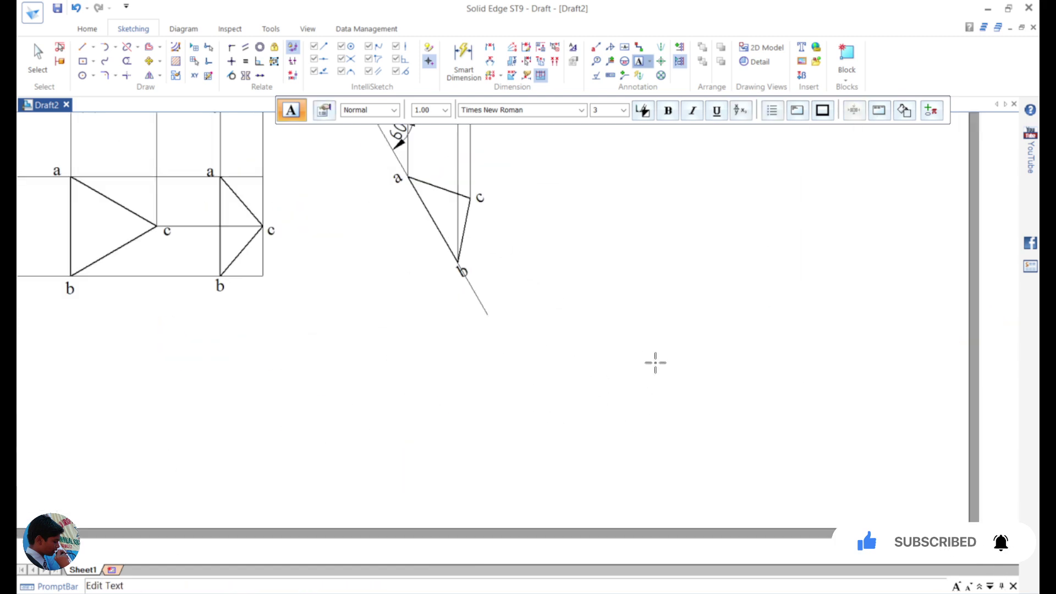
text(All dimensions a)
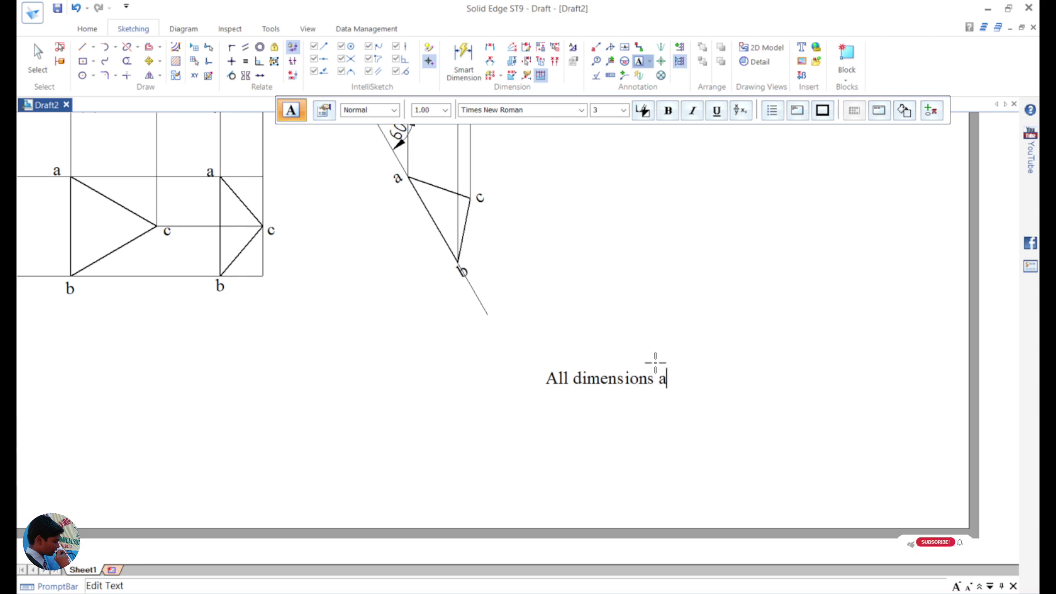
text(rei)
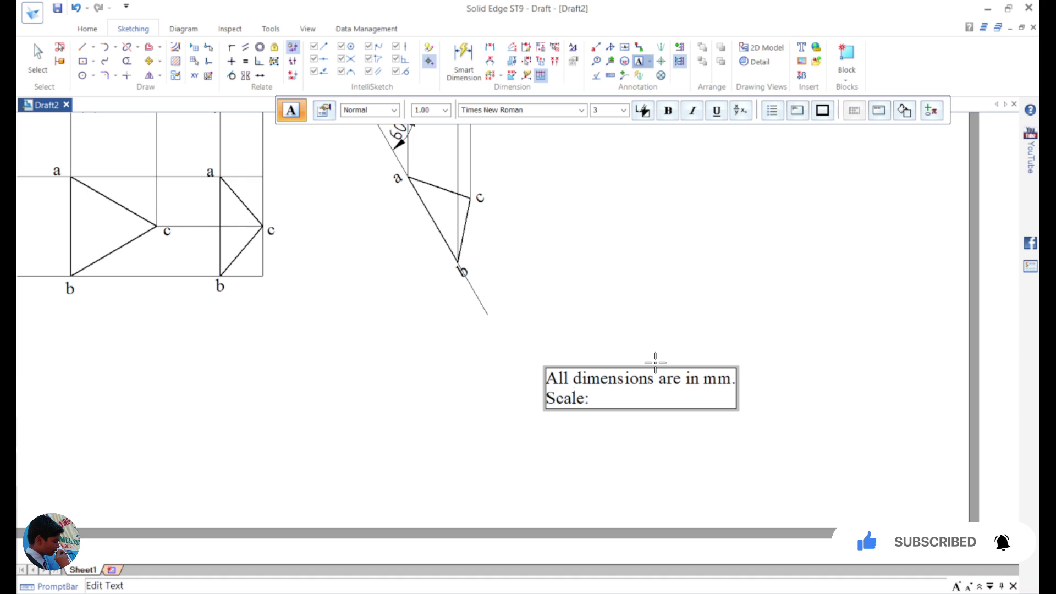
text(1:1)
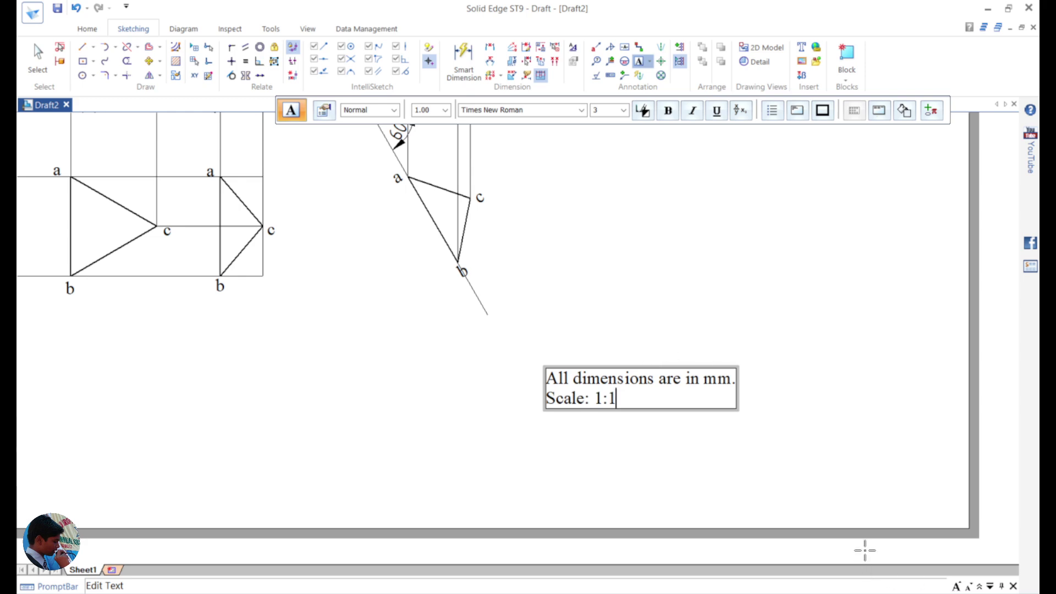
click(798, 449)
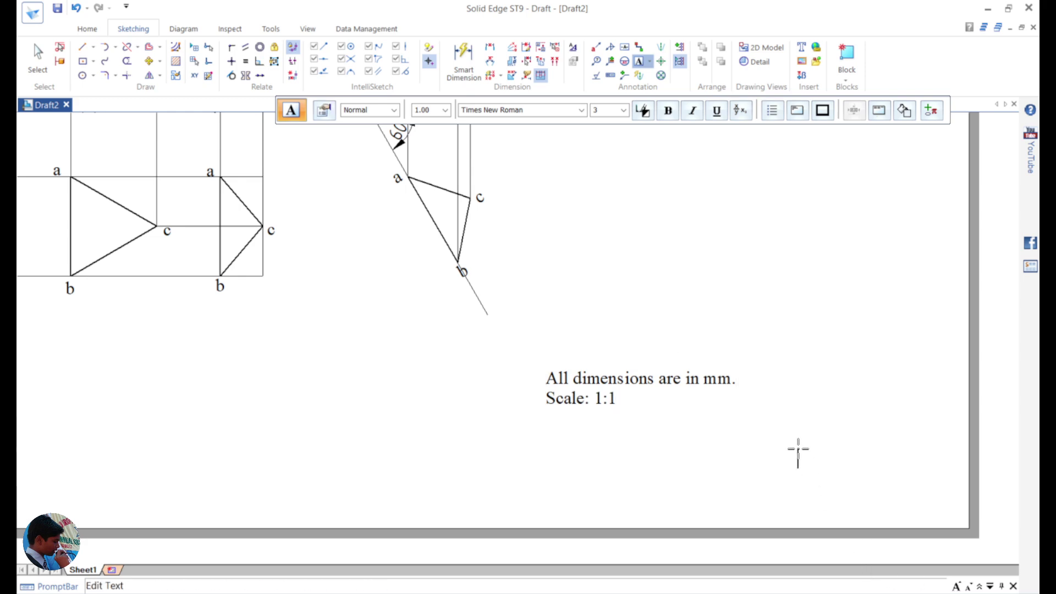
key(Escape)
scroll(734, 361, down, 4)
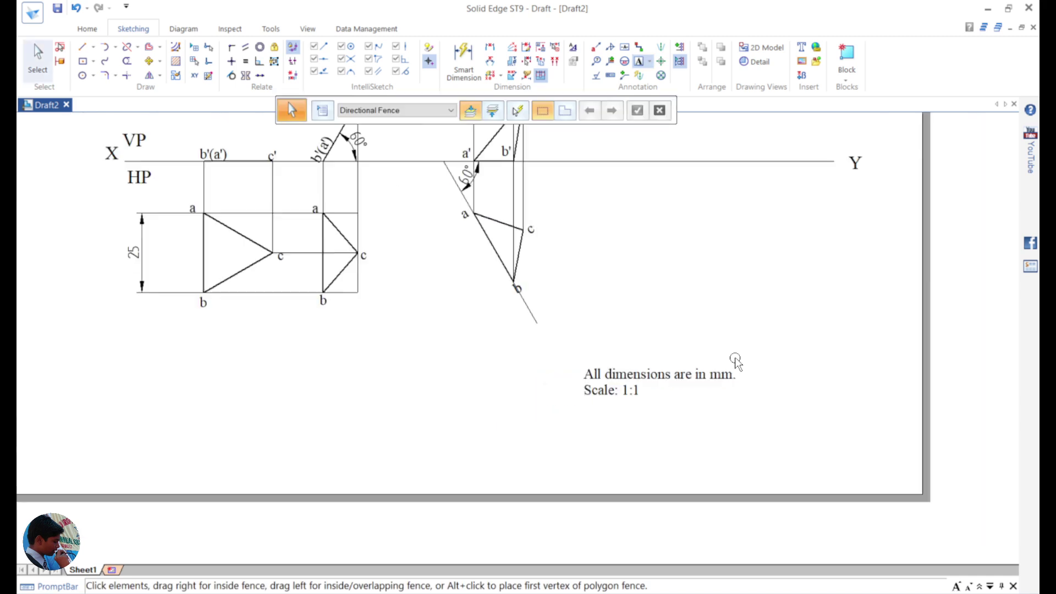
middle_drag(724, 332, 679, 426)
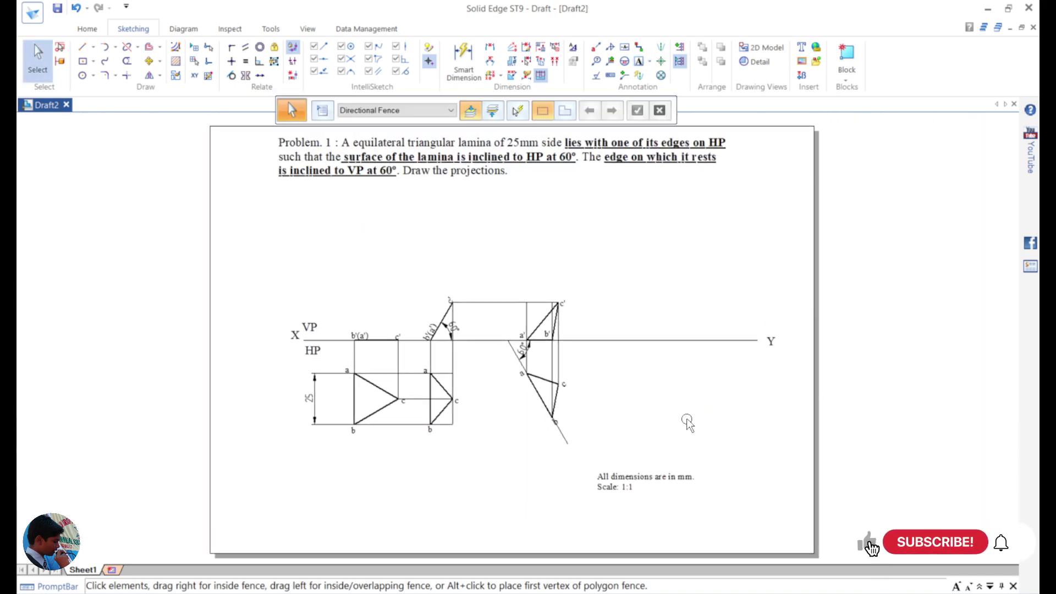